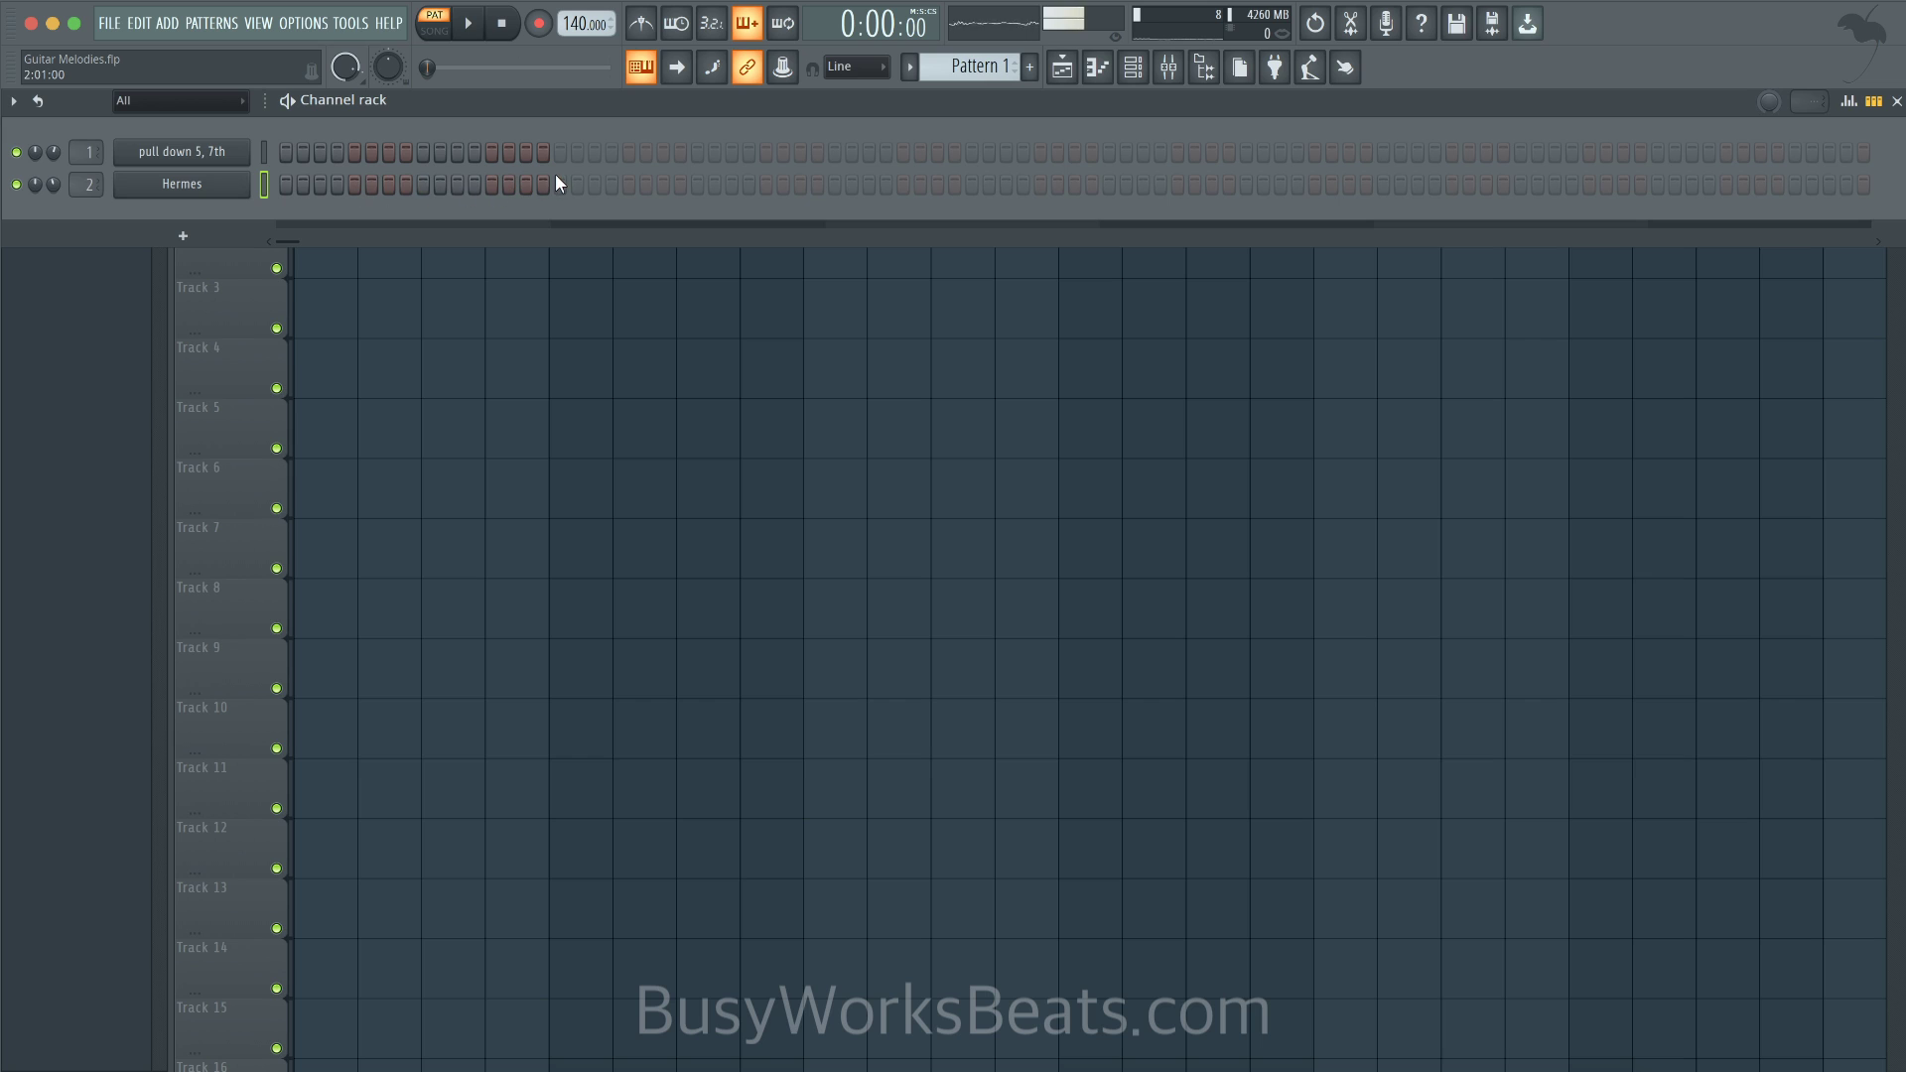
- Open the Hermes channel's piano roll, stamp a Minor 7th chord on E4 at the start of bar 1, and play it
right_click(171, 183)
left_click(289, 183)
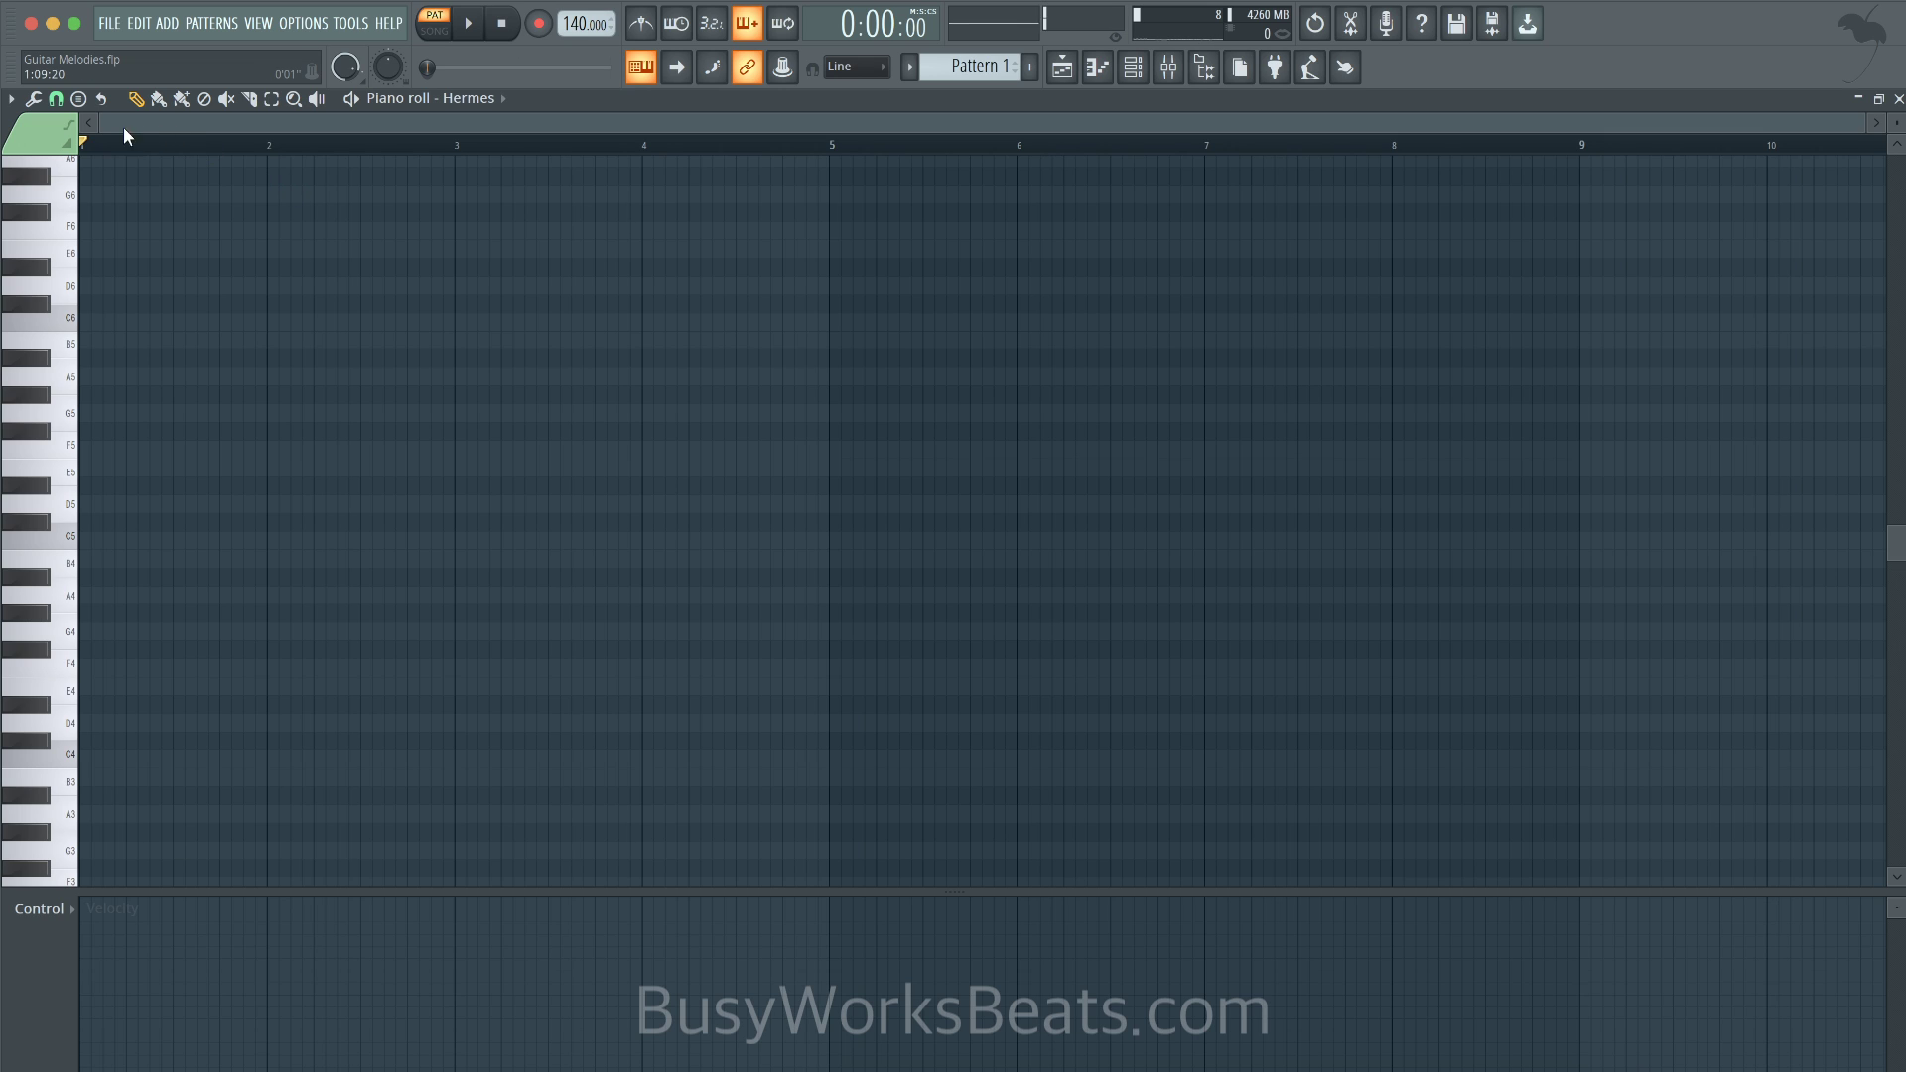
left_click(77, 100)
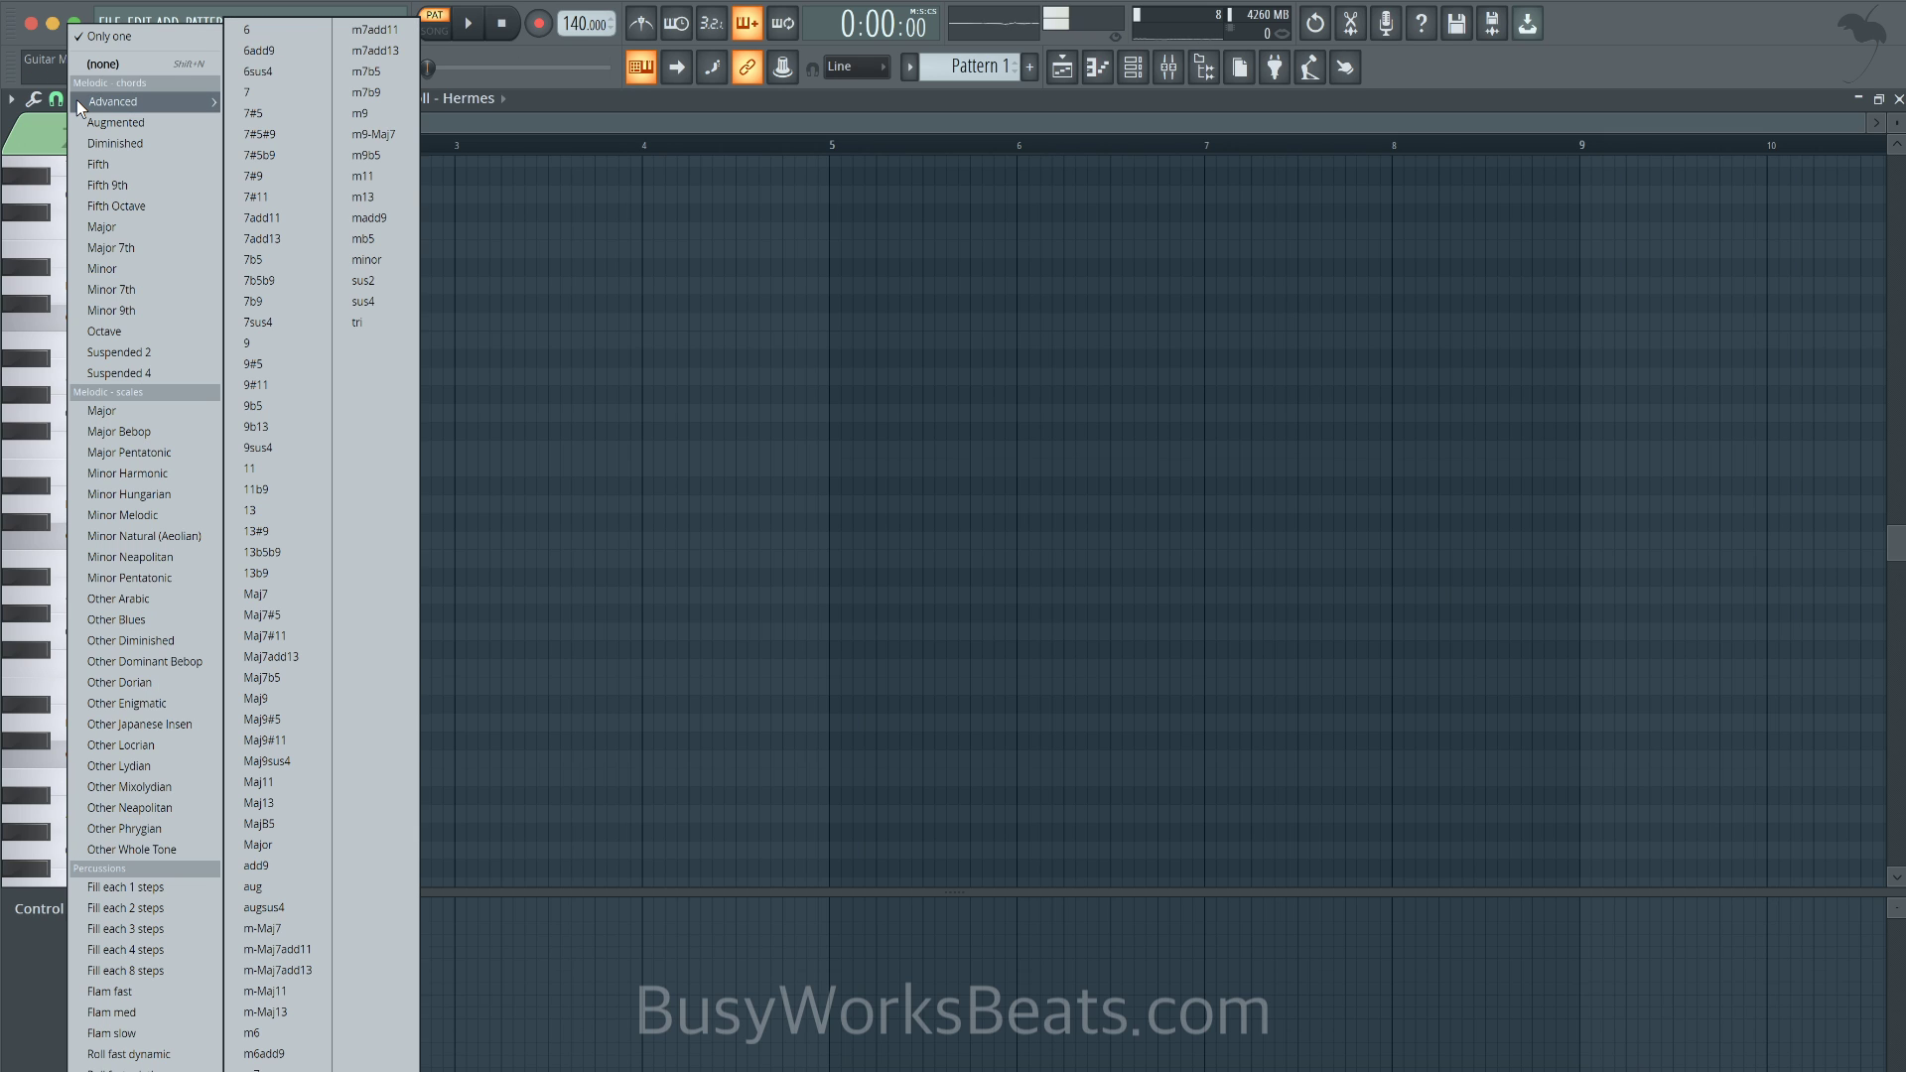
left_click(147, 298)
scroll(129, 646, "down", 1)
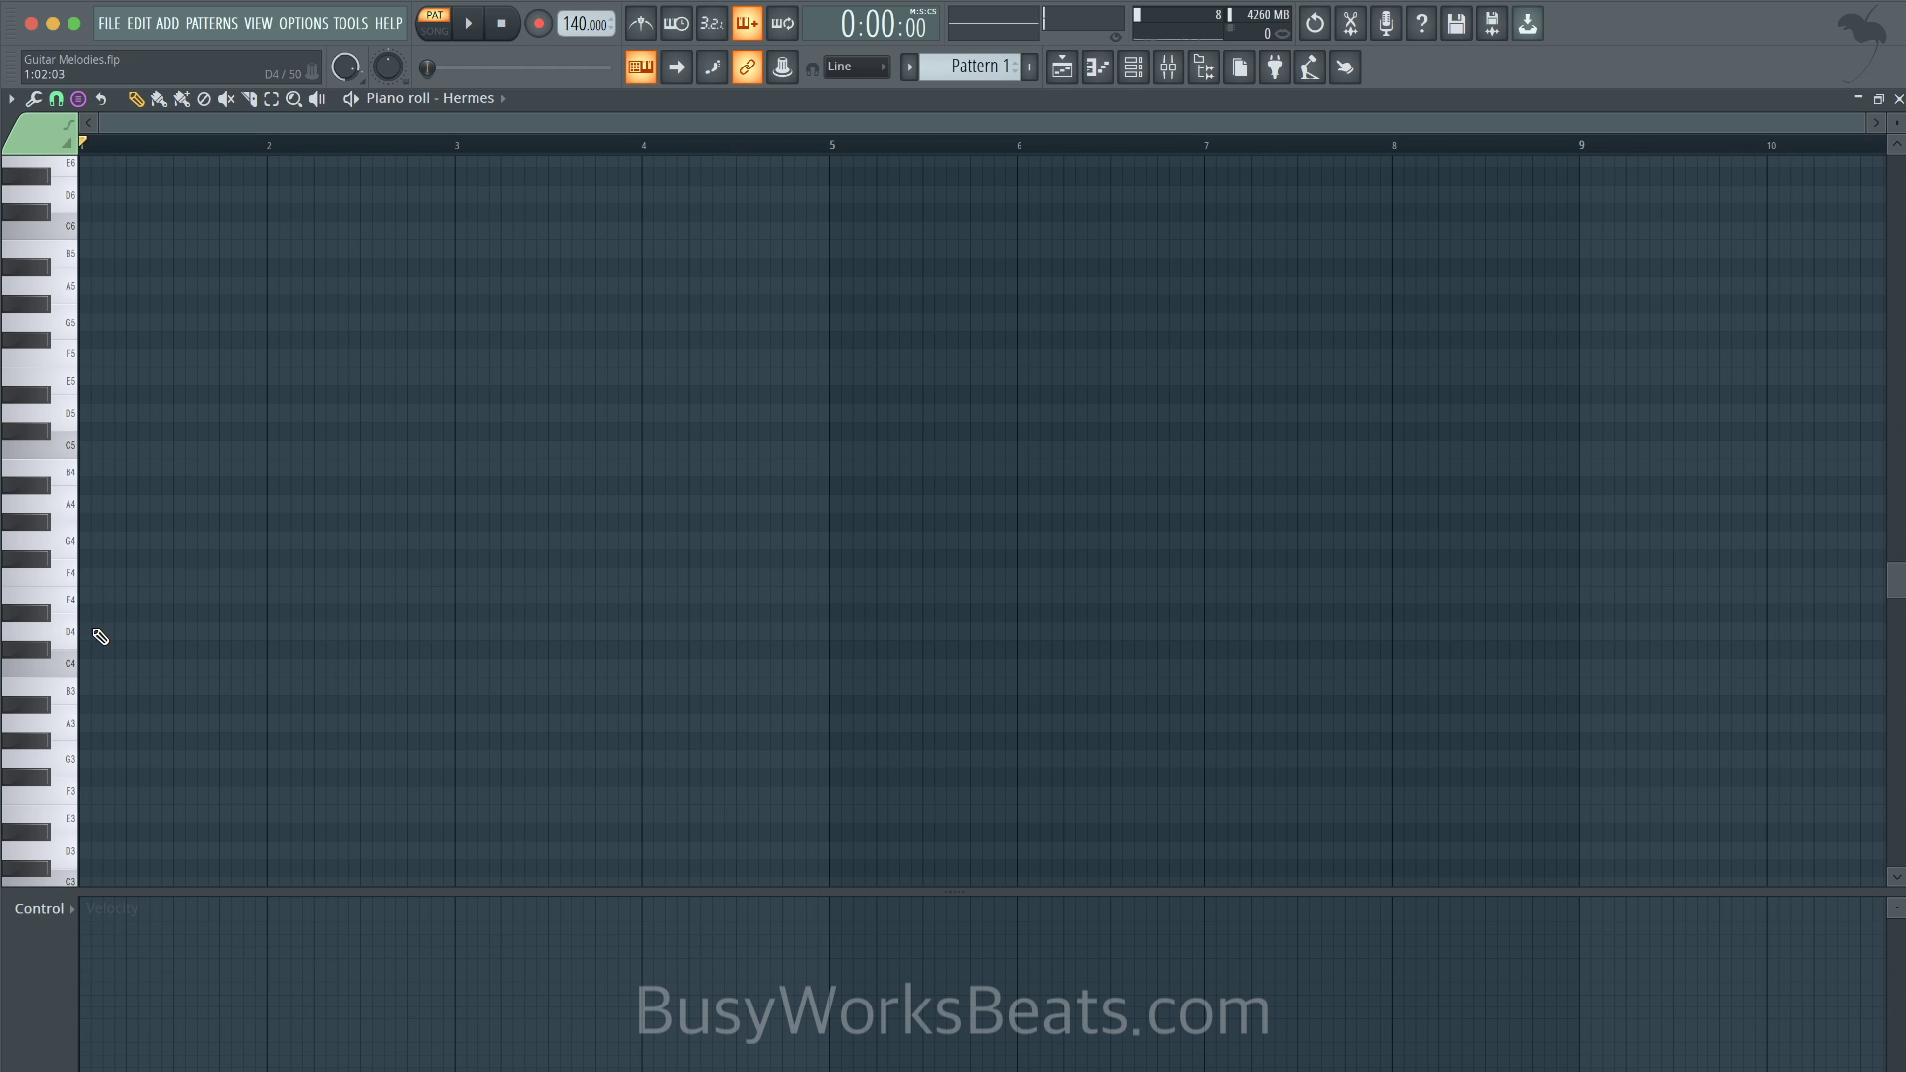
left_click_drag(116, 591, 81, 597)
key("space")
key("space")
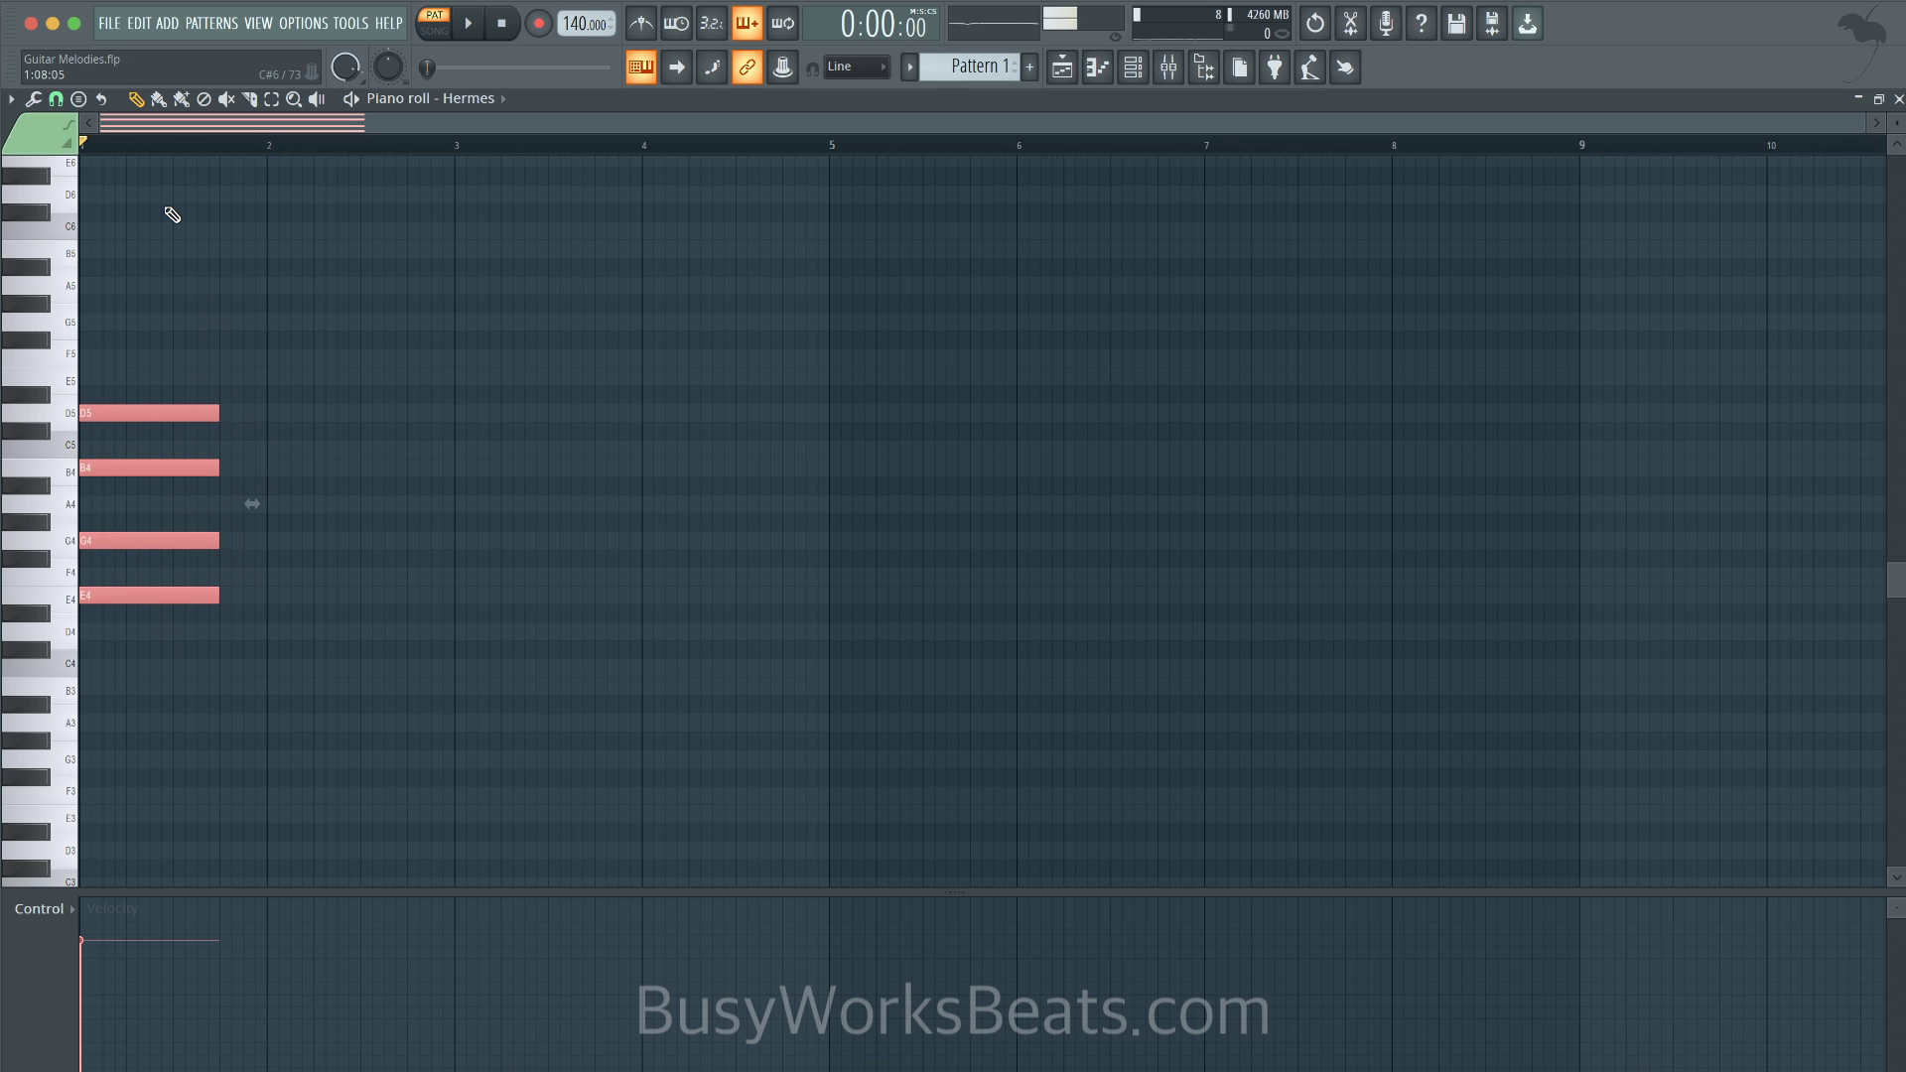
- Stamp a Major 7th chord on F4 directly after the E minor 7th chord
left_click(75, 97)
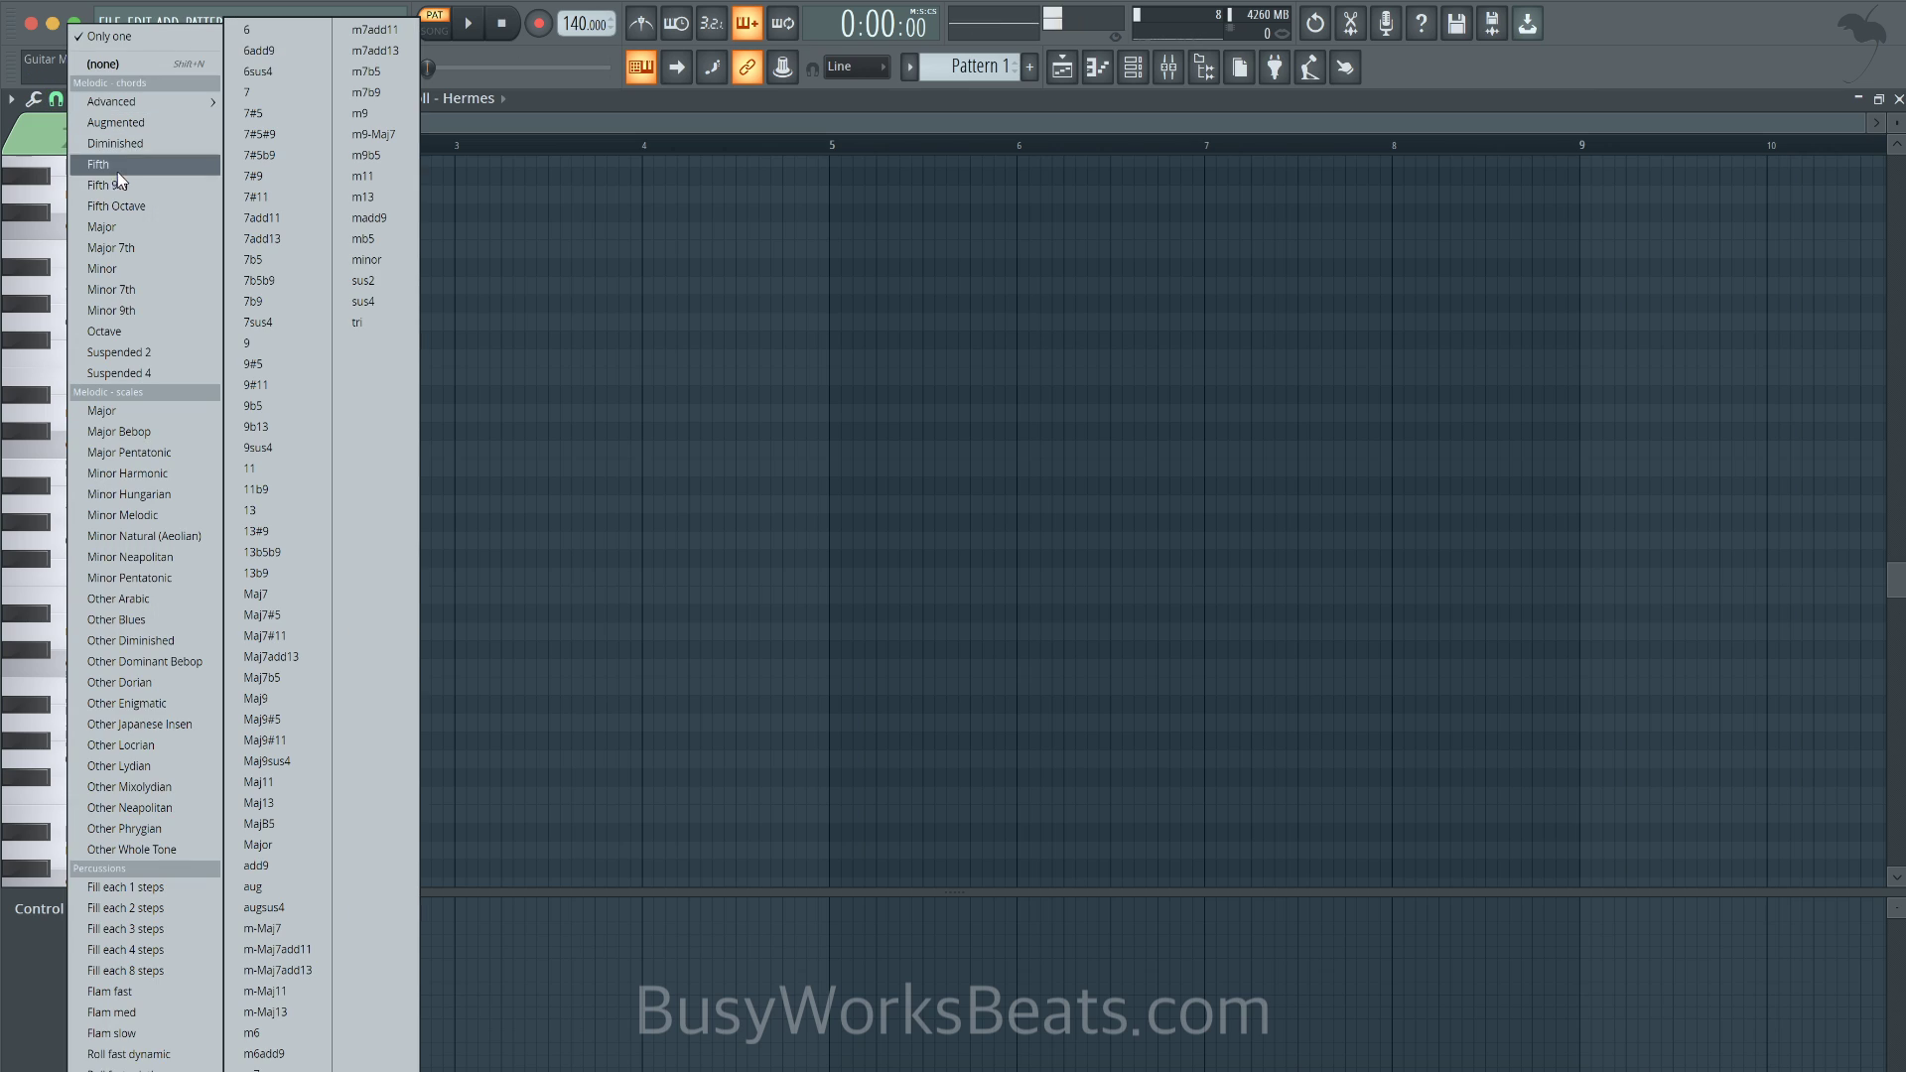
left_click(145, 249)
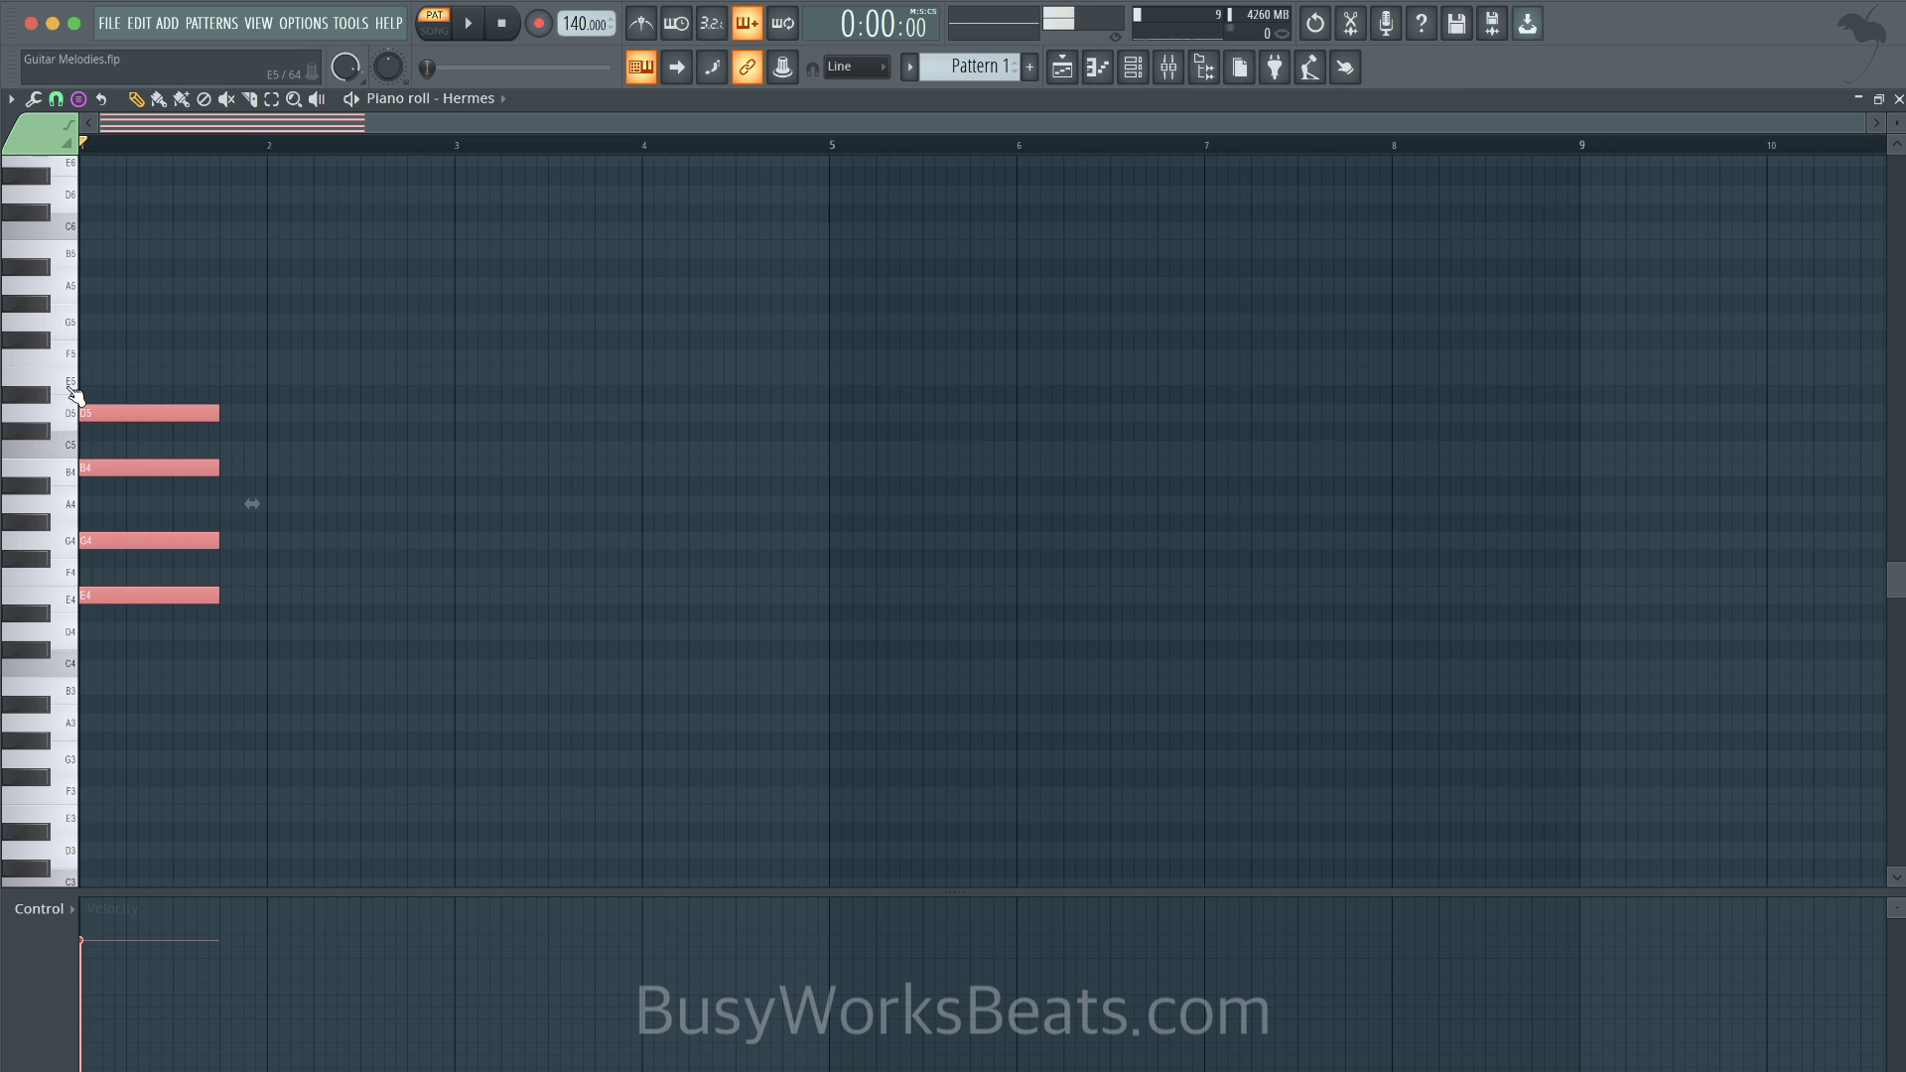
left_click(270, 546)
left_click_drag(270, 549, 224, 592)
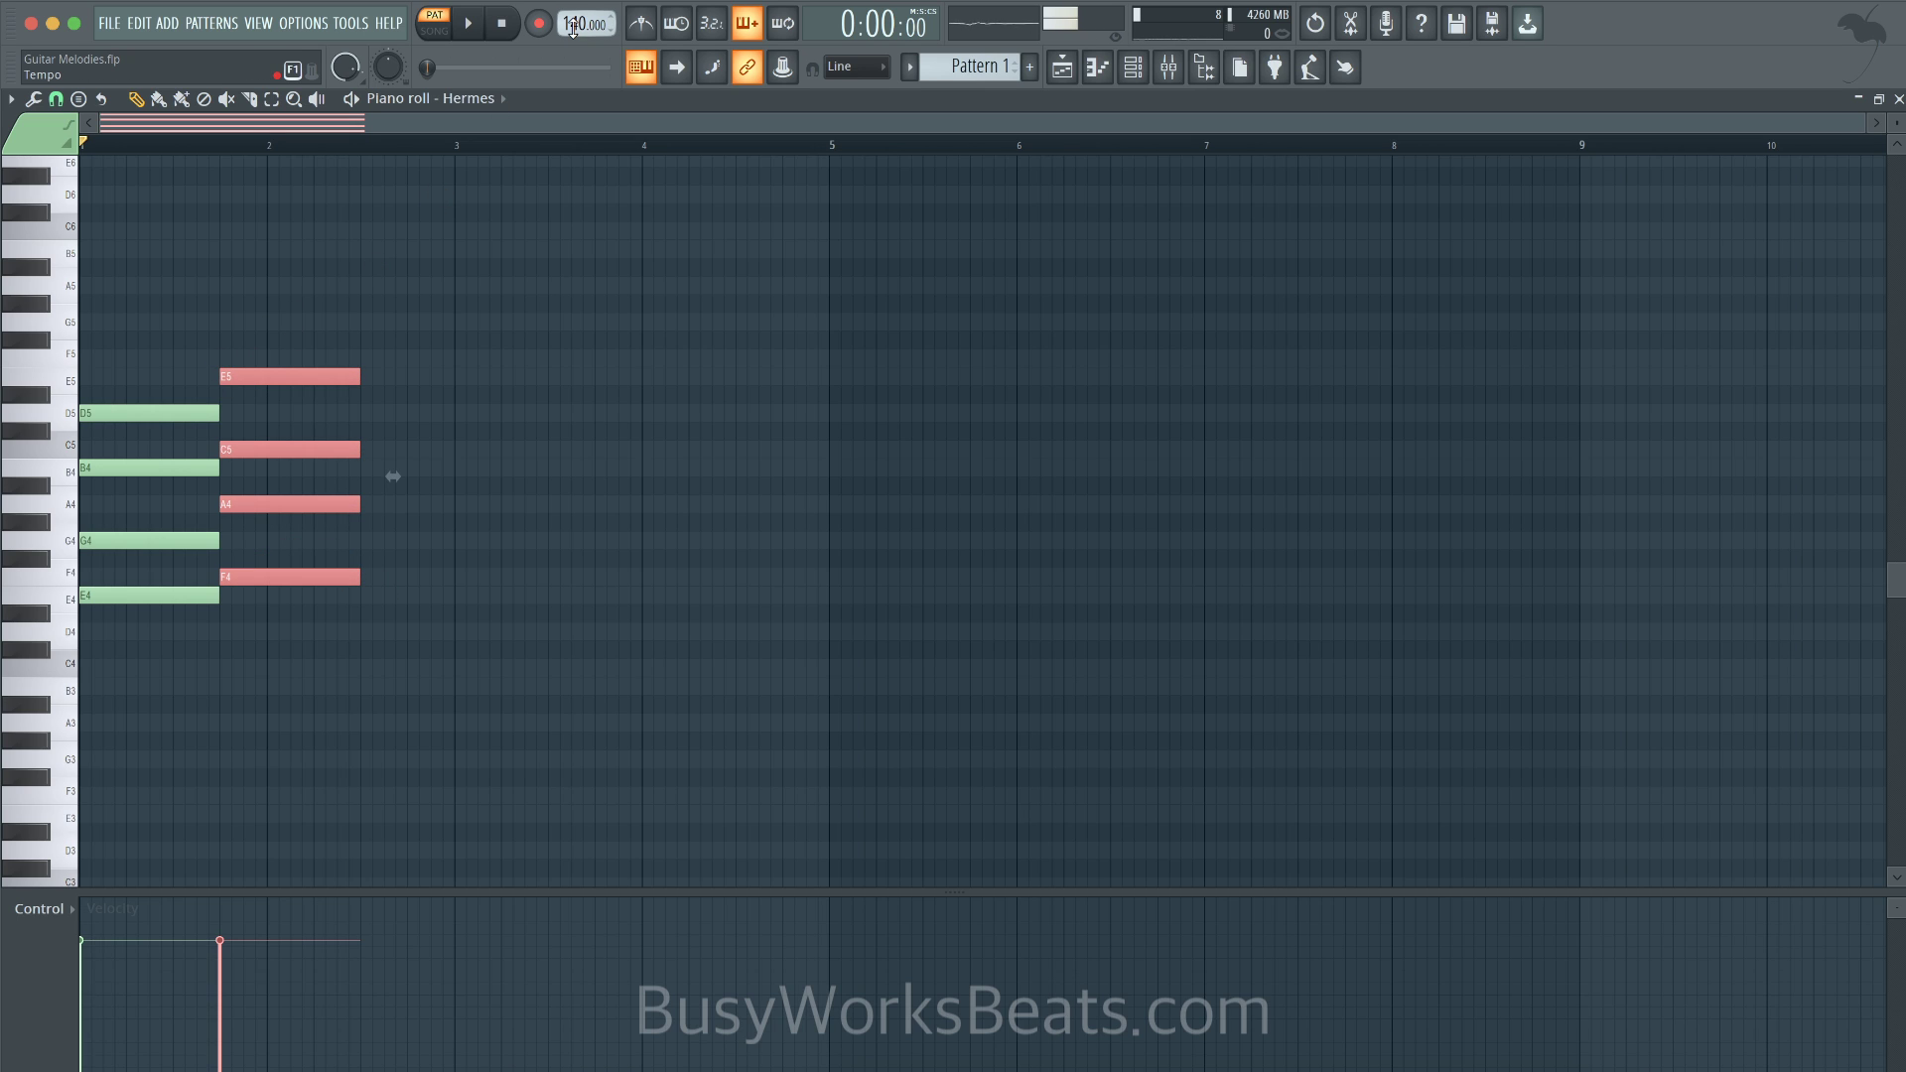
- Lengthen the F major 7th chord so it ends at the start of bar 3, checking it in playback
key("space")
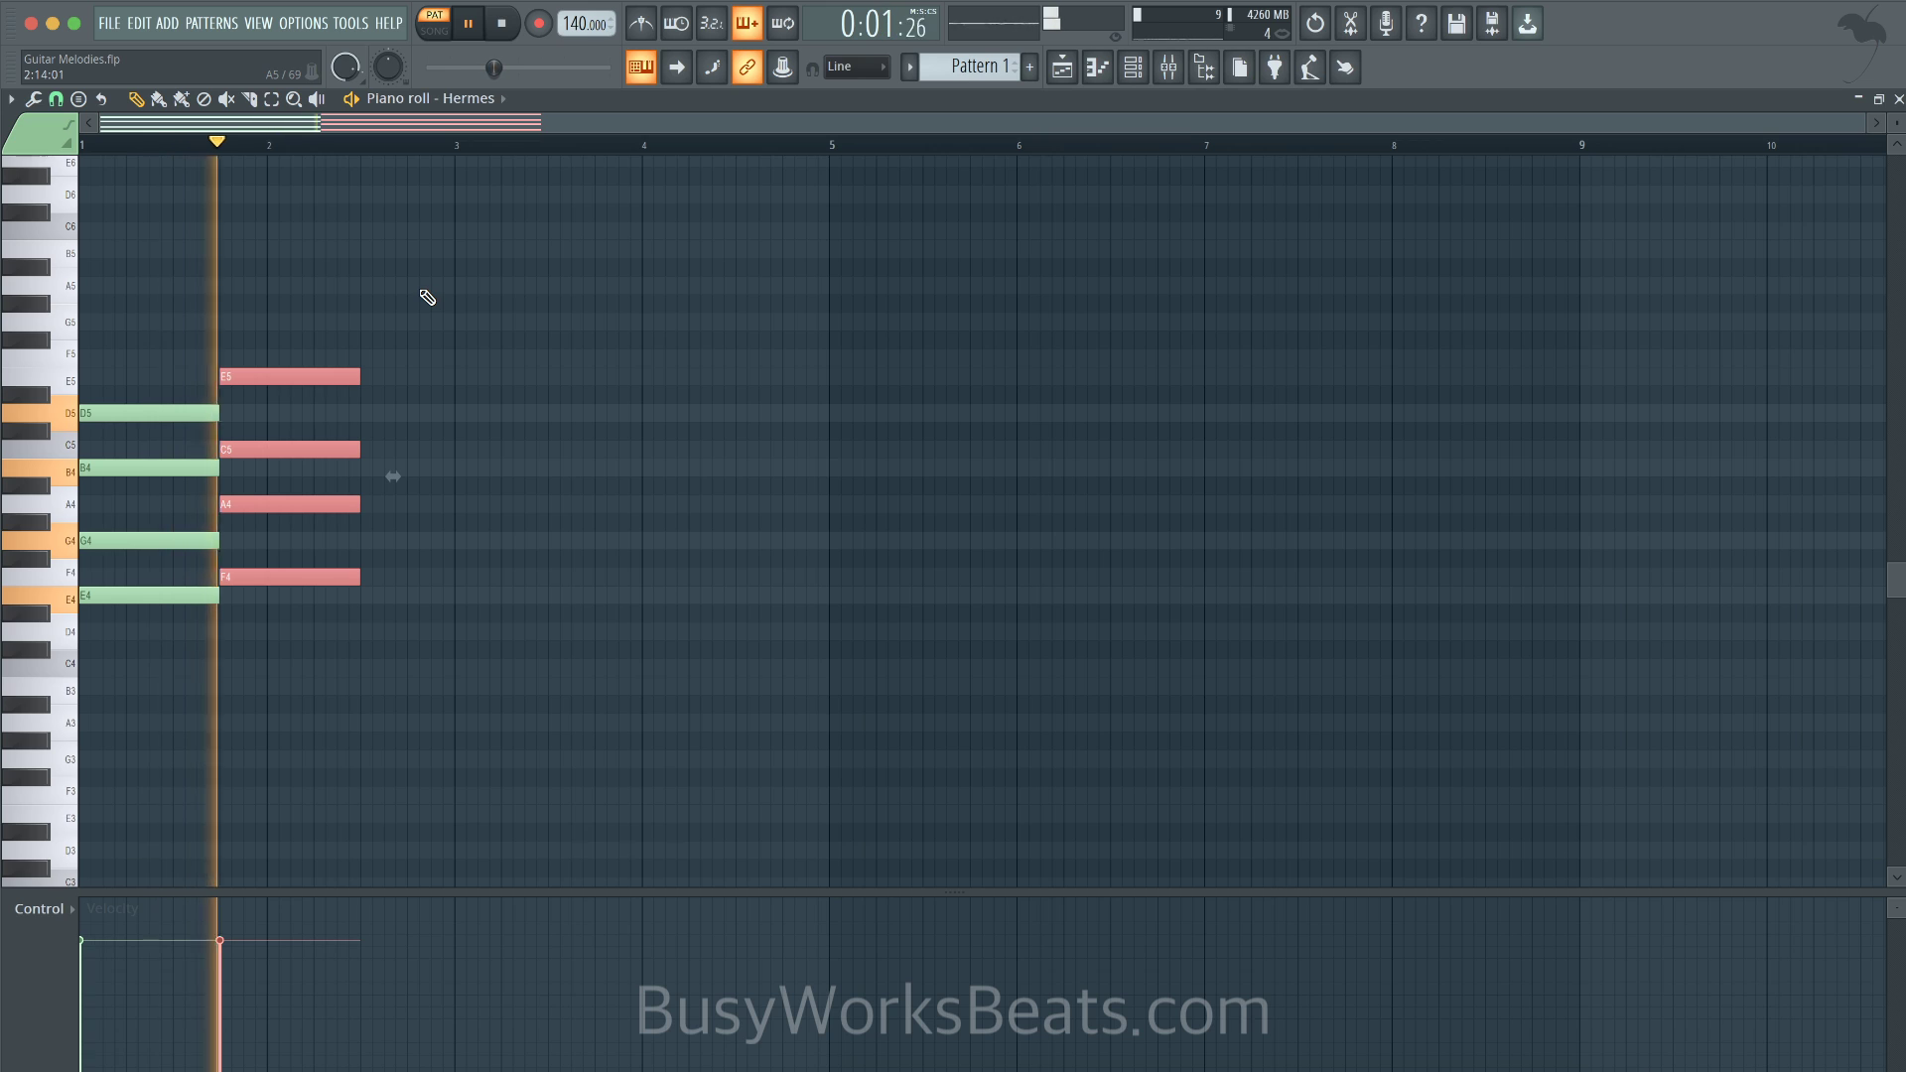
left_click_drag(359, 377, 109, 608)
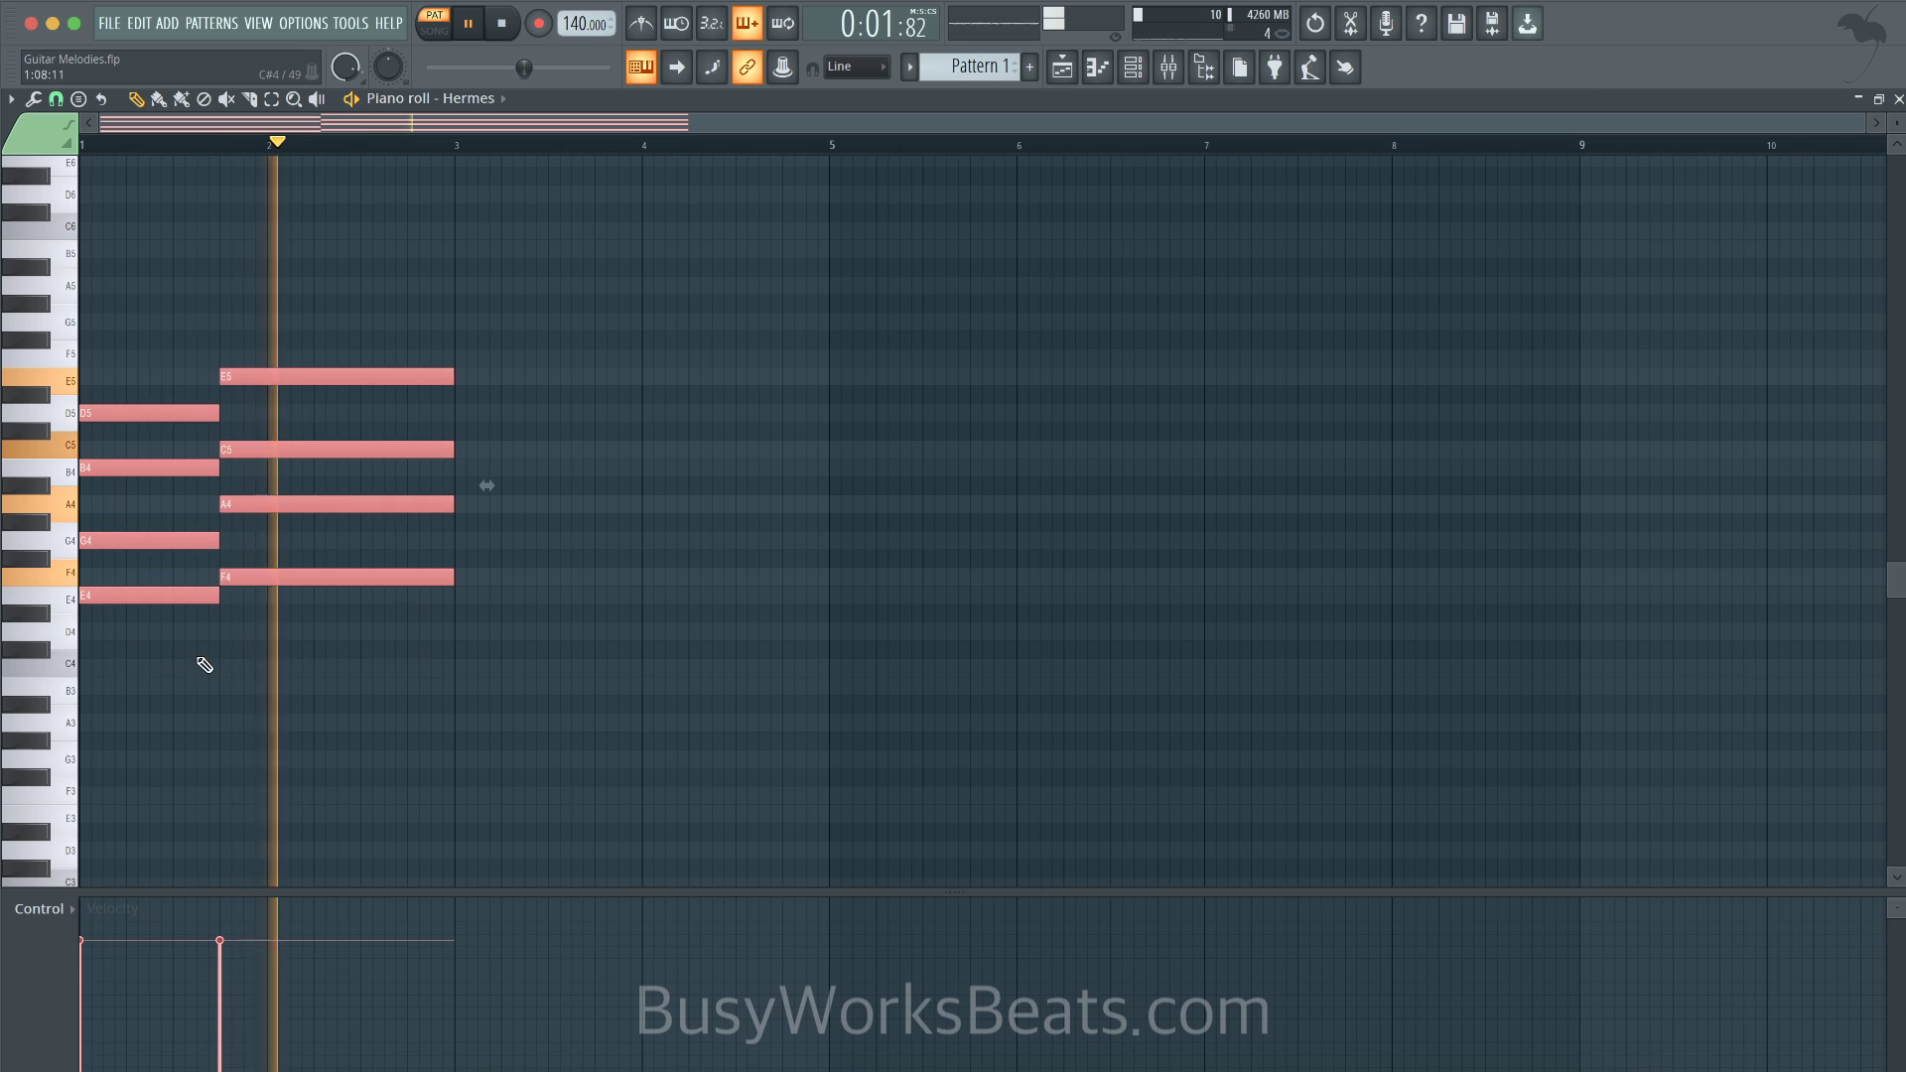
left_click(205, 664)
key("space")
- Review the two chords by highlighting each one's notes and playing the pattern
left_click_drag(251, 620, 283, 314)
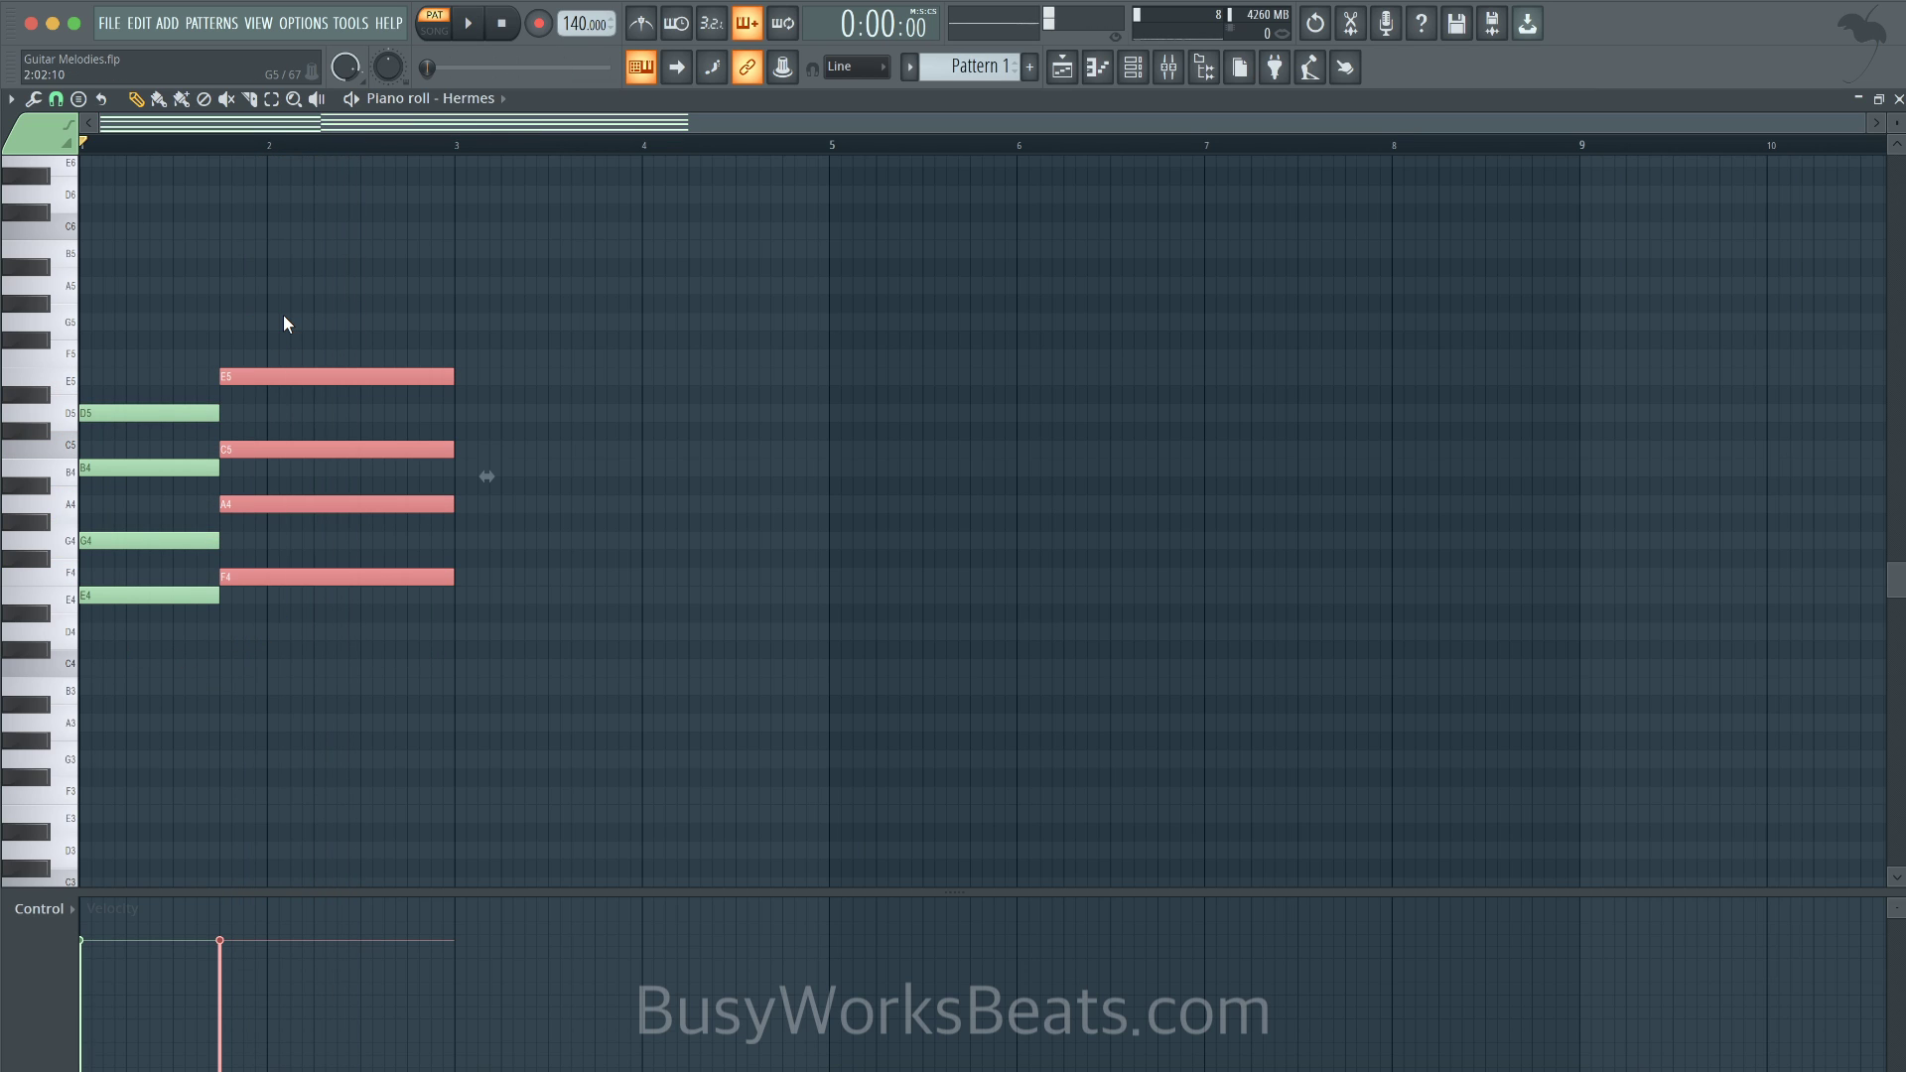
left_click(331, 652)
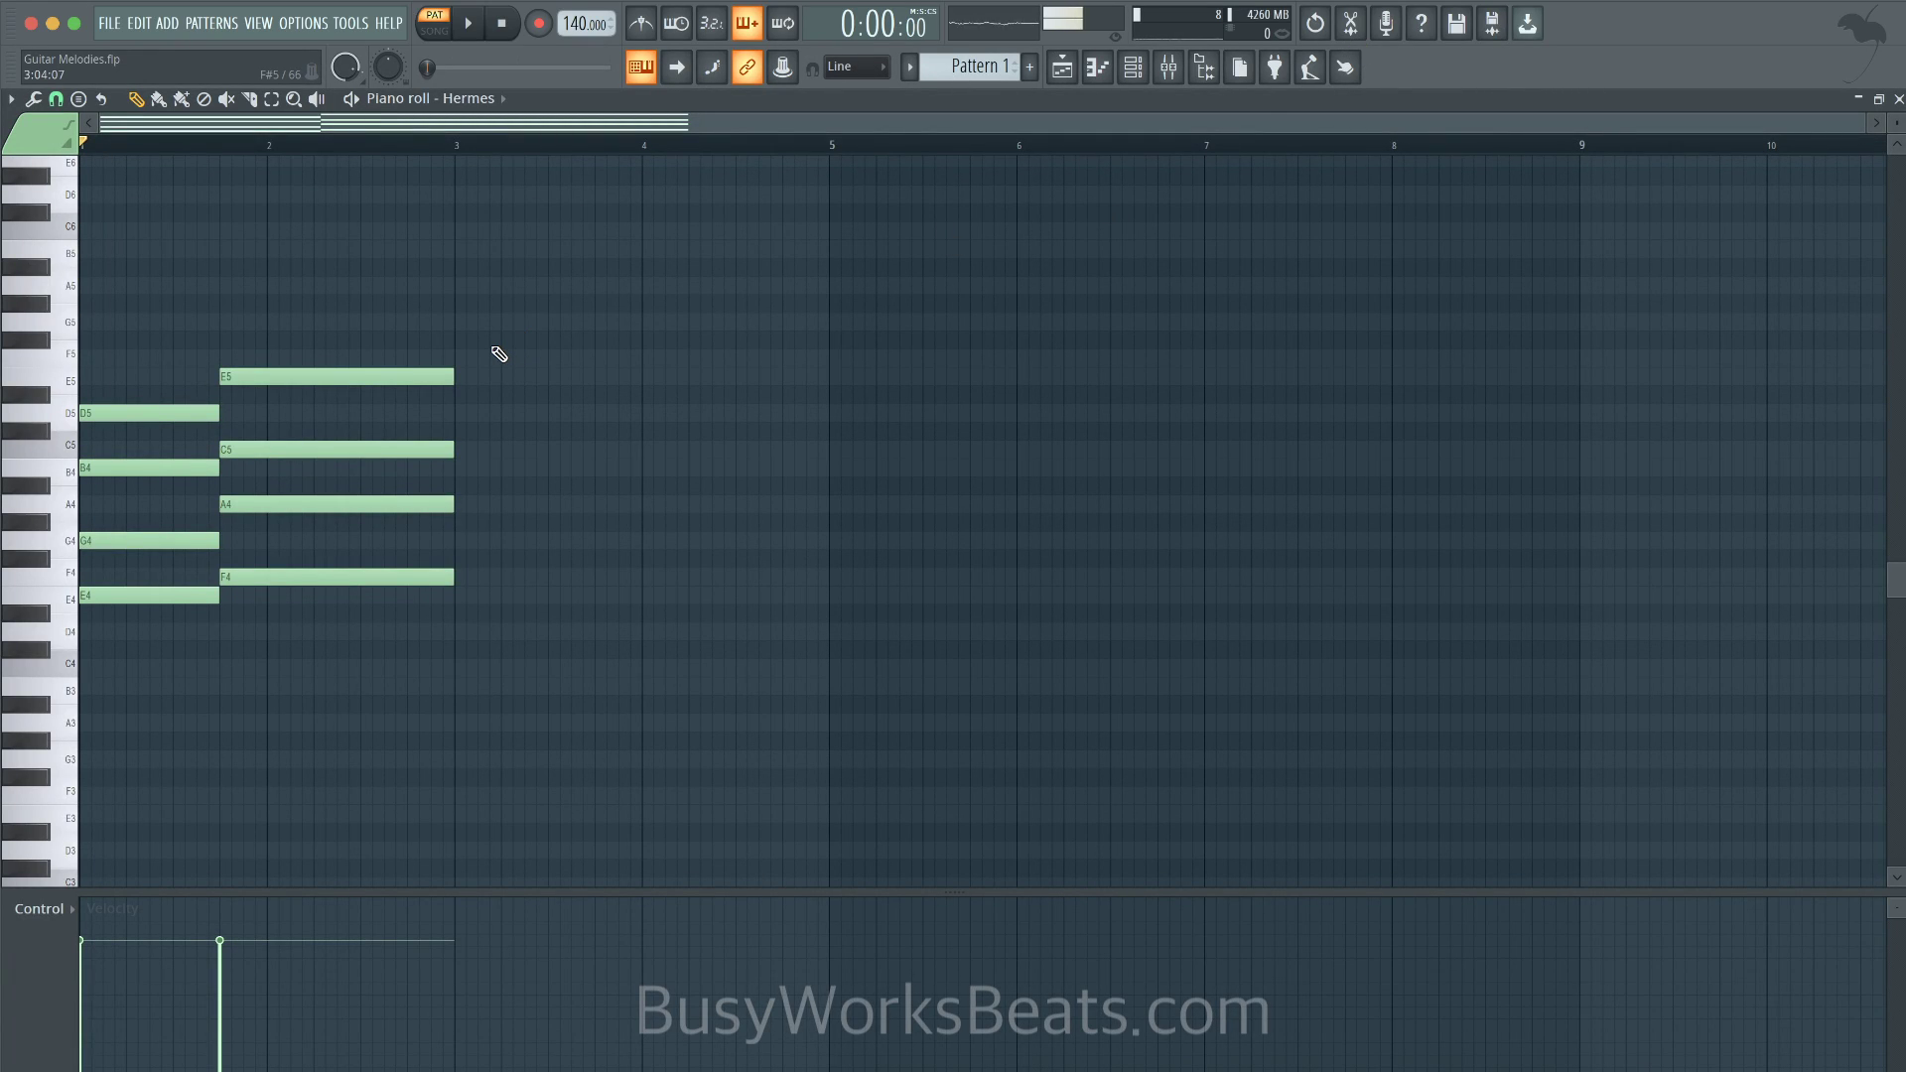
scroll(486, 346, "up", 1)
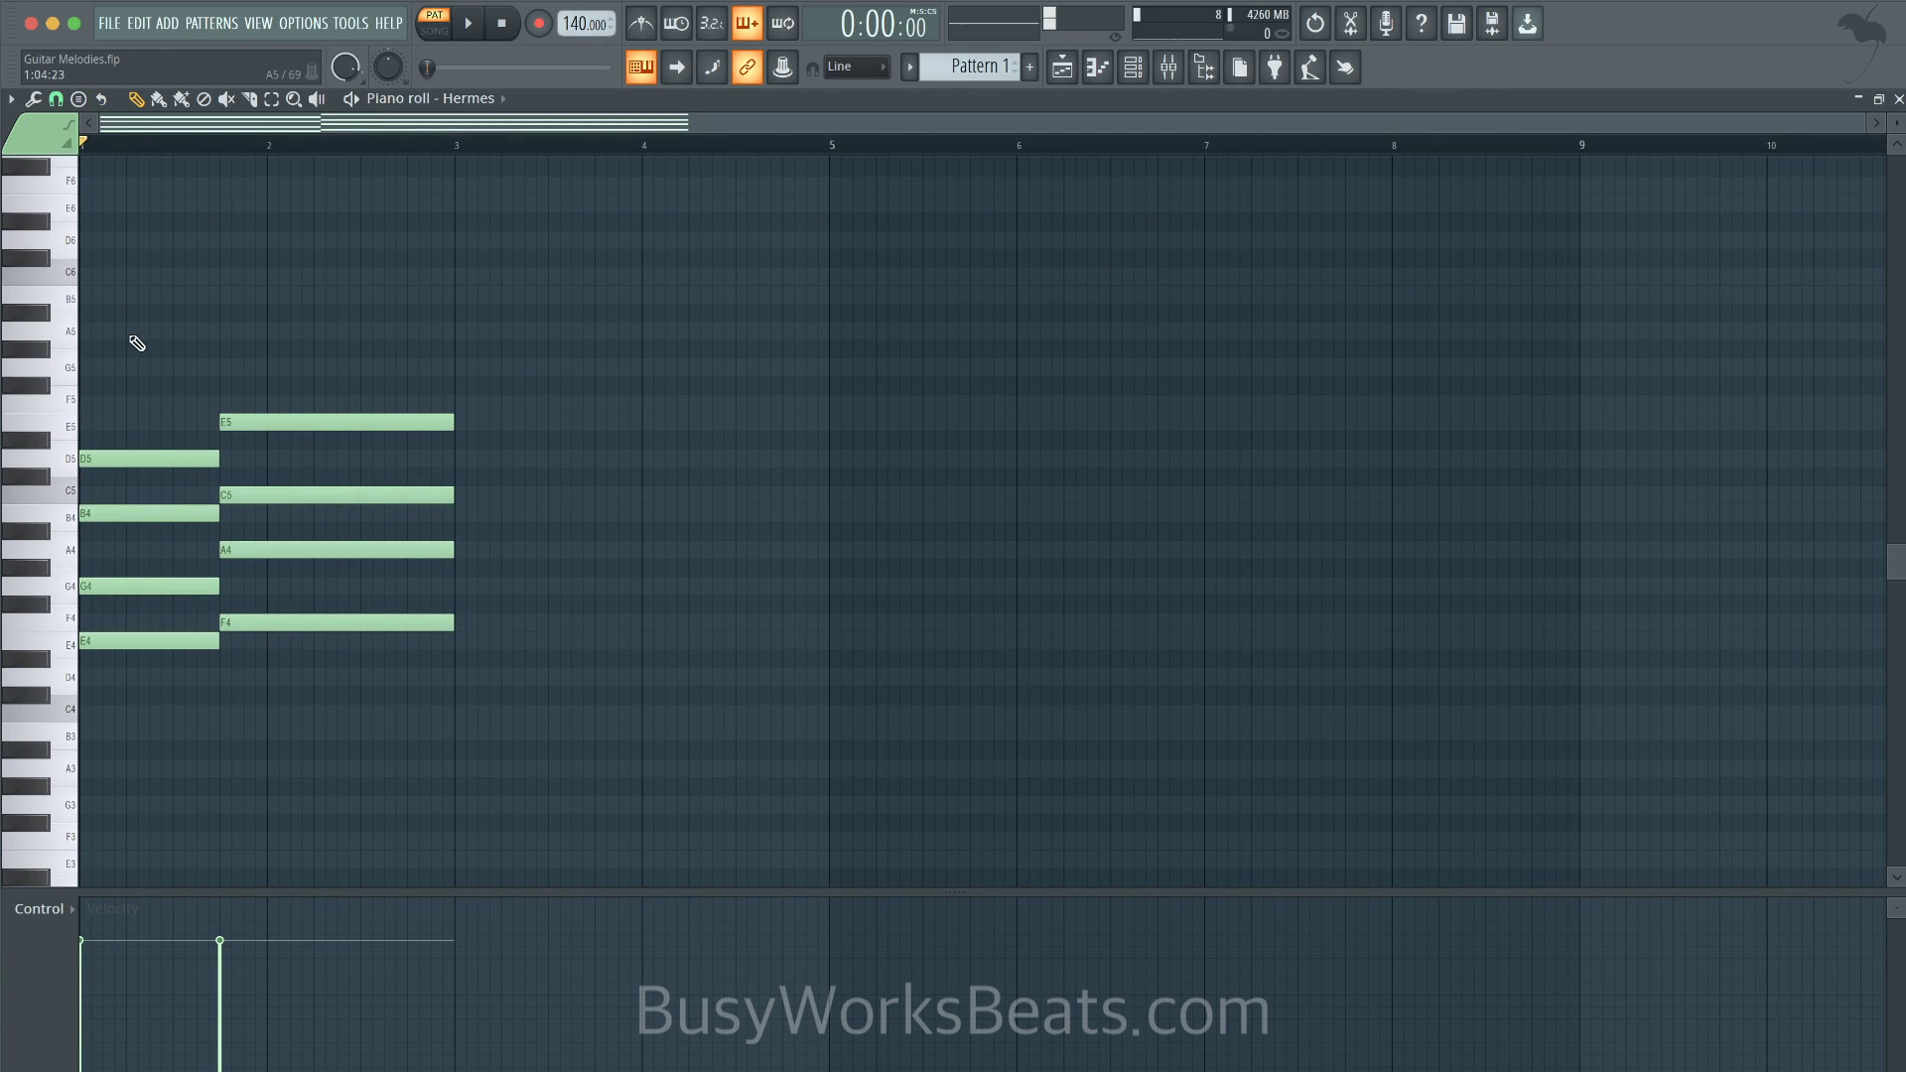
key("space")
key("space")
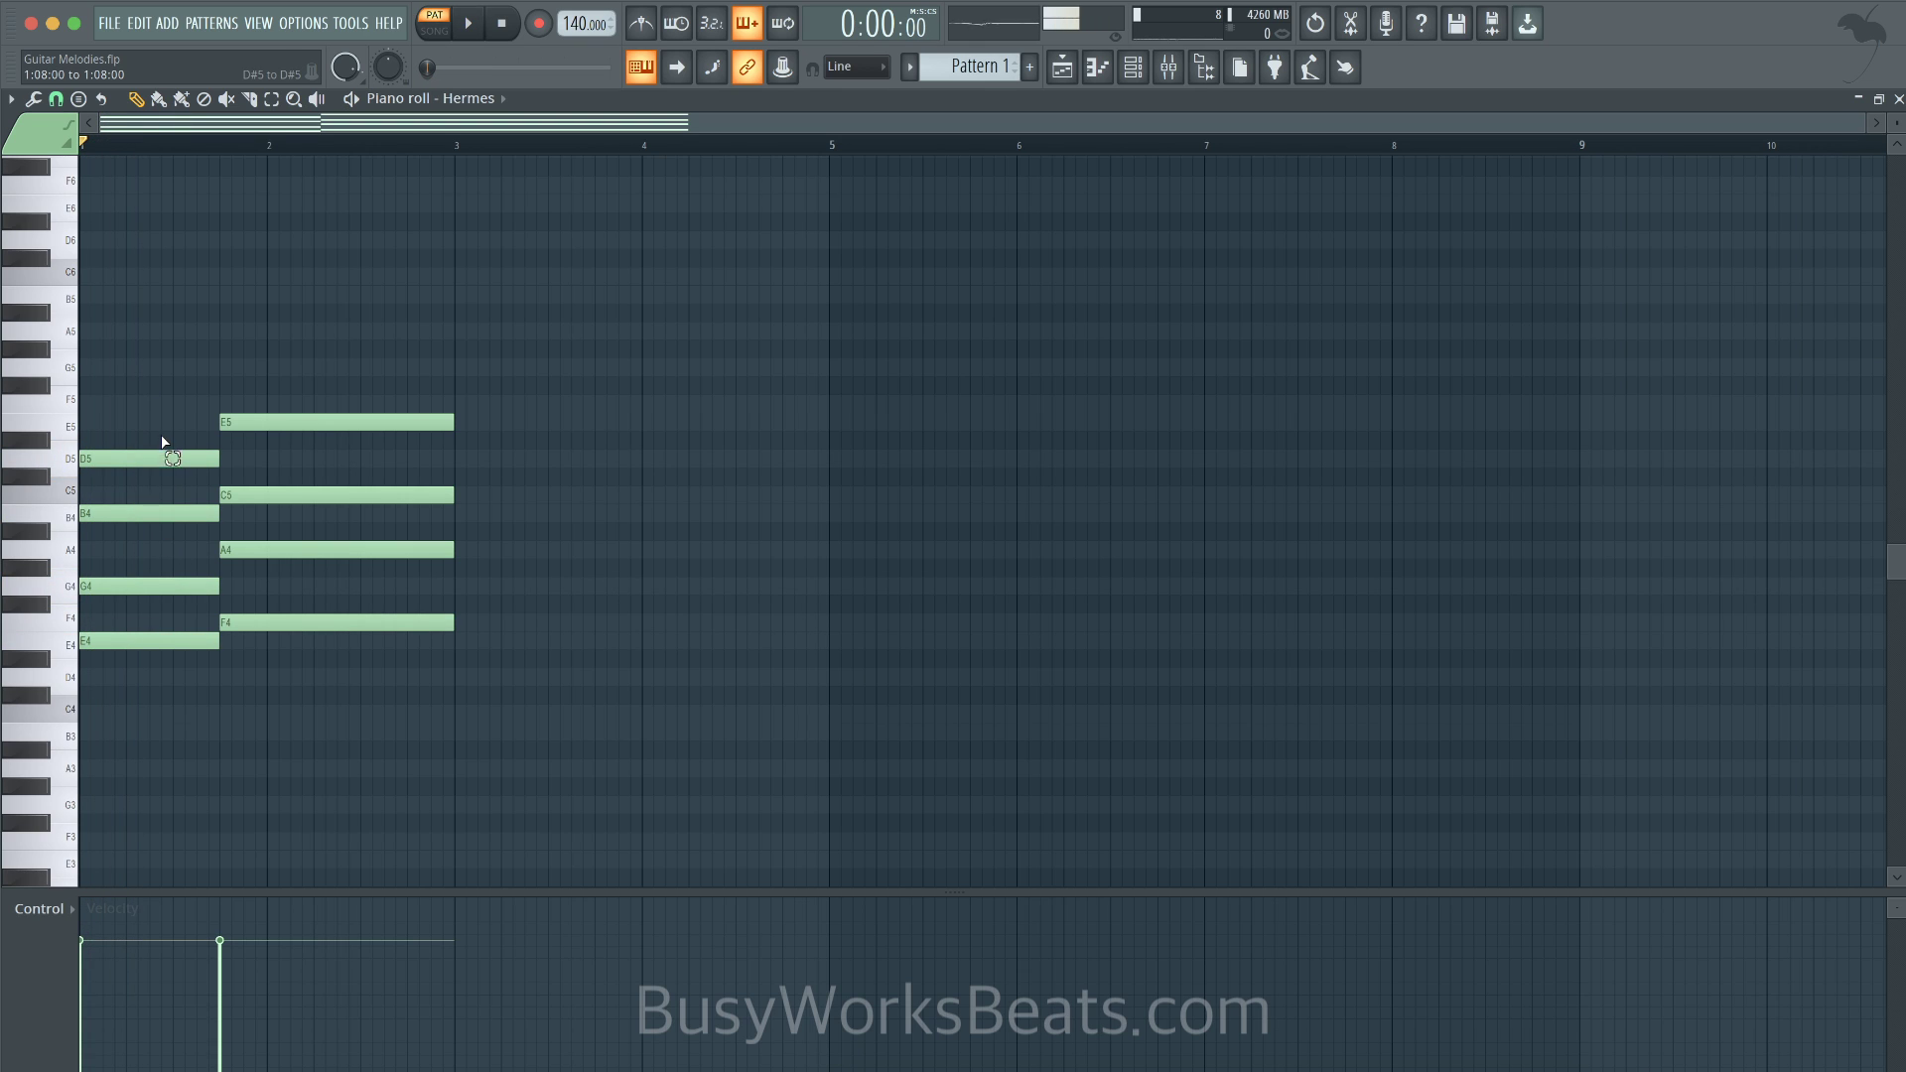
left_click_drag(163, 442, 196, 745)
left_click(178, 362)
scroll(179, 362, "up", 1)
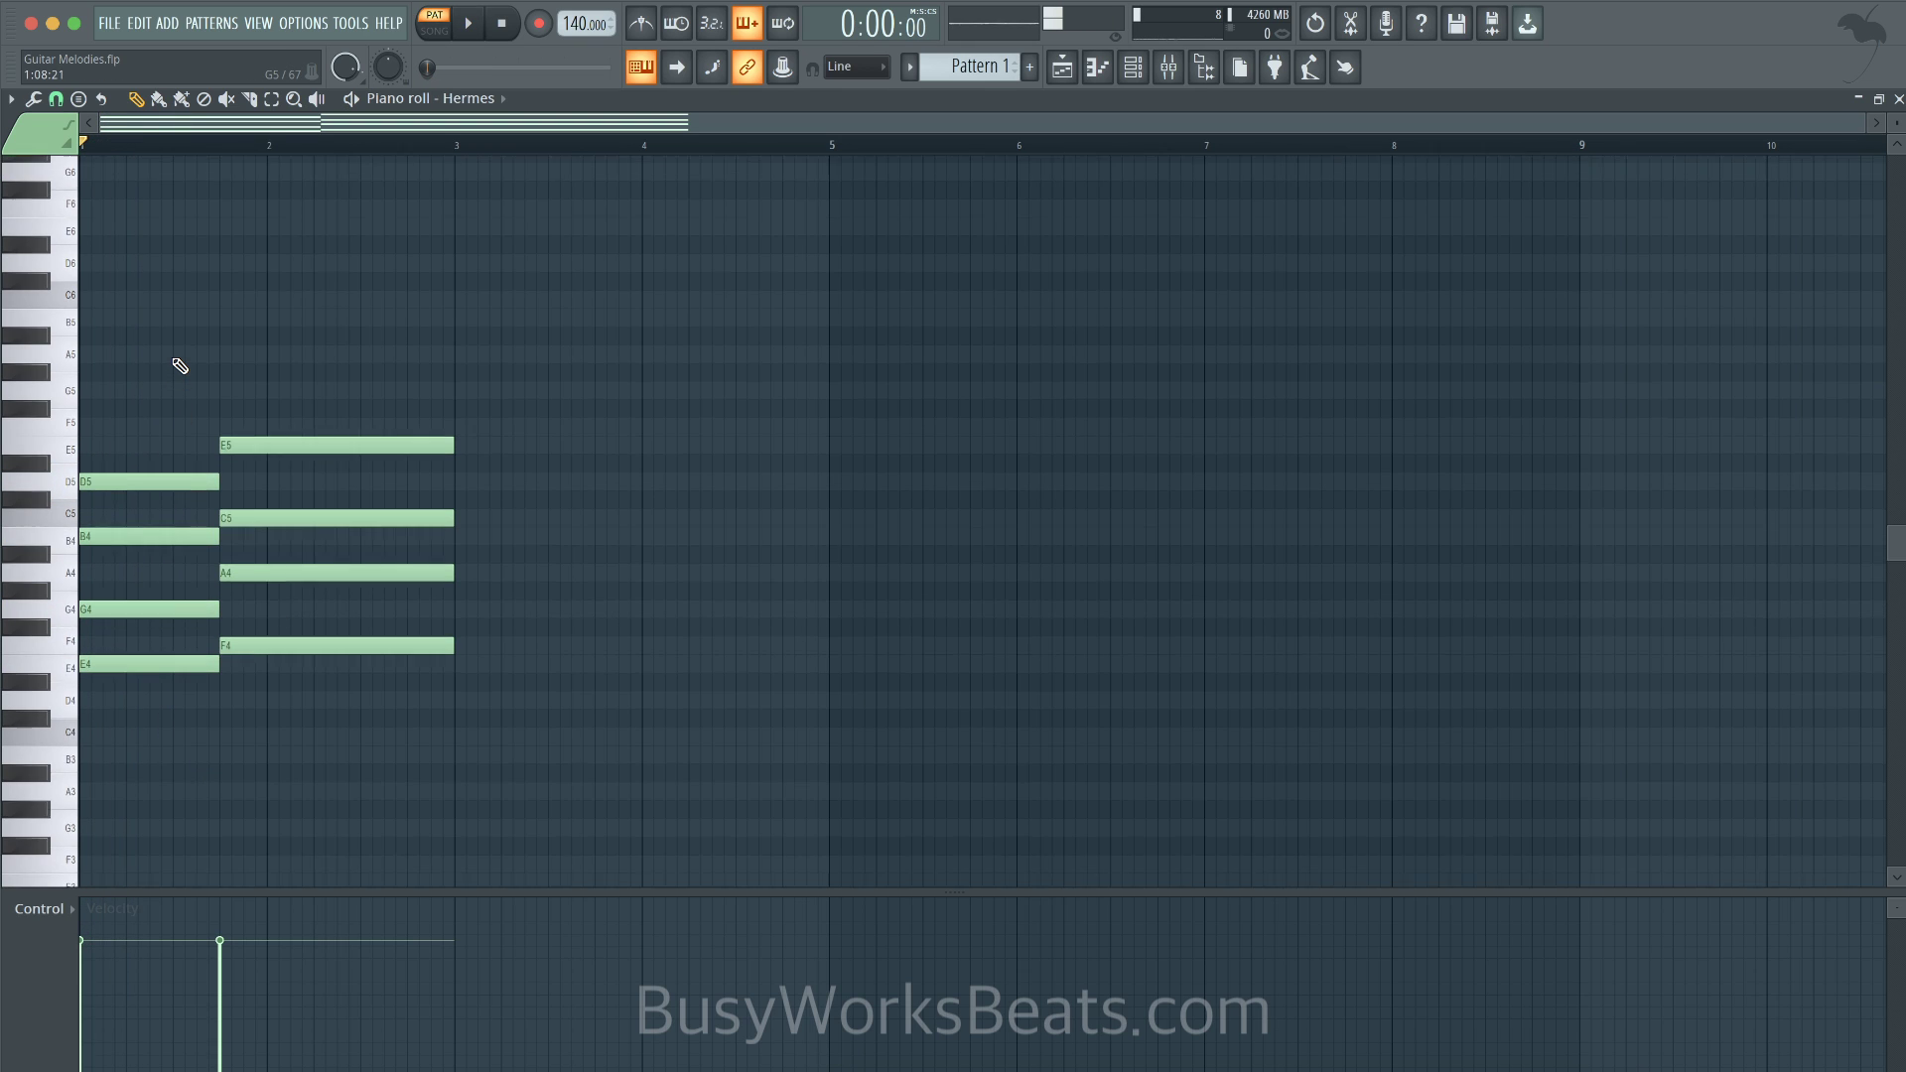
- Audition high piano keys over the playing chords and place a four-step E6 melody note at step 5 of bar 1
key("space")
left_click_drag(67, 192, 64, 257)
key("space")
key("space")
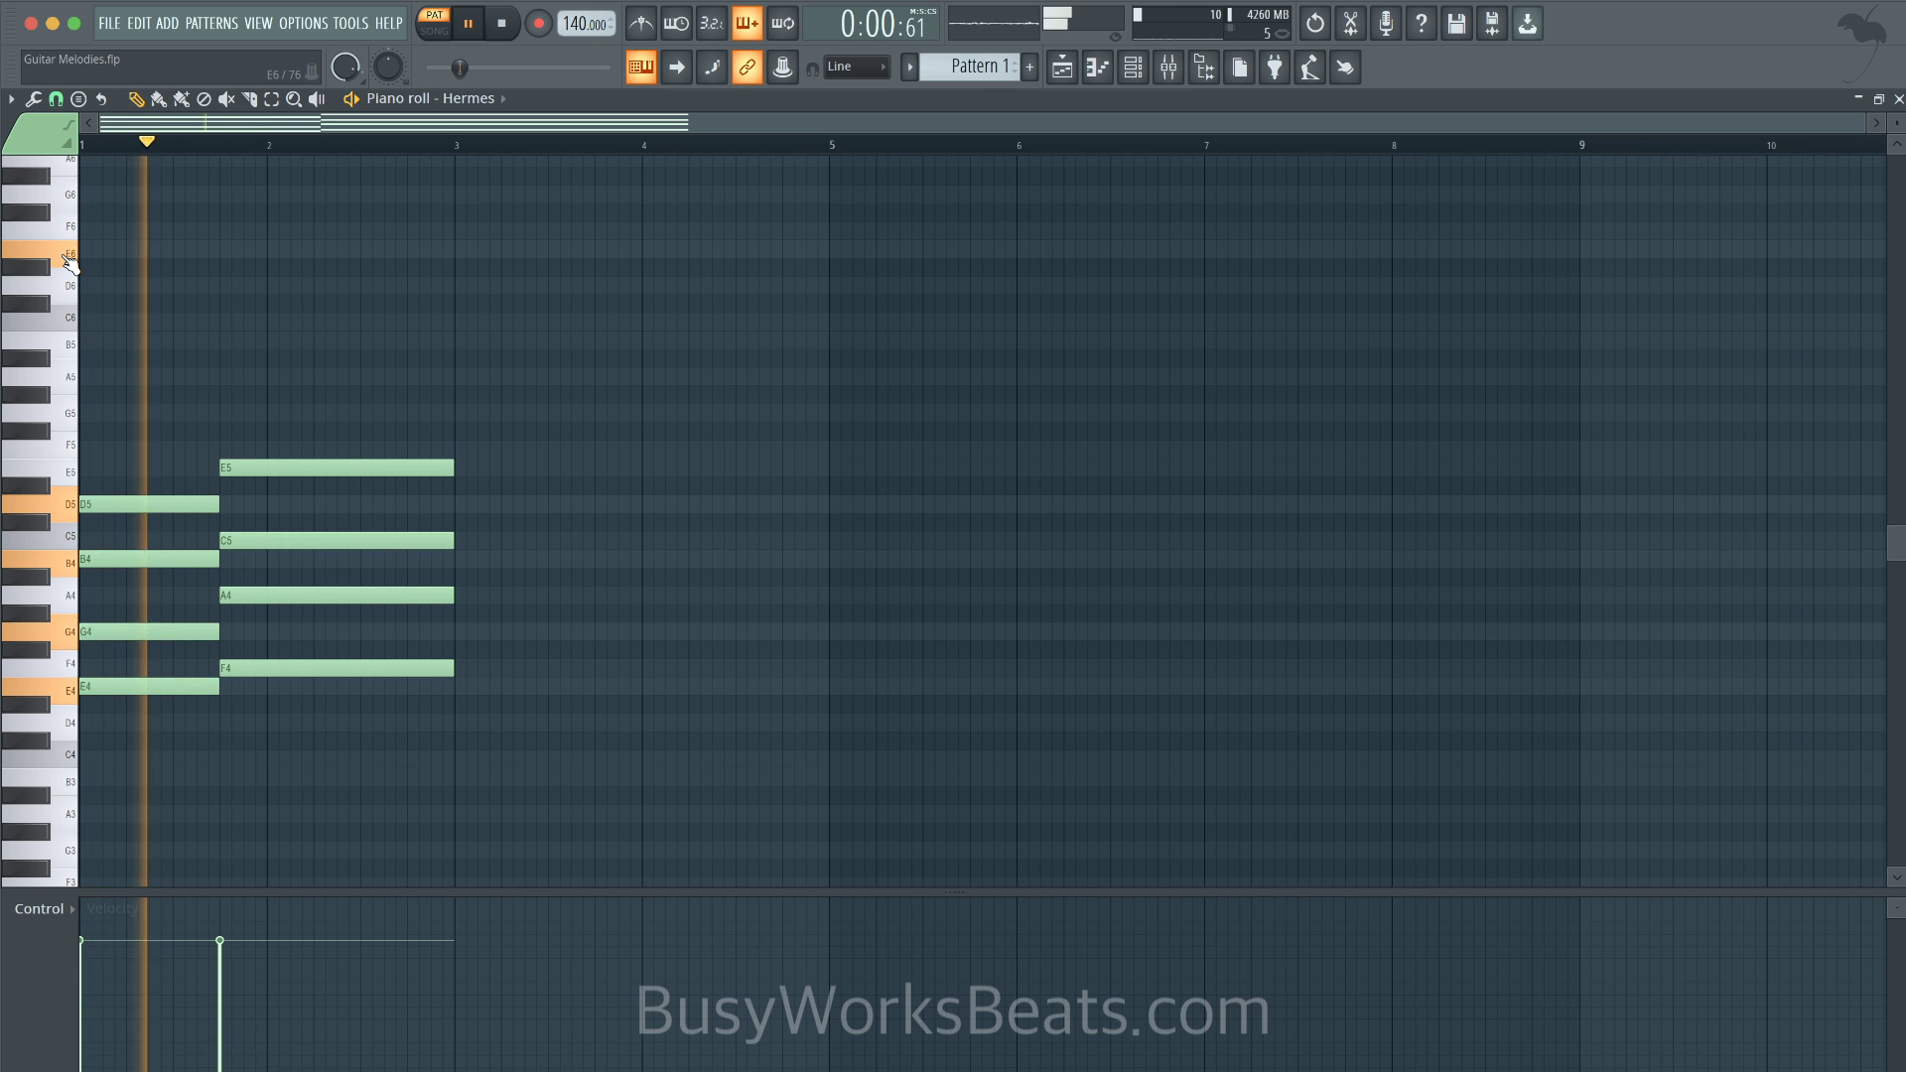
key("space")
left_click(129, 250)
left_click_drag(359, 250, 176, 243)
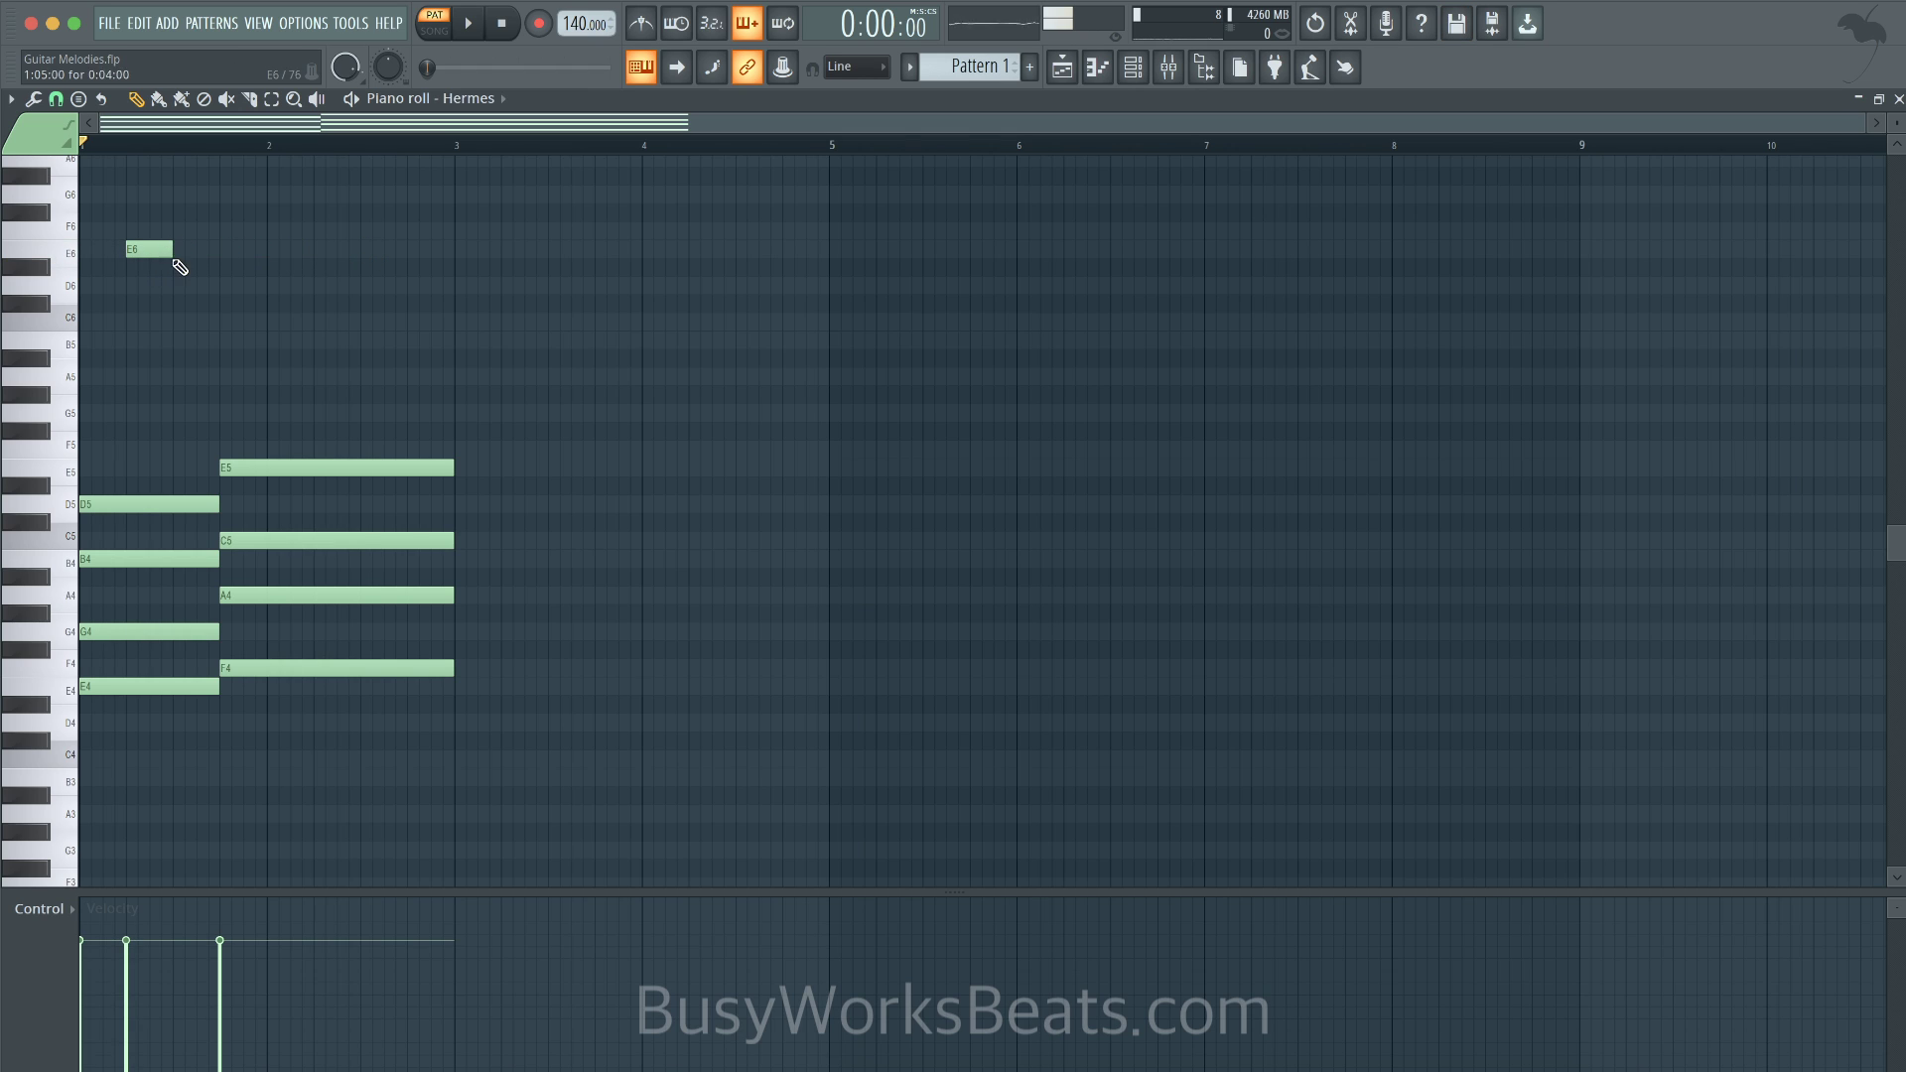
- Add four-step C6 and D6 melody notes one after the other, directly following the E6 note
left_click_drag(149, 442, 152, 683)
left_click(194, 375)
key("space")
key("space")
mouse_move(175, 321)
left_mouse_down()
mouse_move(175, 341)
mouse_move(225, 292)
left_mouse_up()
left_click(221, 268)
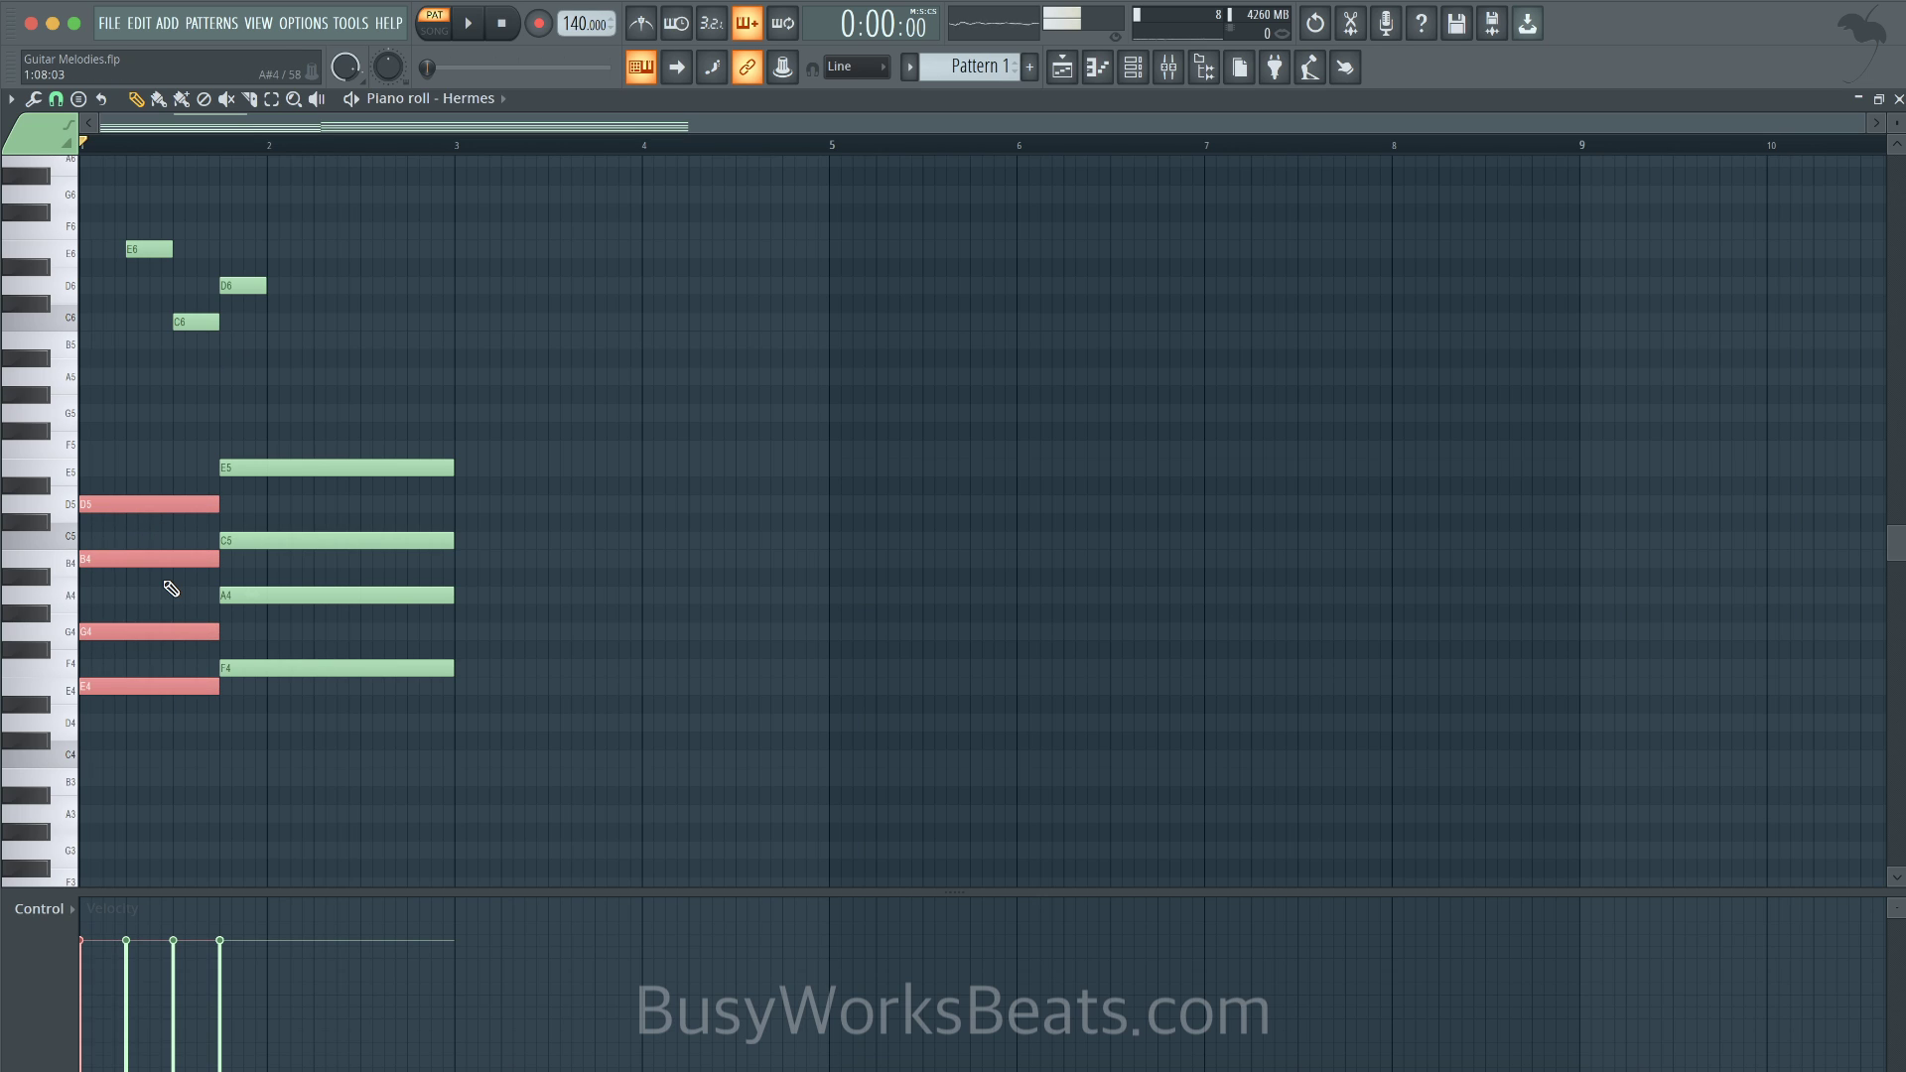
- Place a four-step C note at the start of bar 1, raise it an octave to C6, and stack F5 and A5 beneath it
left_click_drag(132, 545, 99, 543)
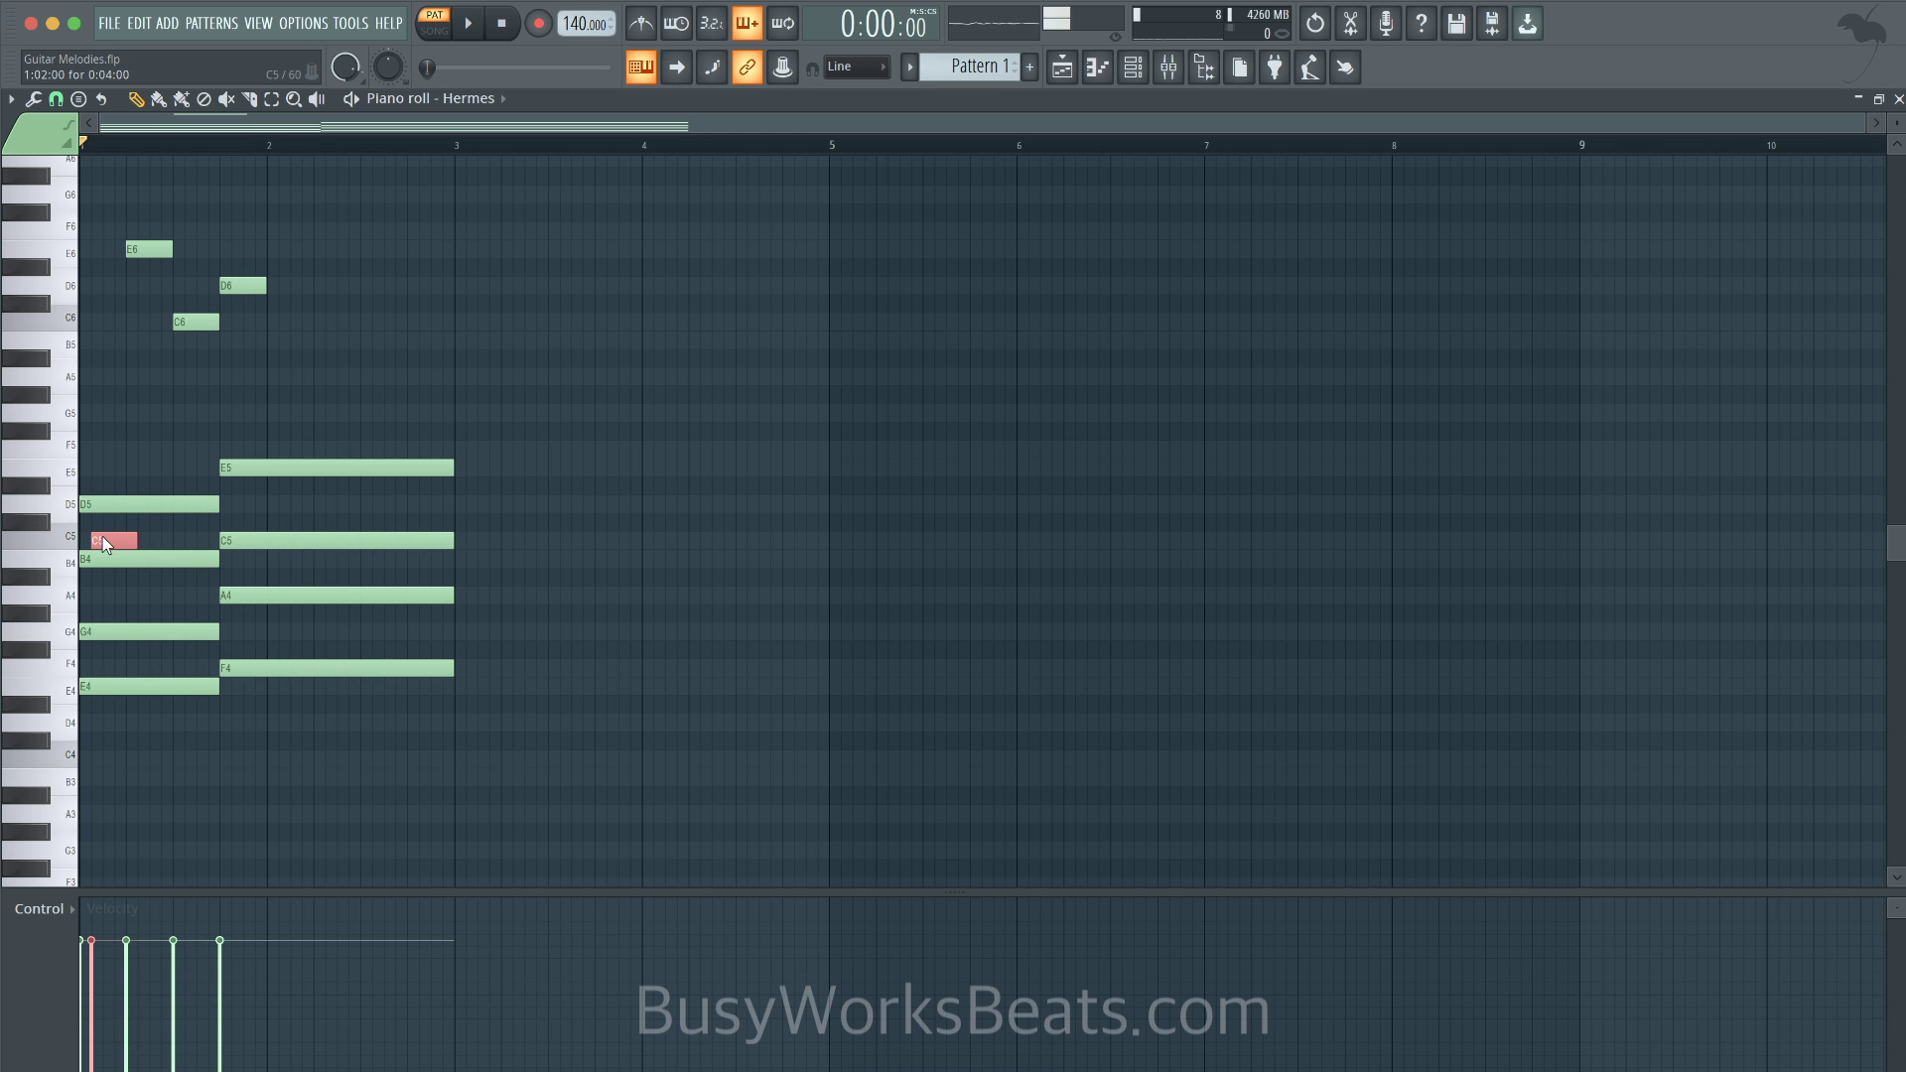
left_click_drag(104, 536, 81, 534)
key("ctrl+Up")
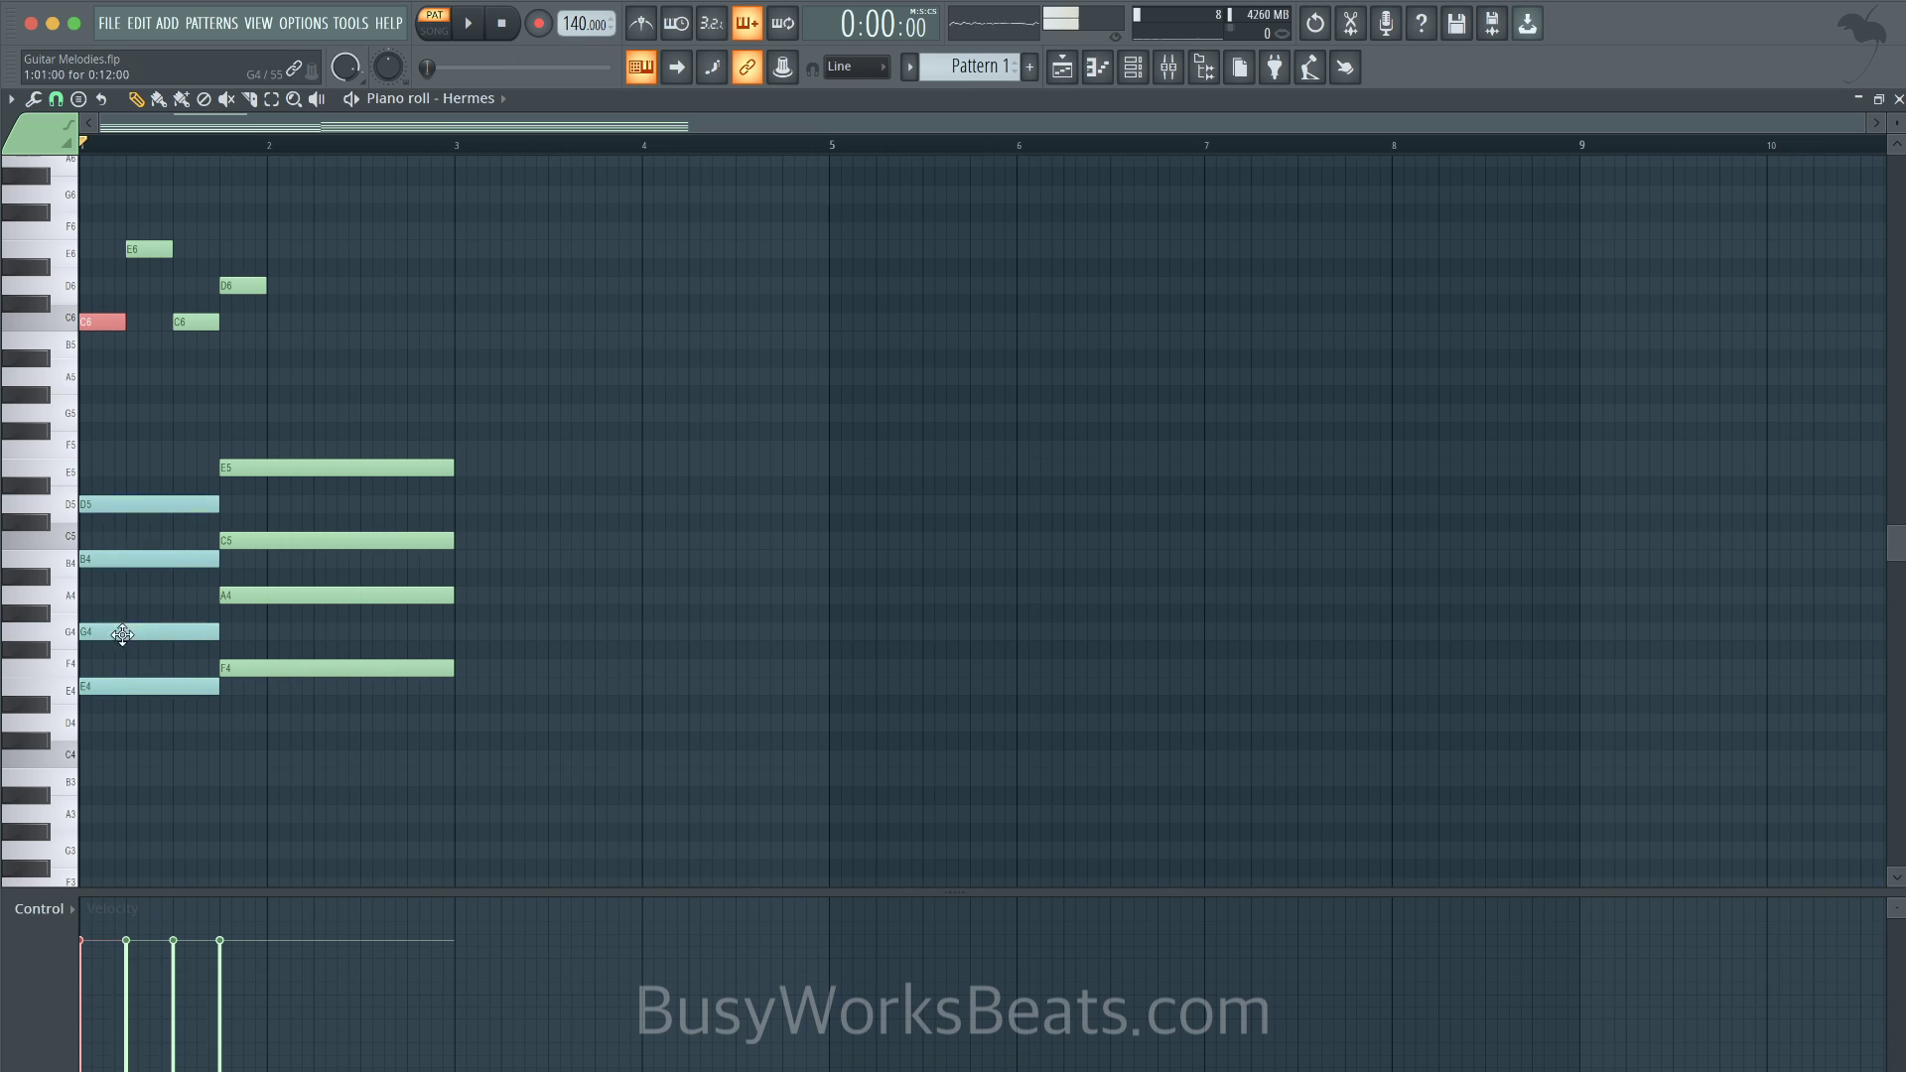
left_click(96, 447)
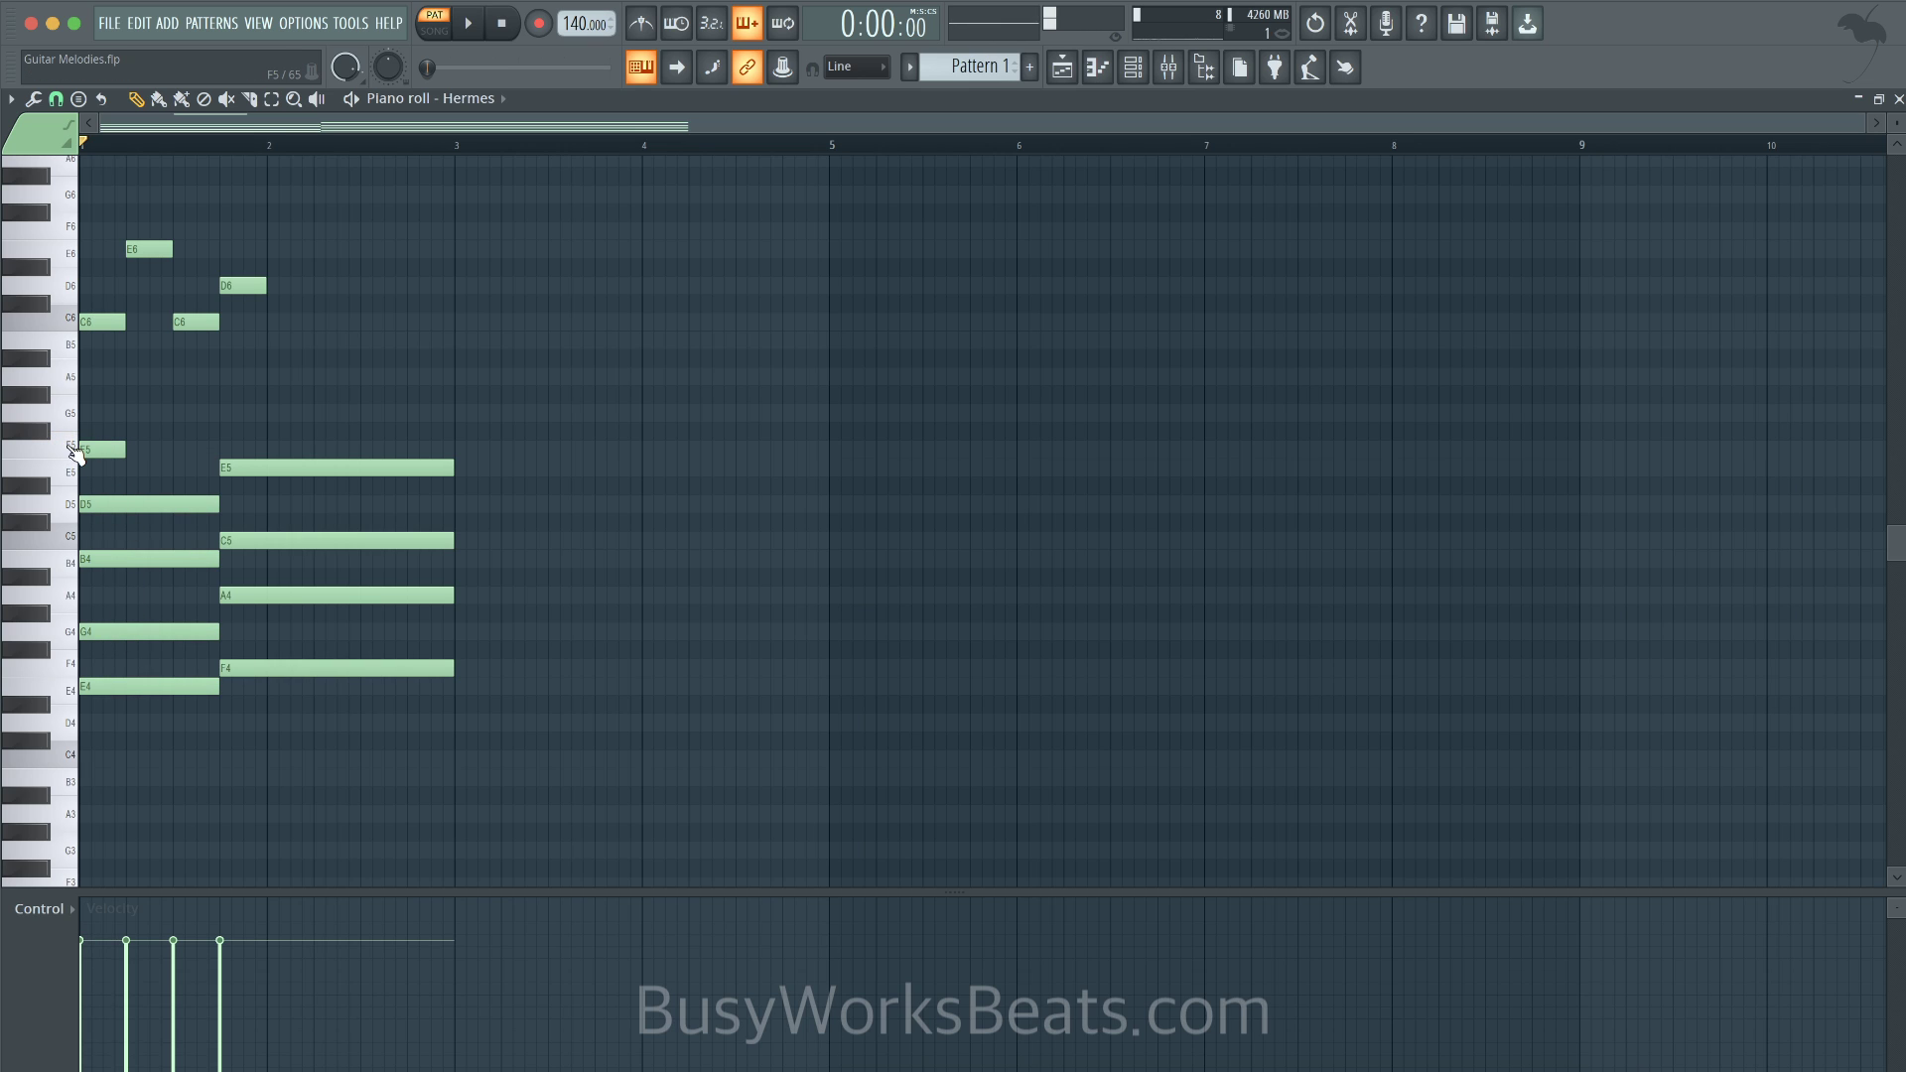
left_click(90, 380)
left_click_drag(98, 322, 99, 650)
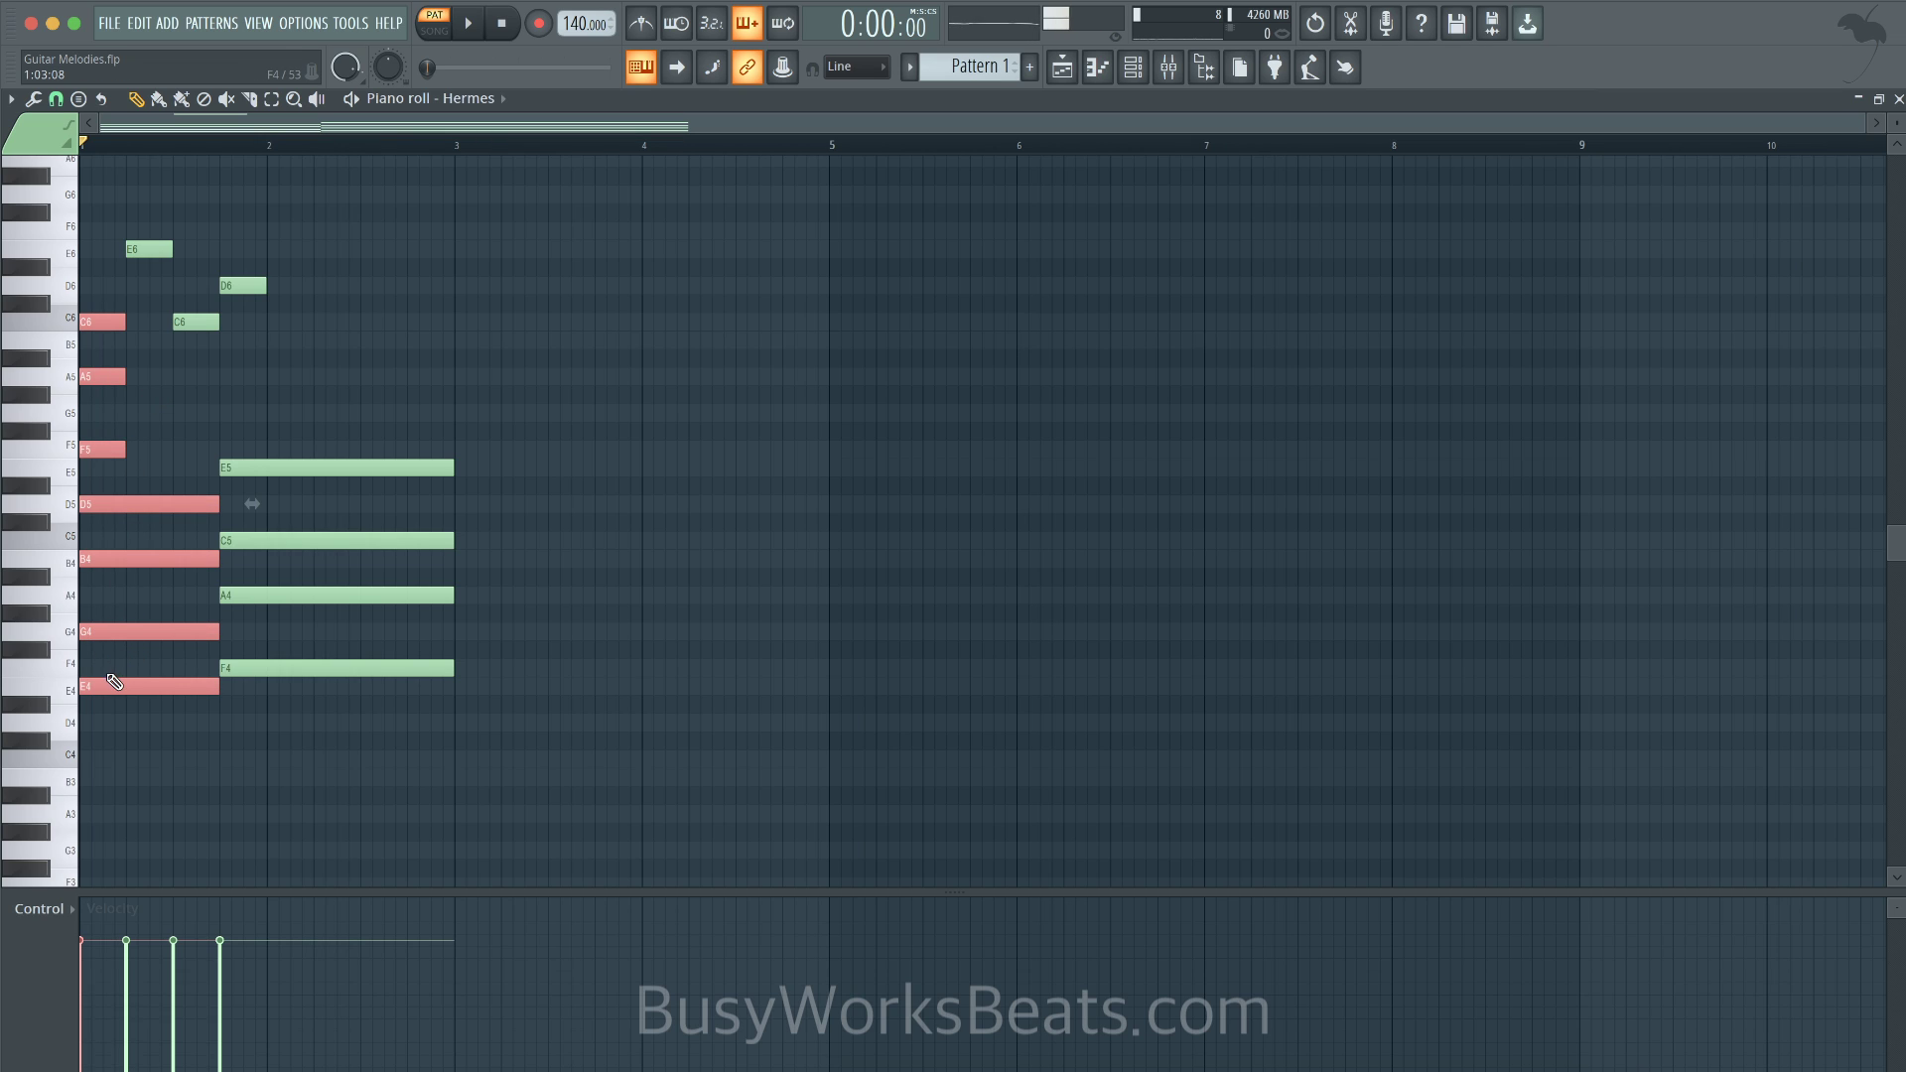
left_click(111, 474)
left_click(104, 322)
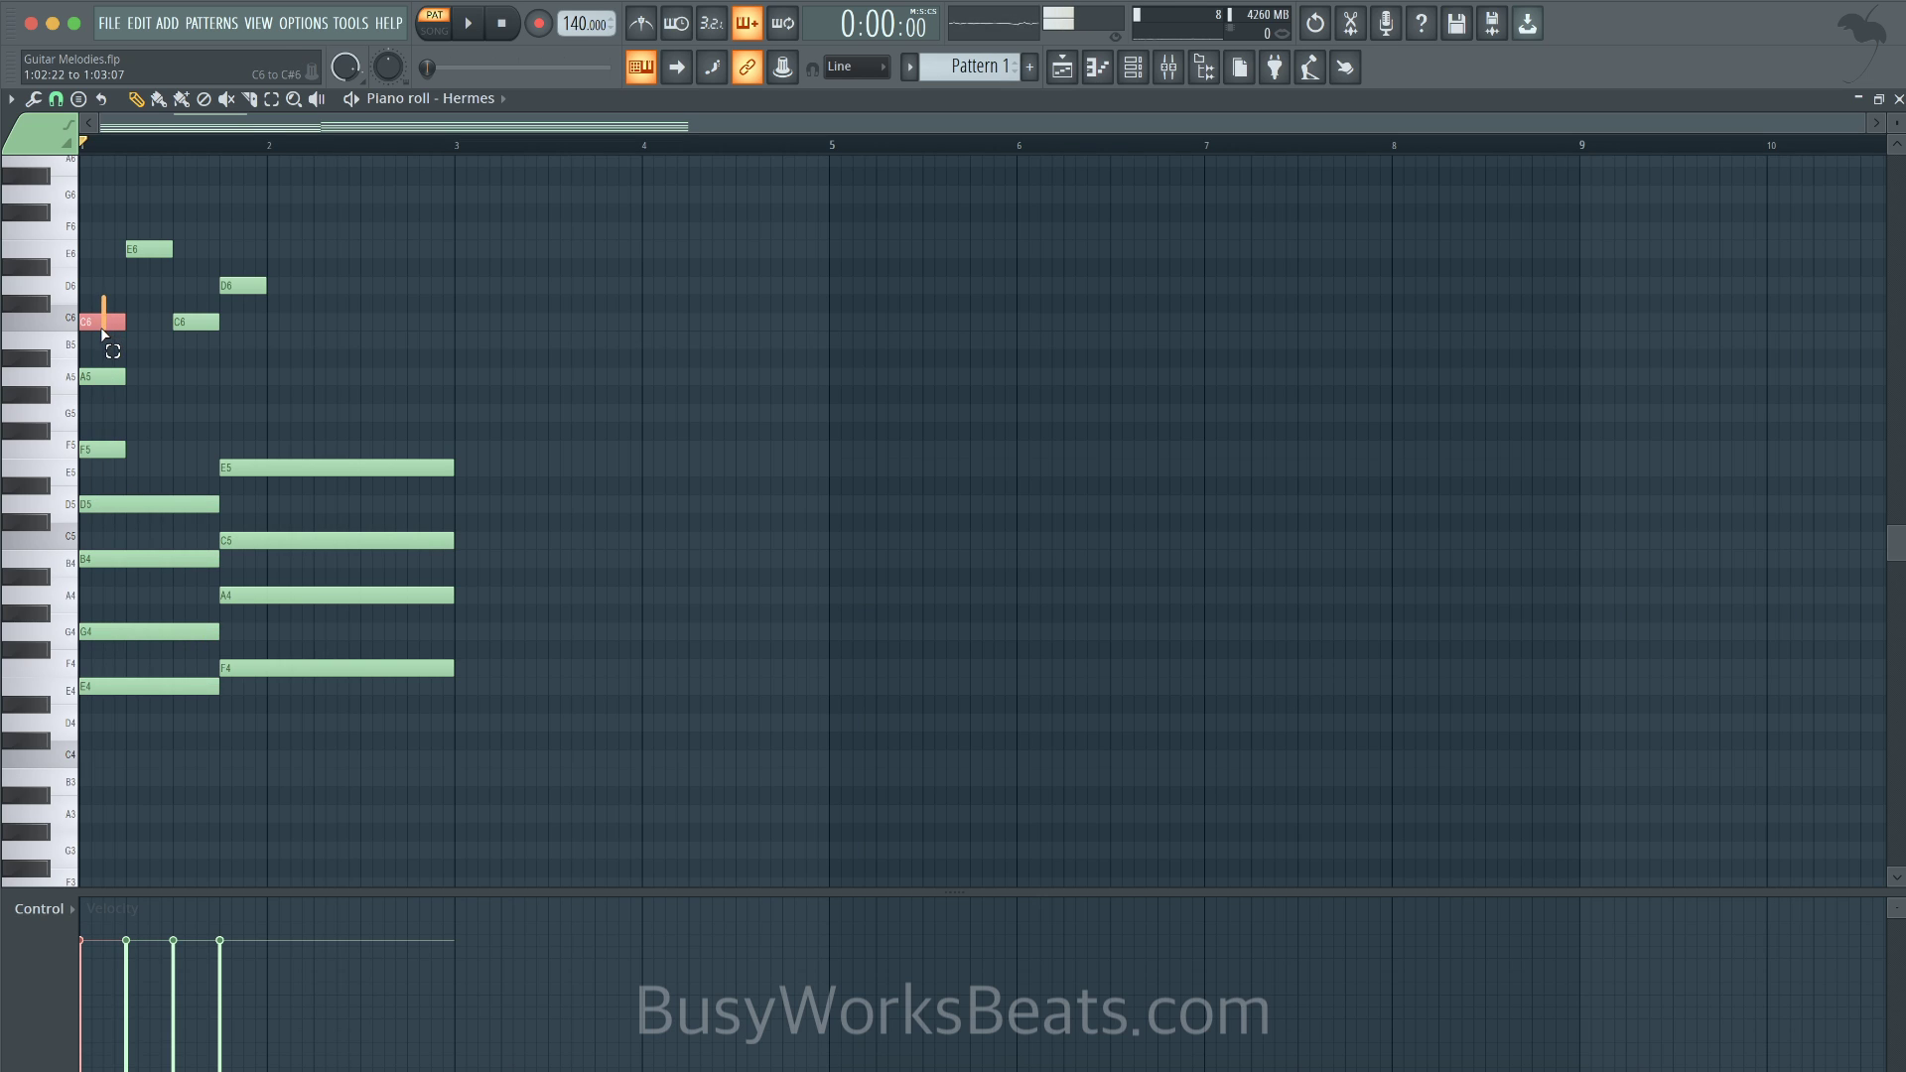
- Delete the F5 and A5 notes at the start of bar 1, lower the C6 above them an octave, and remove it too
right_click(103, 450)
right_click(111, 377)
key("ctrl+Down")
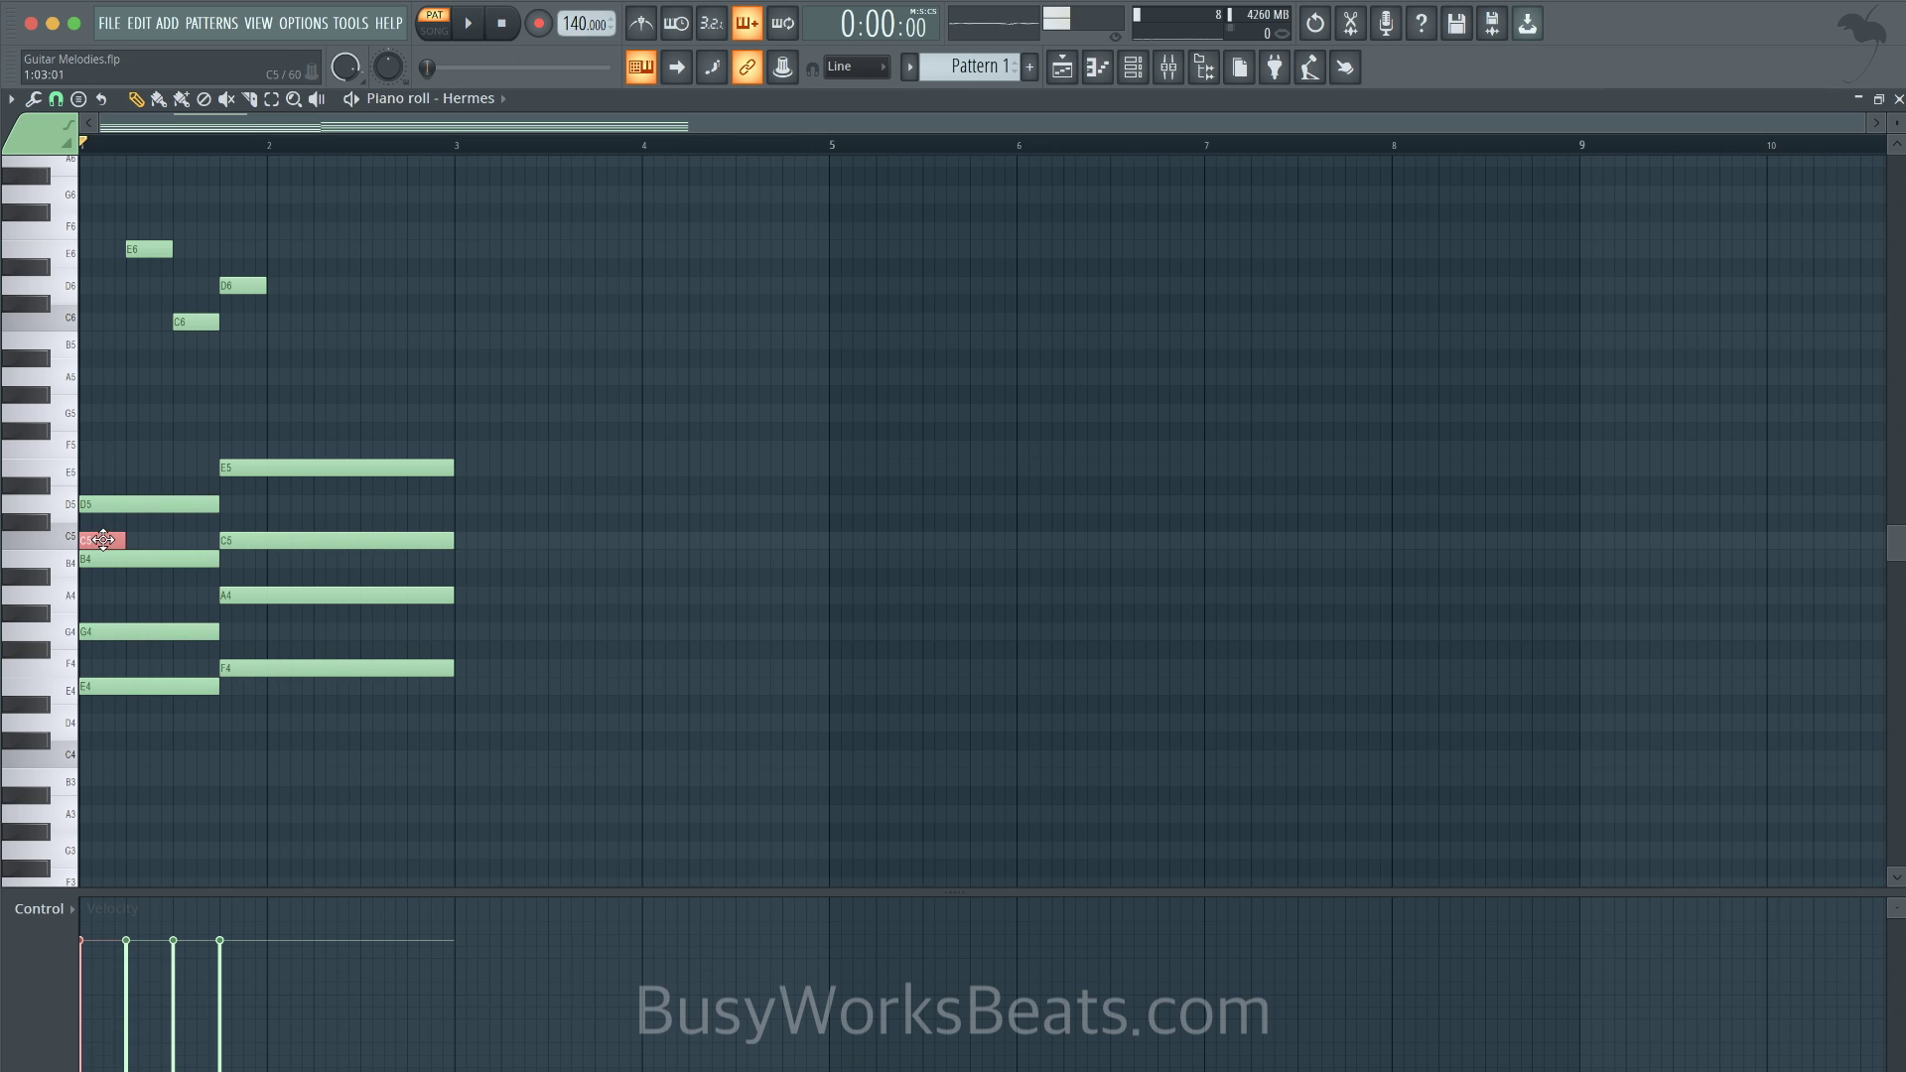
left_click_drag(108, 540, 219, 318)
right_click(220, 318)
- Play the pattern and compare the E6, C6 and D6 melody notes with the first chord's notes
key("space")
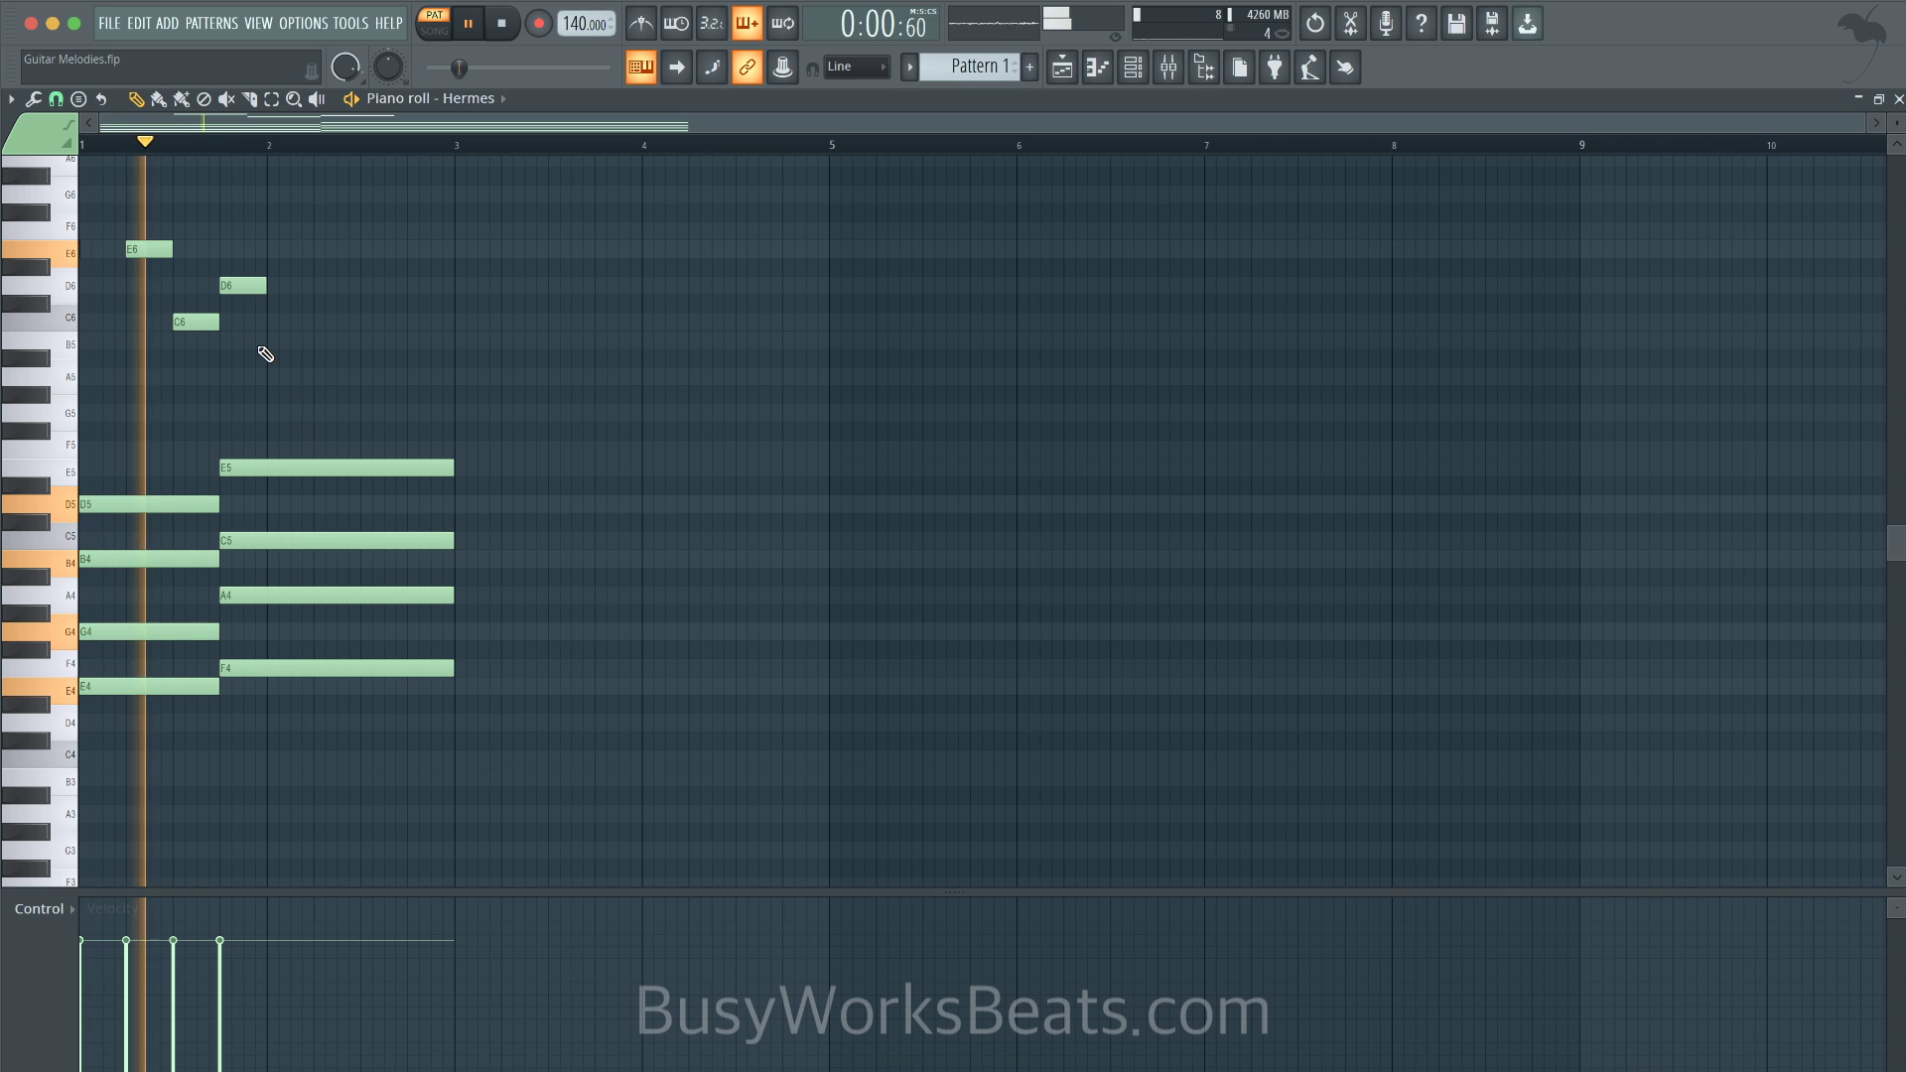
key("space")
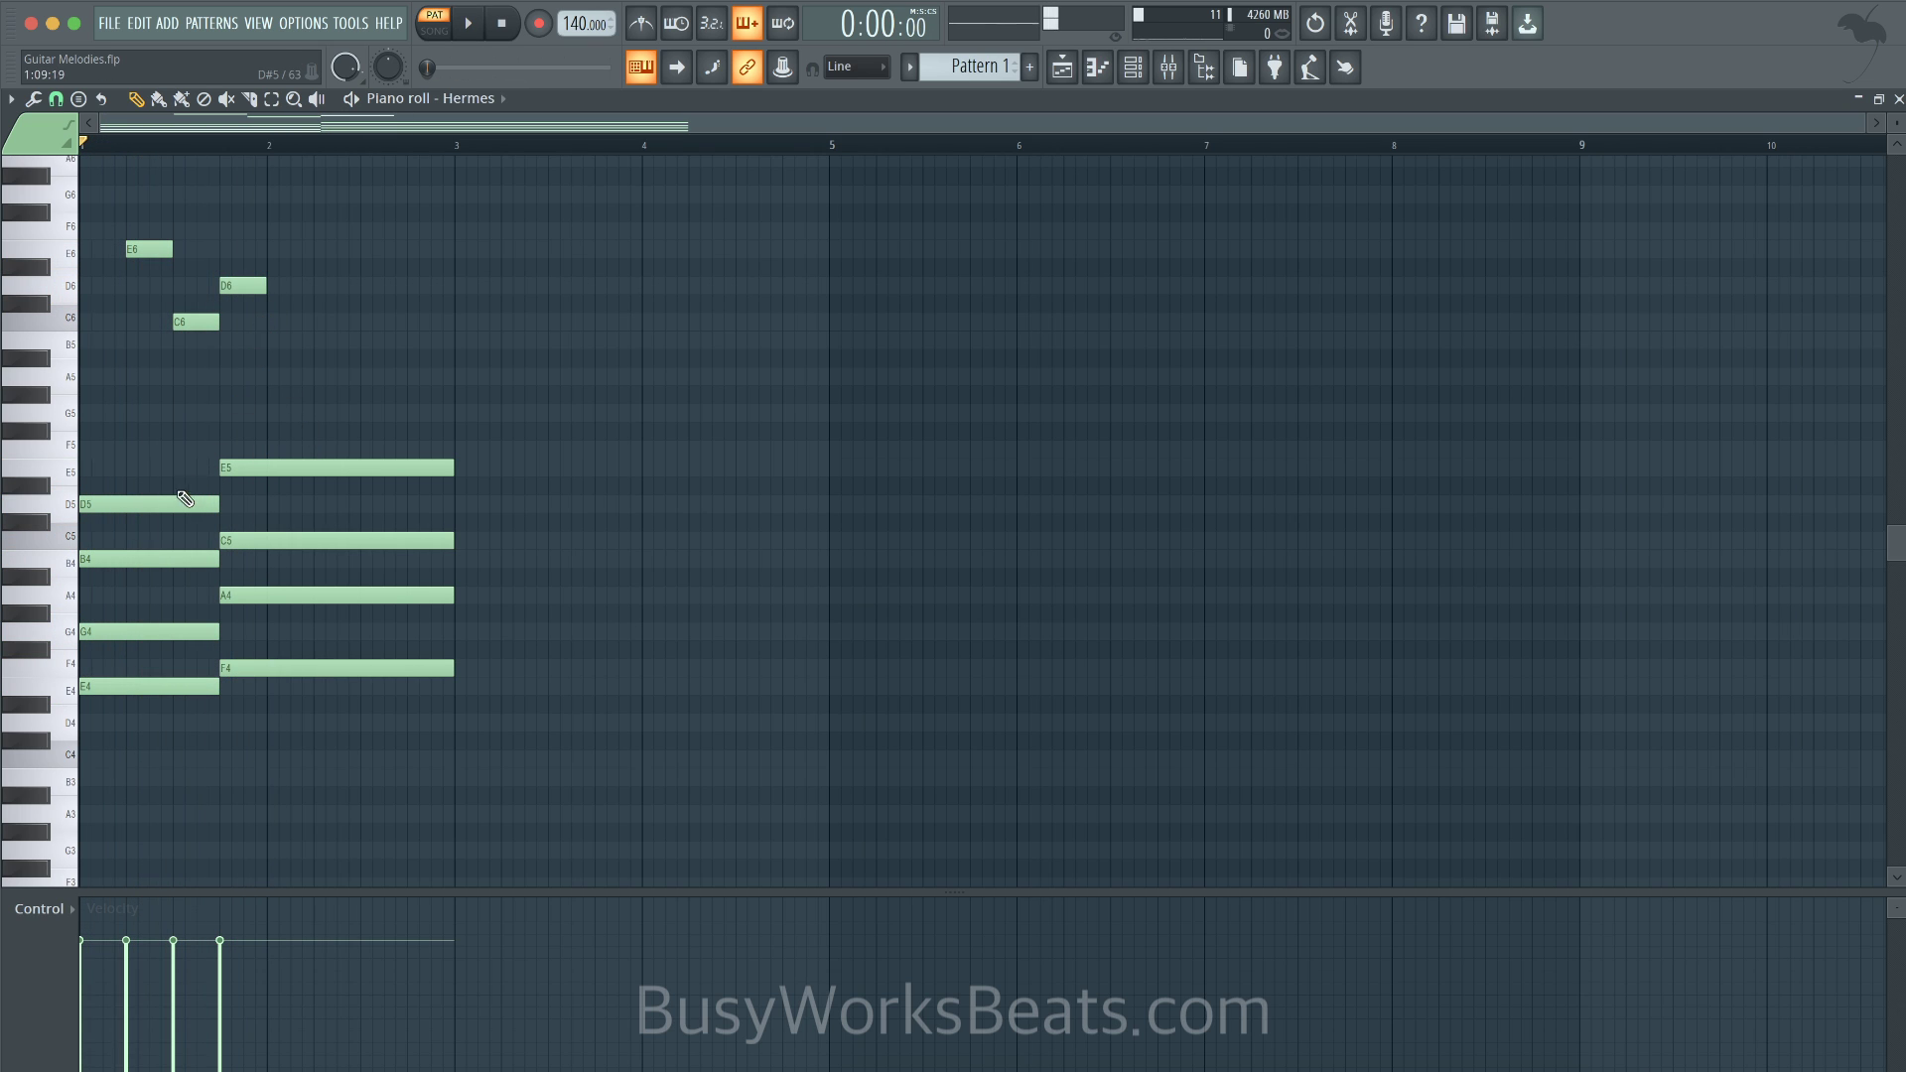
left_click(174, 504, "ctrl")
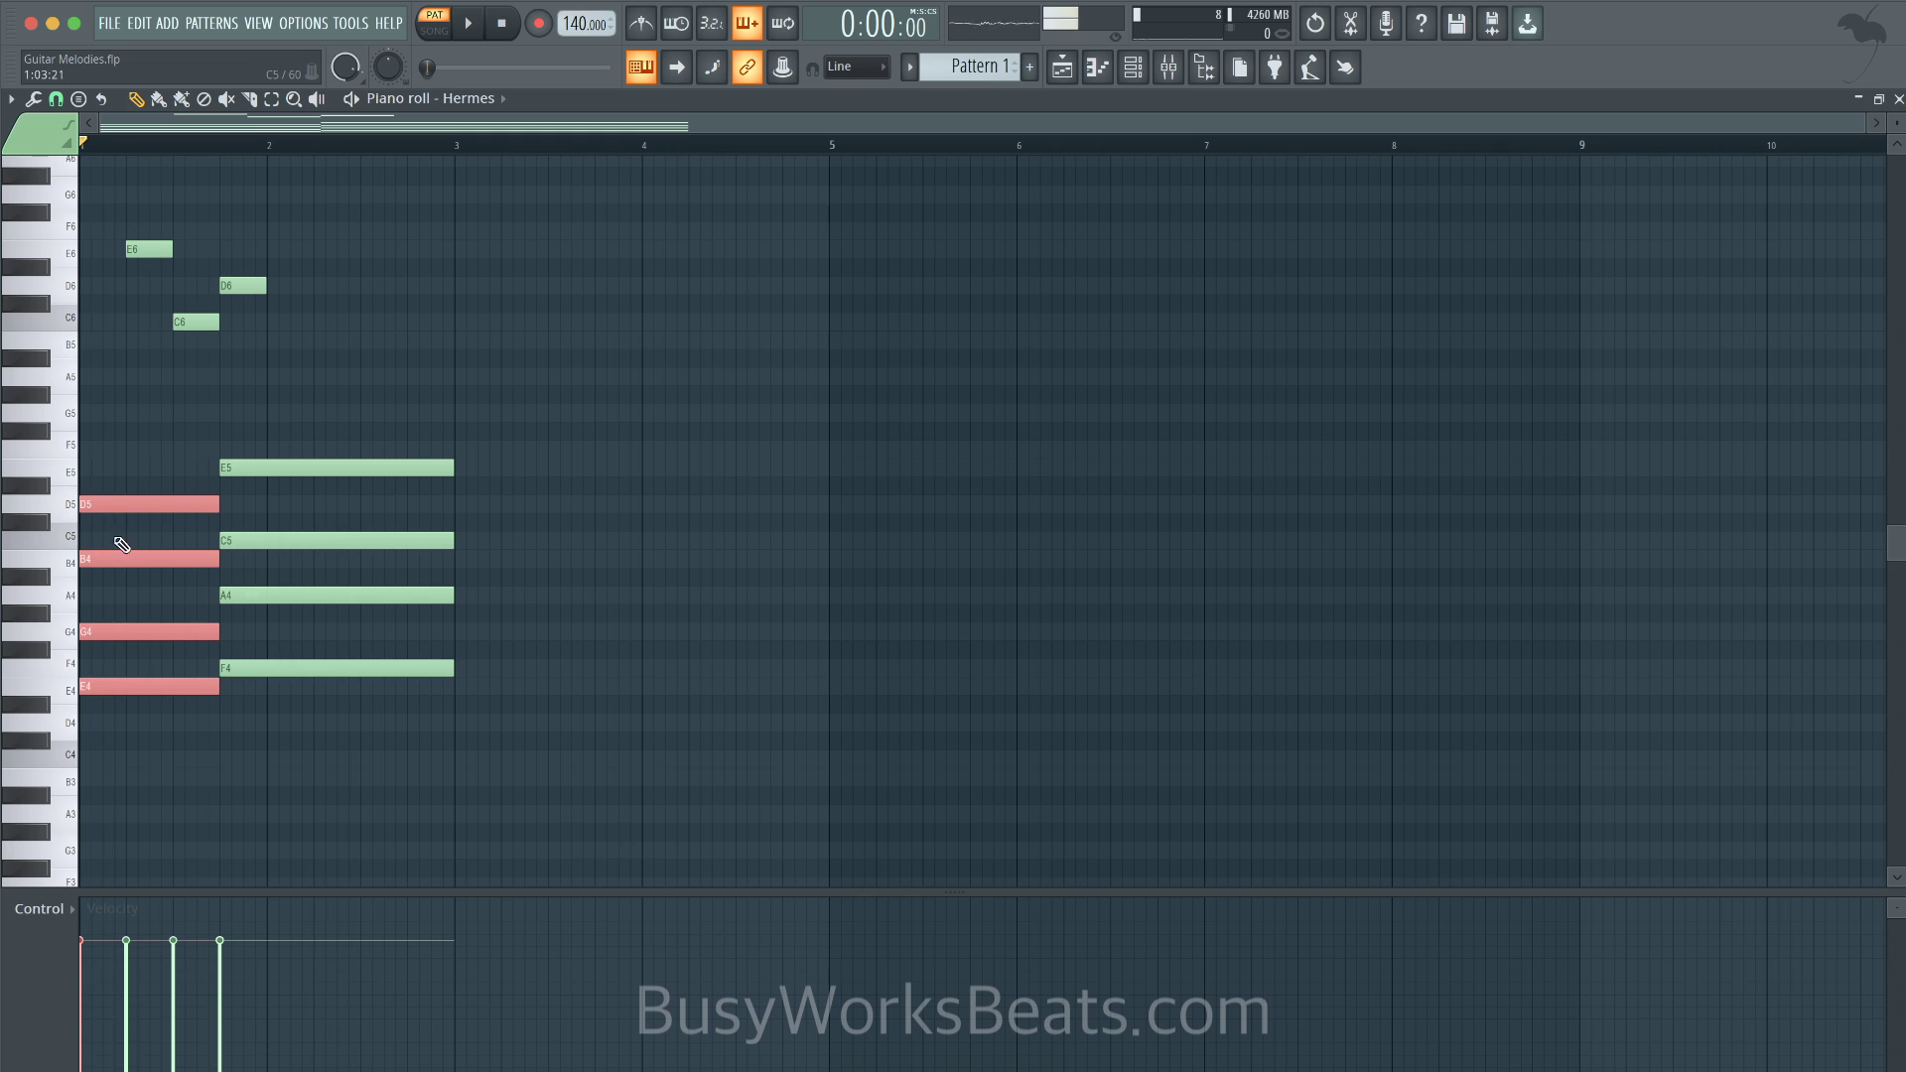
left_click(188, 323)
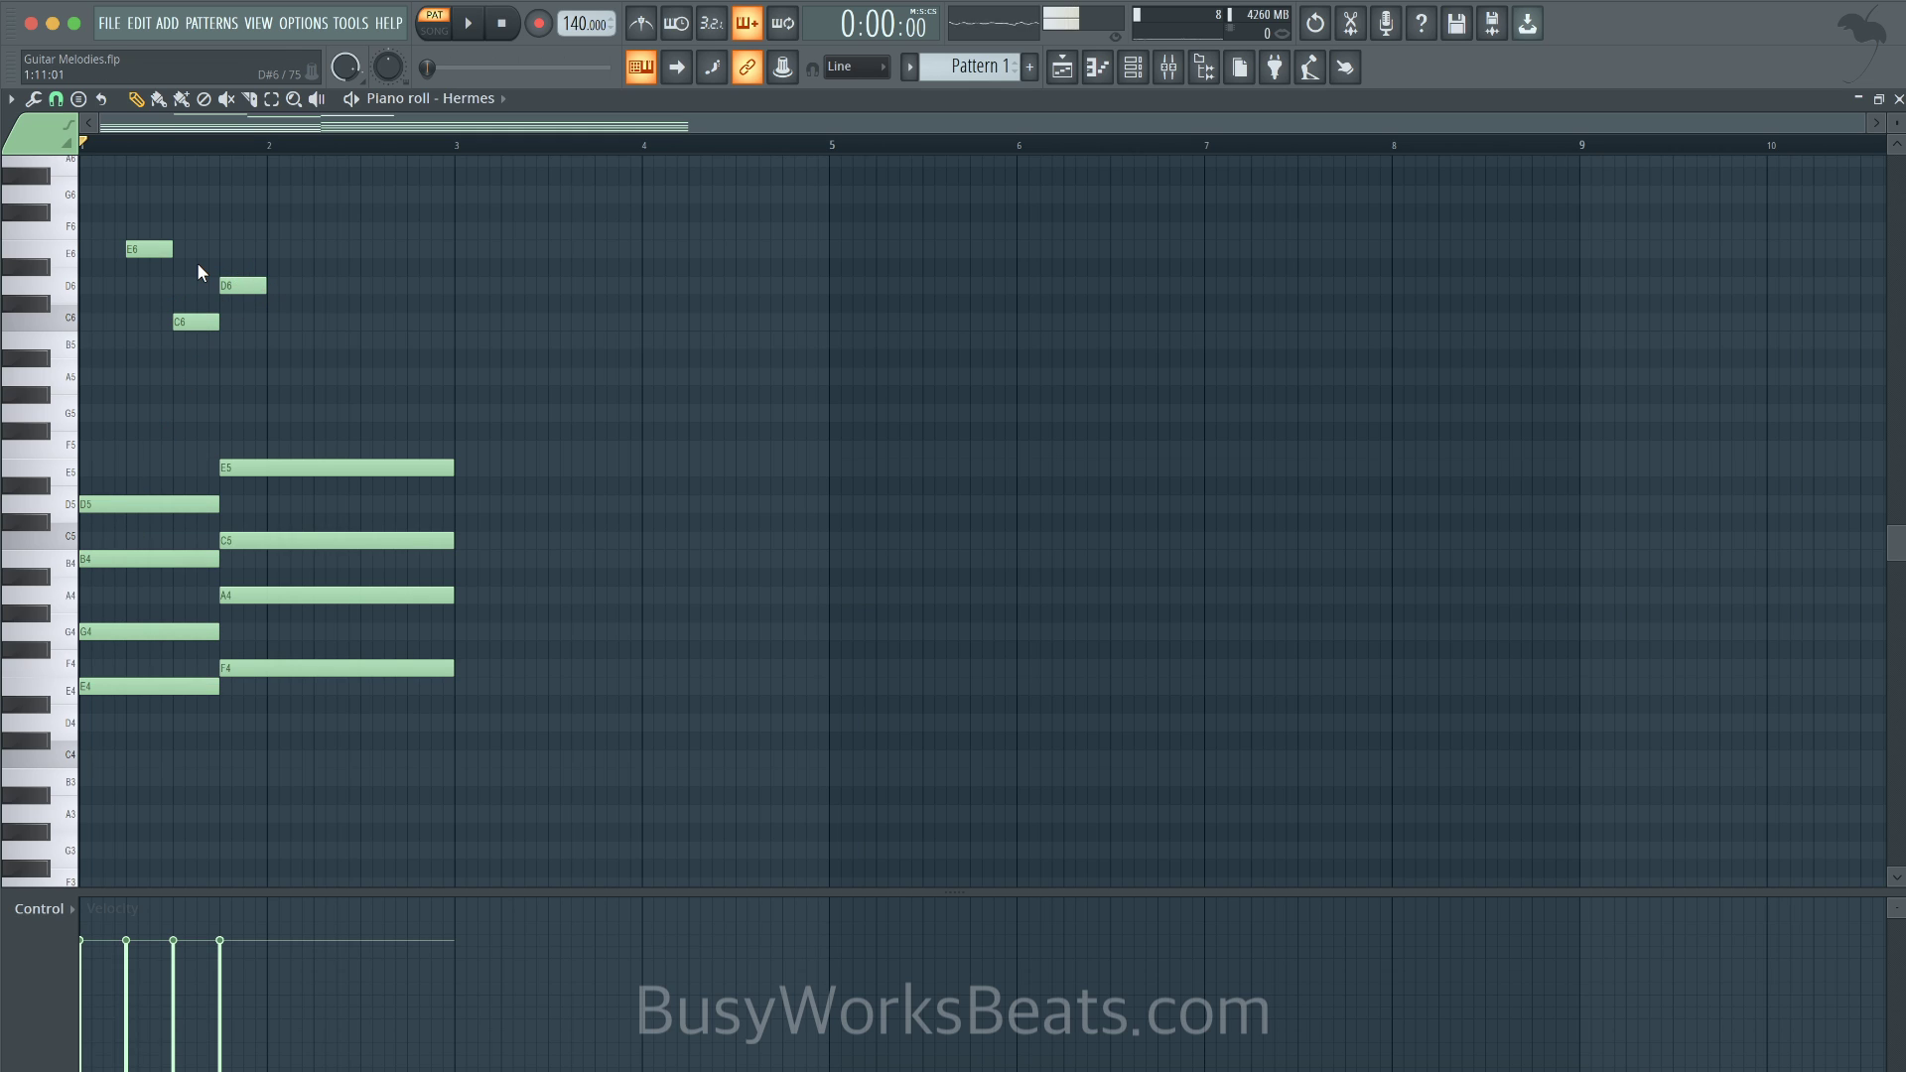
left_click(218, 320)
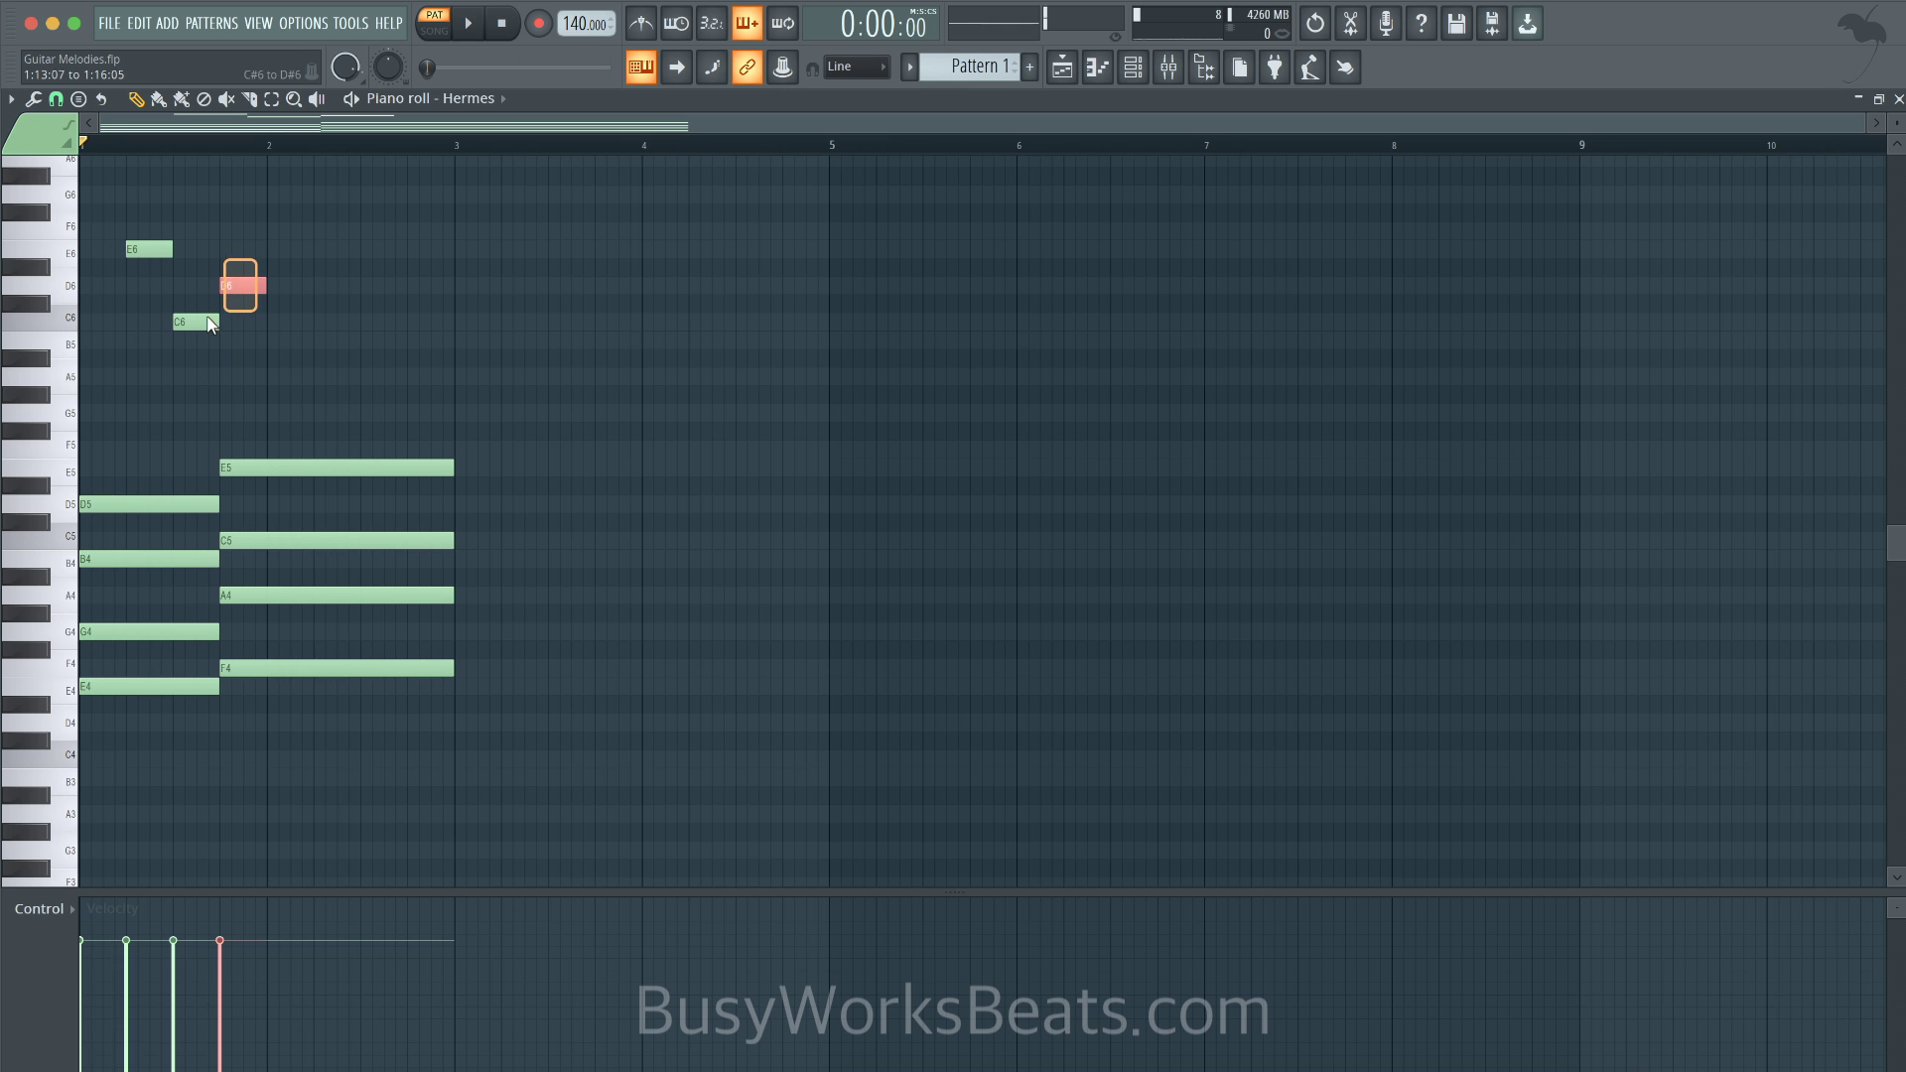
key("space")
key("space")
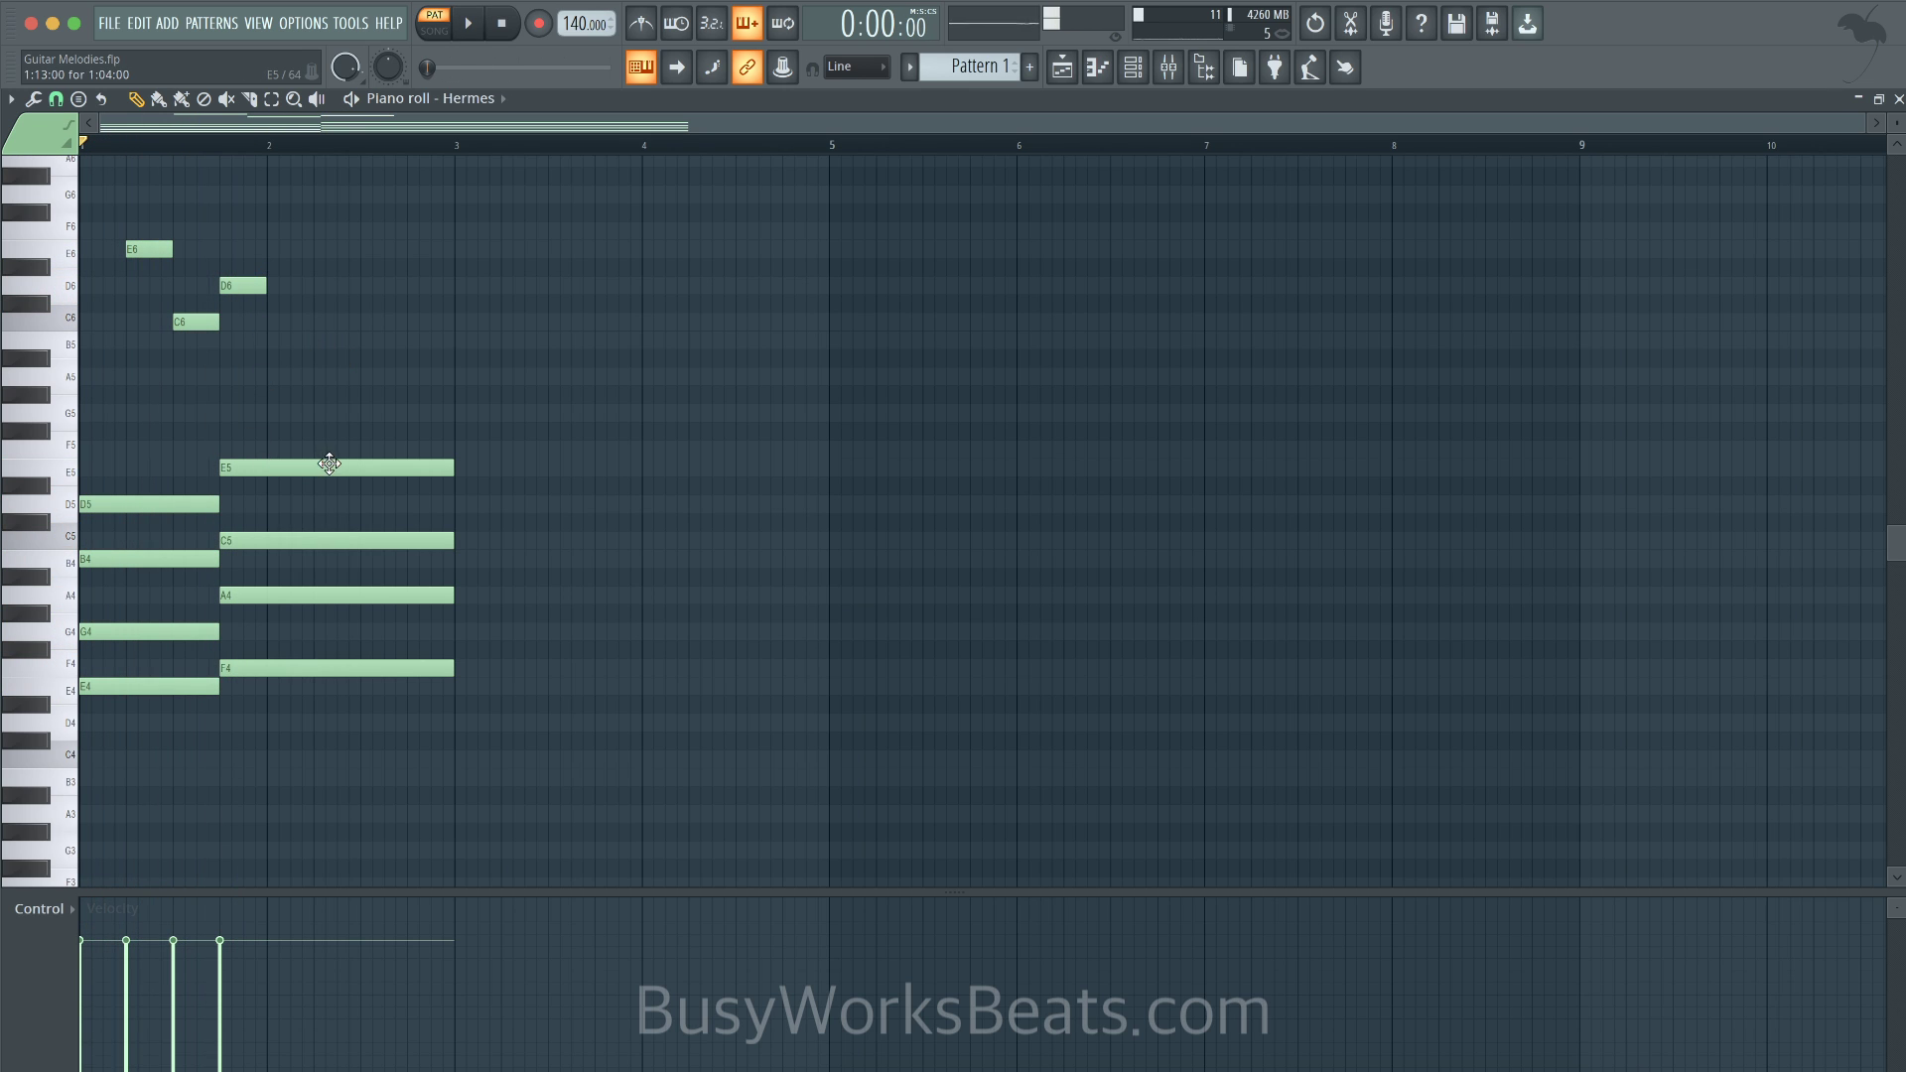
- Add four-step G5 and B5 notes under D6 at the start of the F major 7th chord and select the whole stack
left_click_drag(259, 695, 238, 459)
left_click(258, 449, "super")
left_click_drag(291, 720, 246, 452)
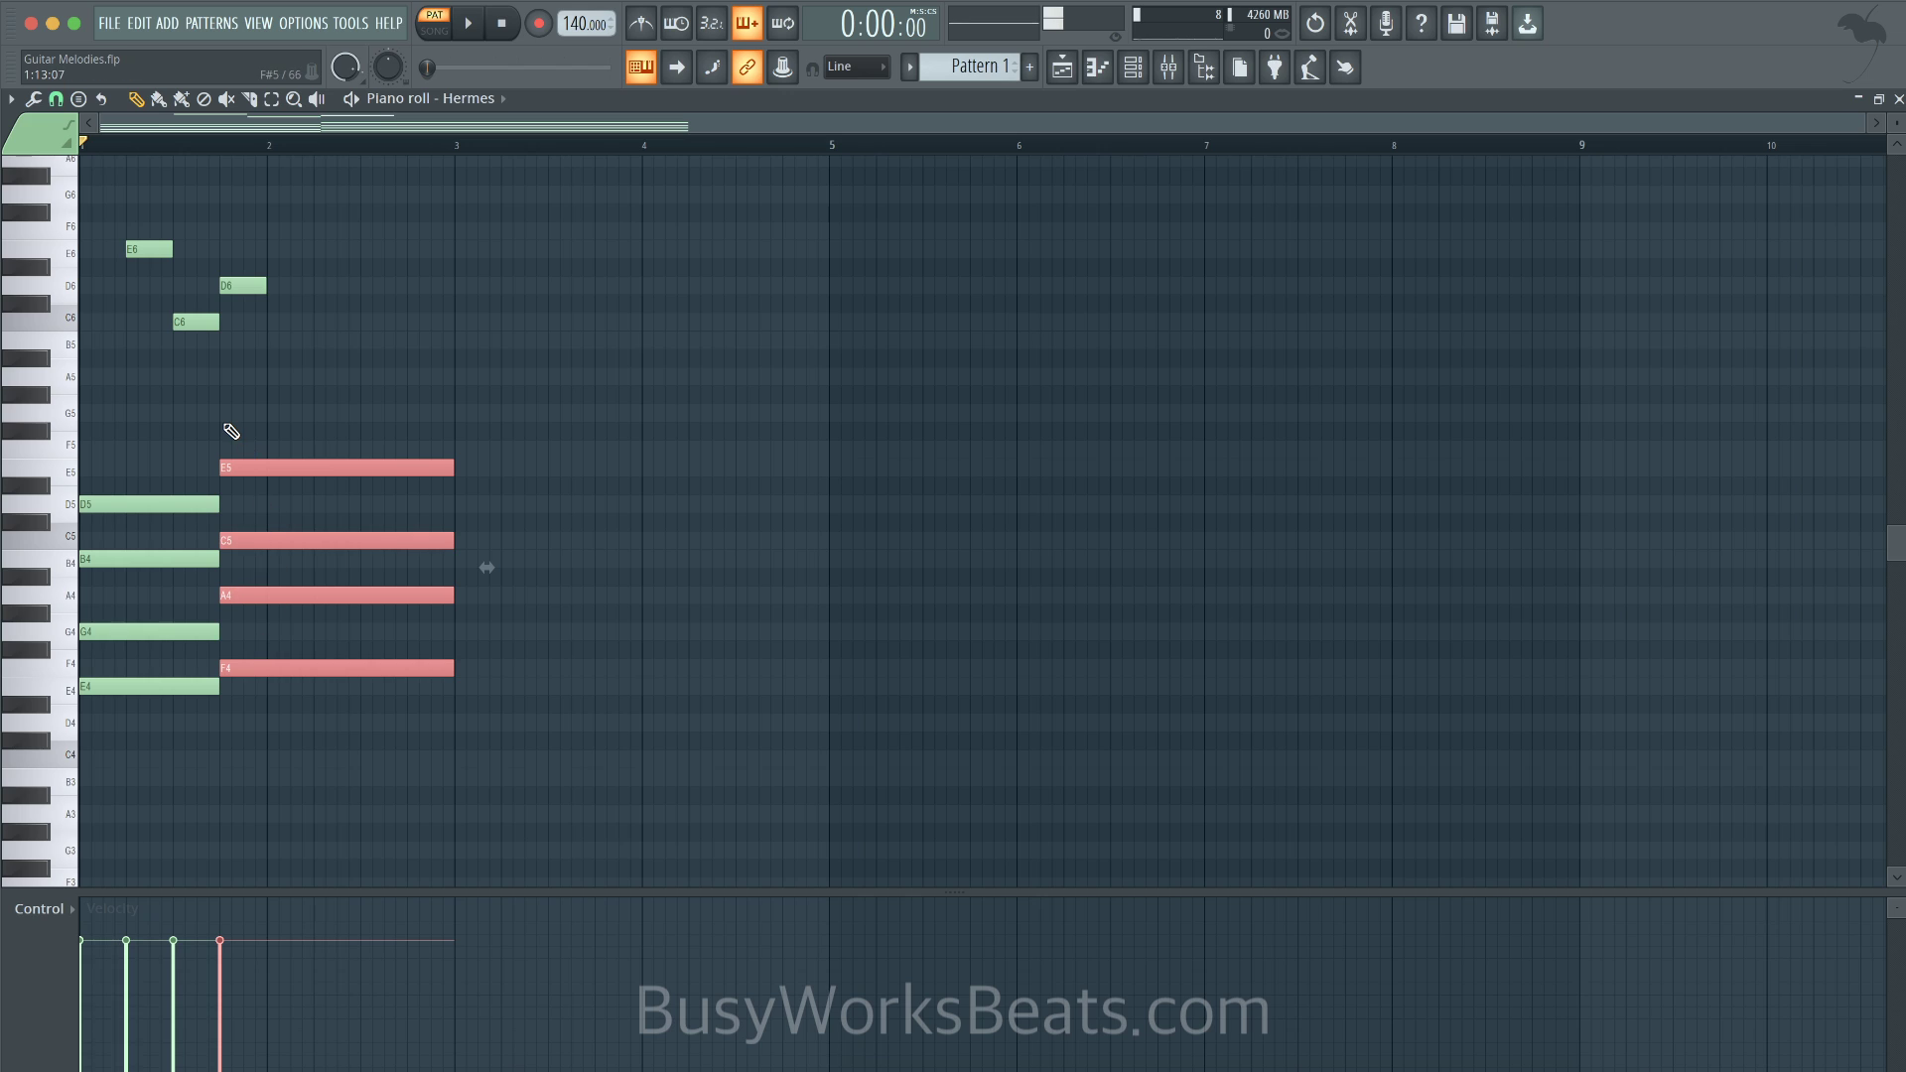
left_click(227, 414)
left_click(228, 341)
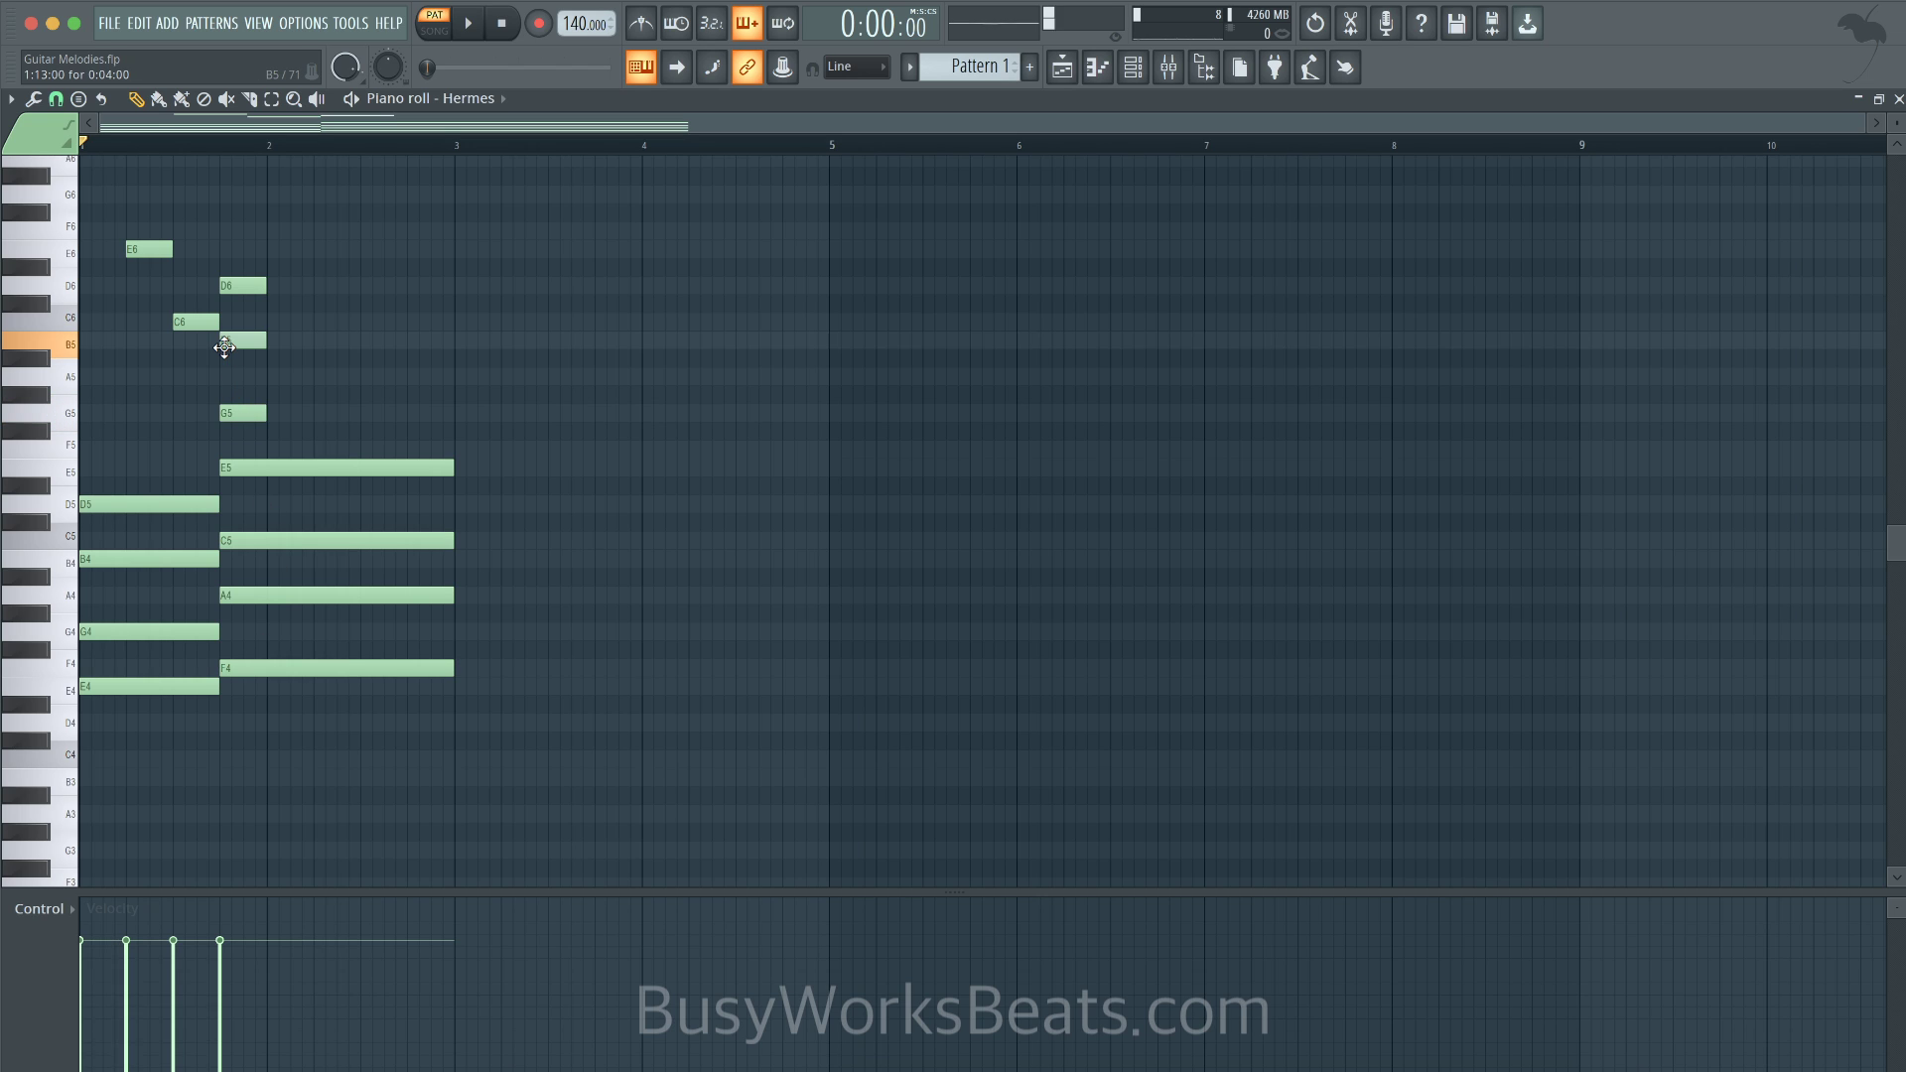
left_click_drag(239, 279, 298, 711)
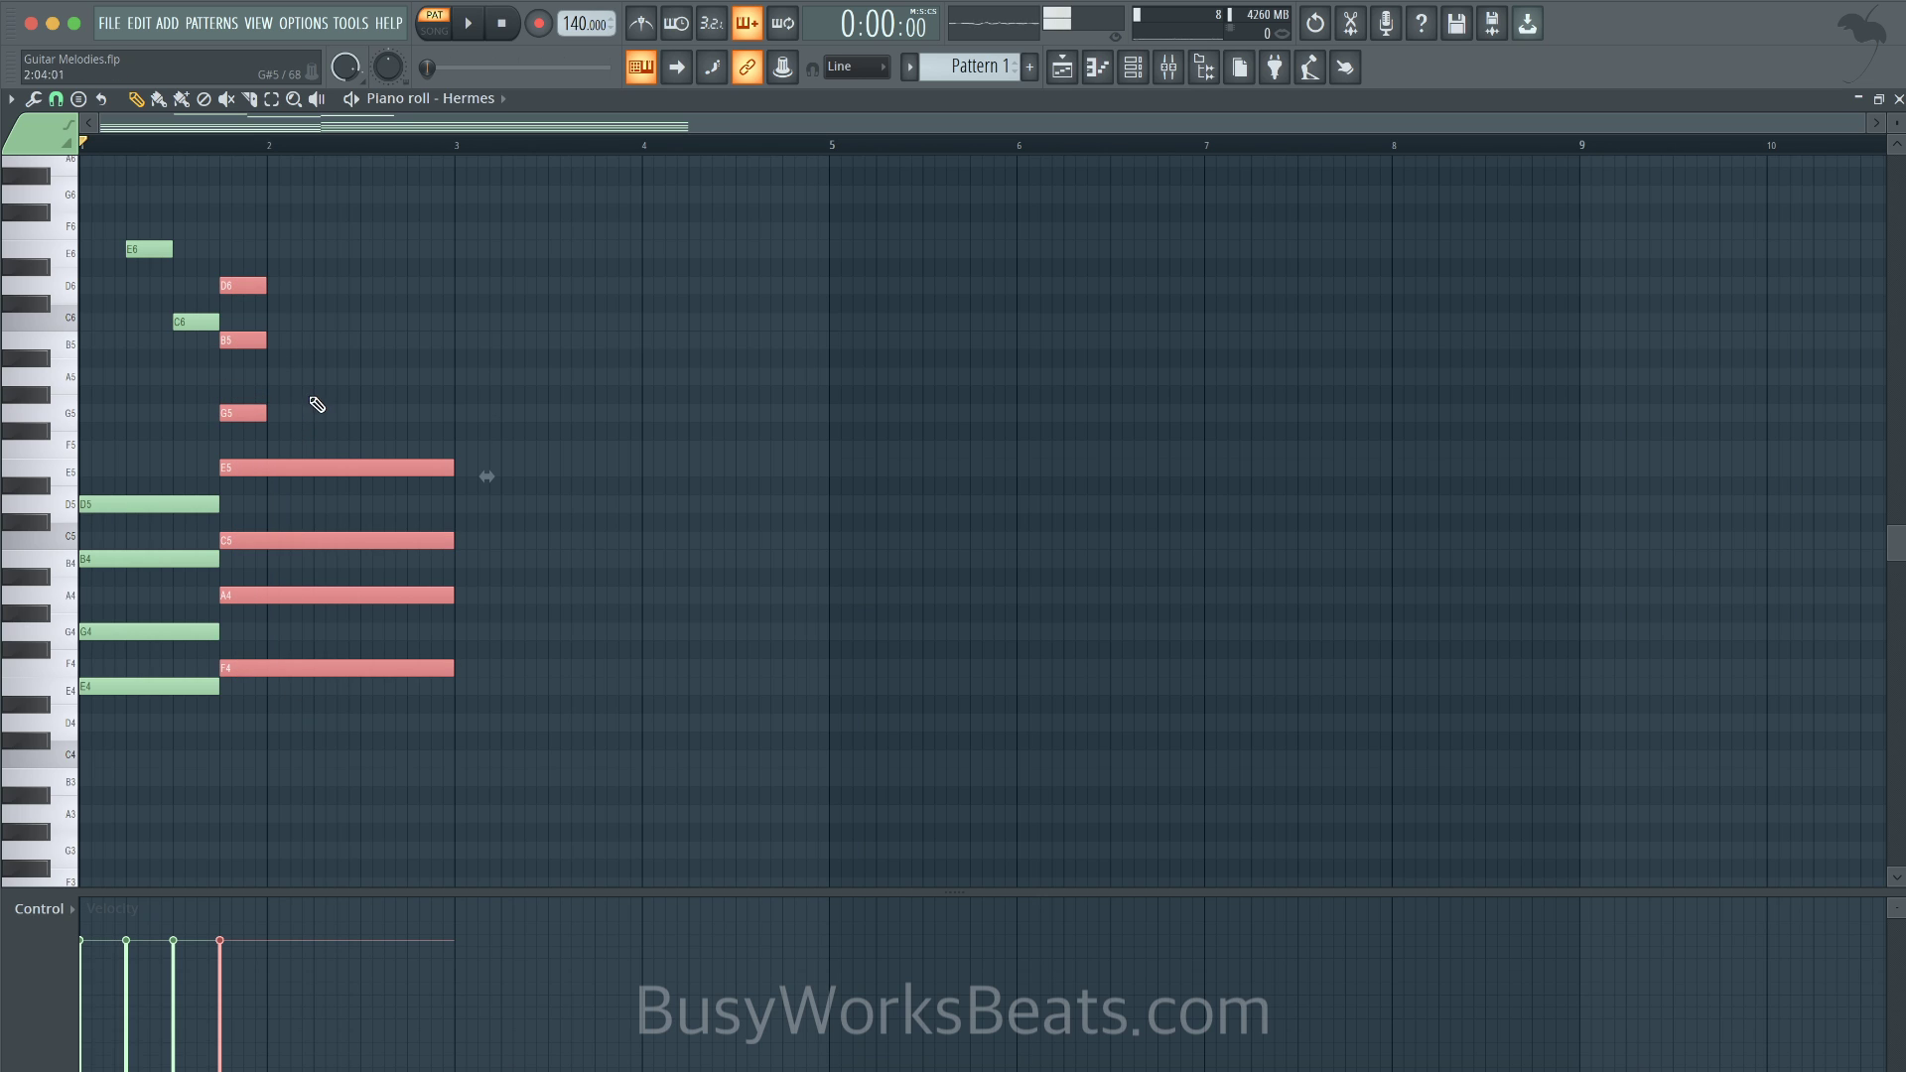
- Remove the stray D#6 note and the B5 and G5 notes beneath D6, keeping only the D6 melody note
left_click(264, 268)
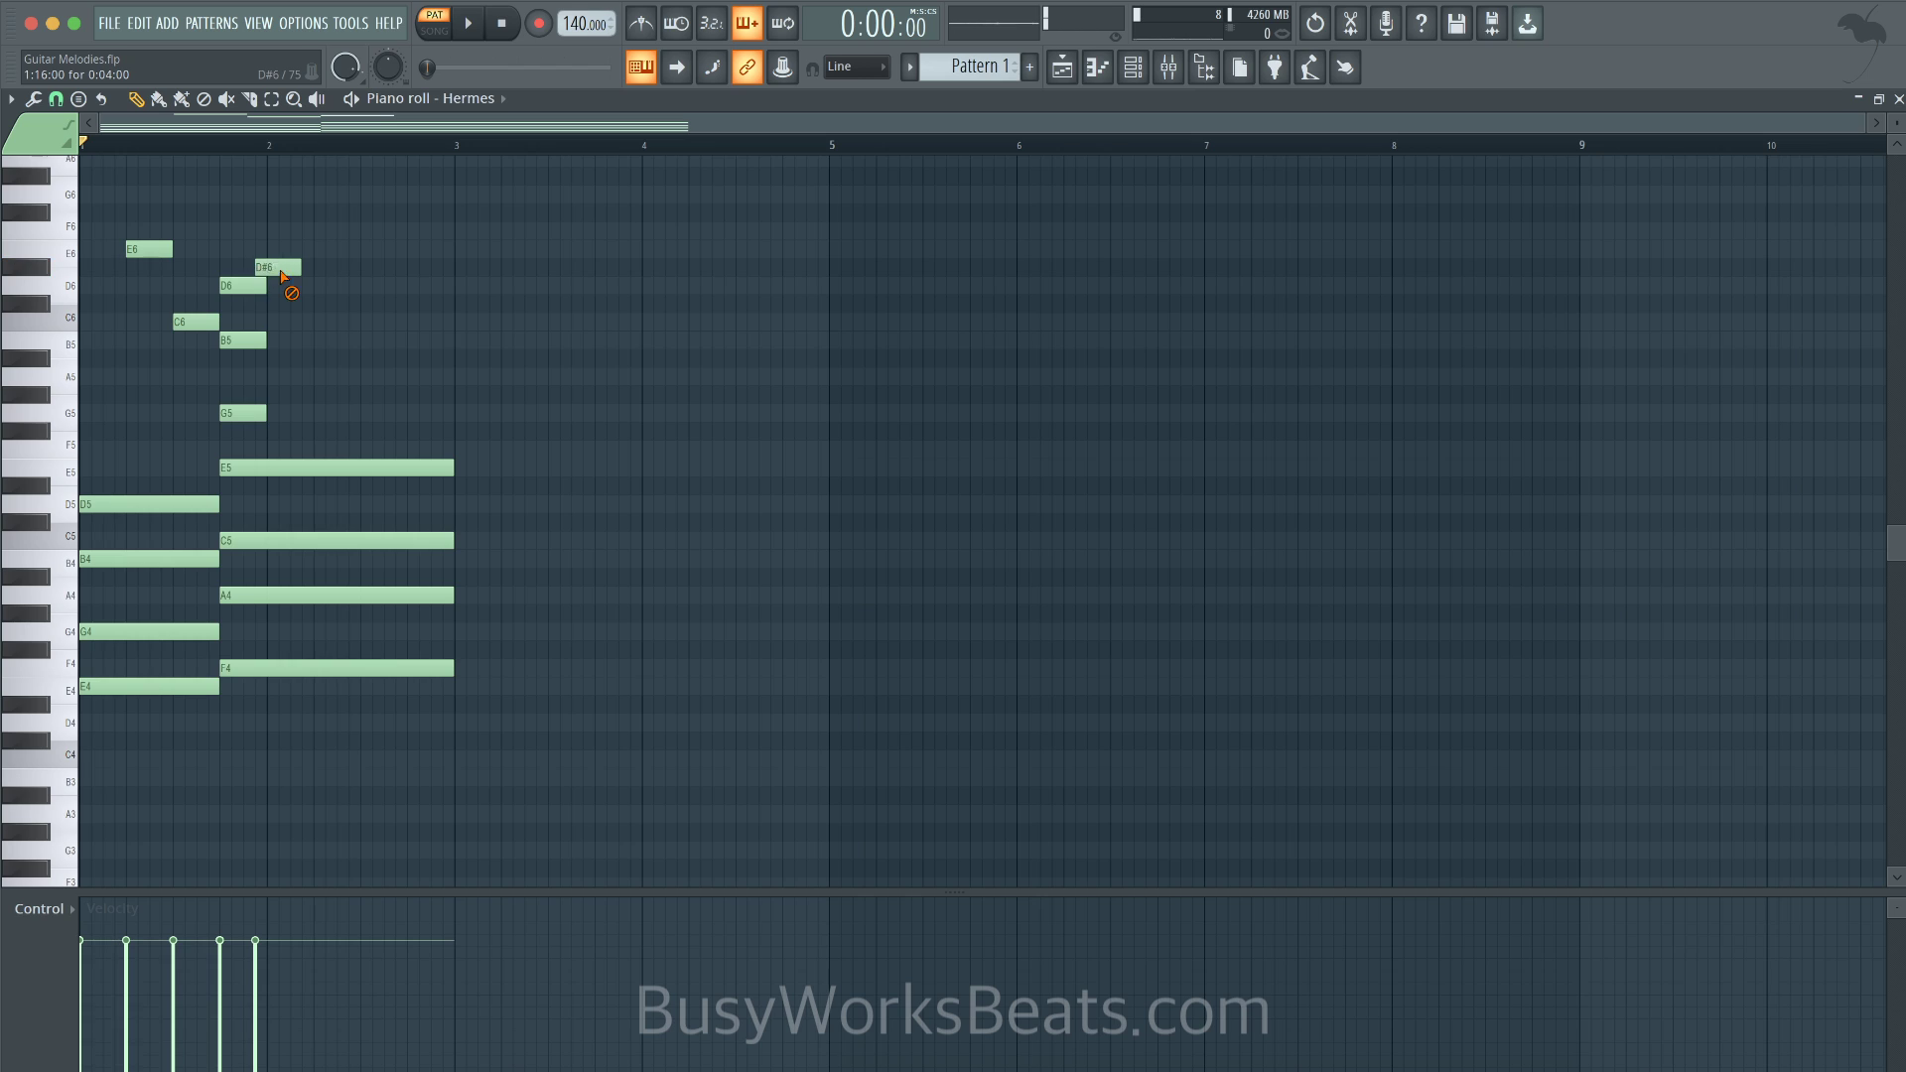
right_click(282, 273)
left_click_drag(266, 285, 277, 335)
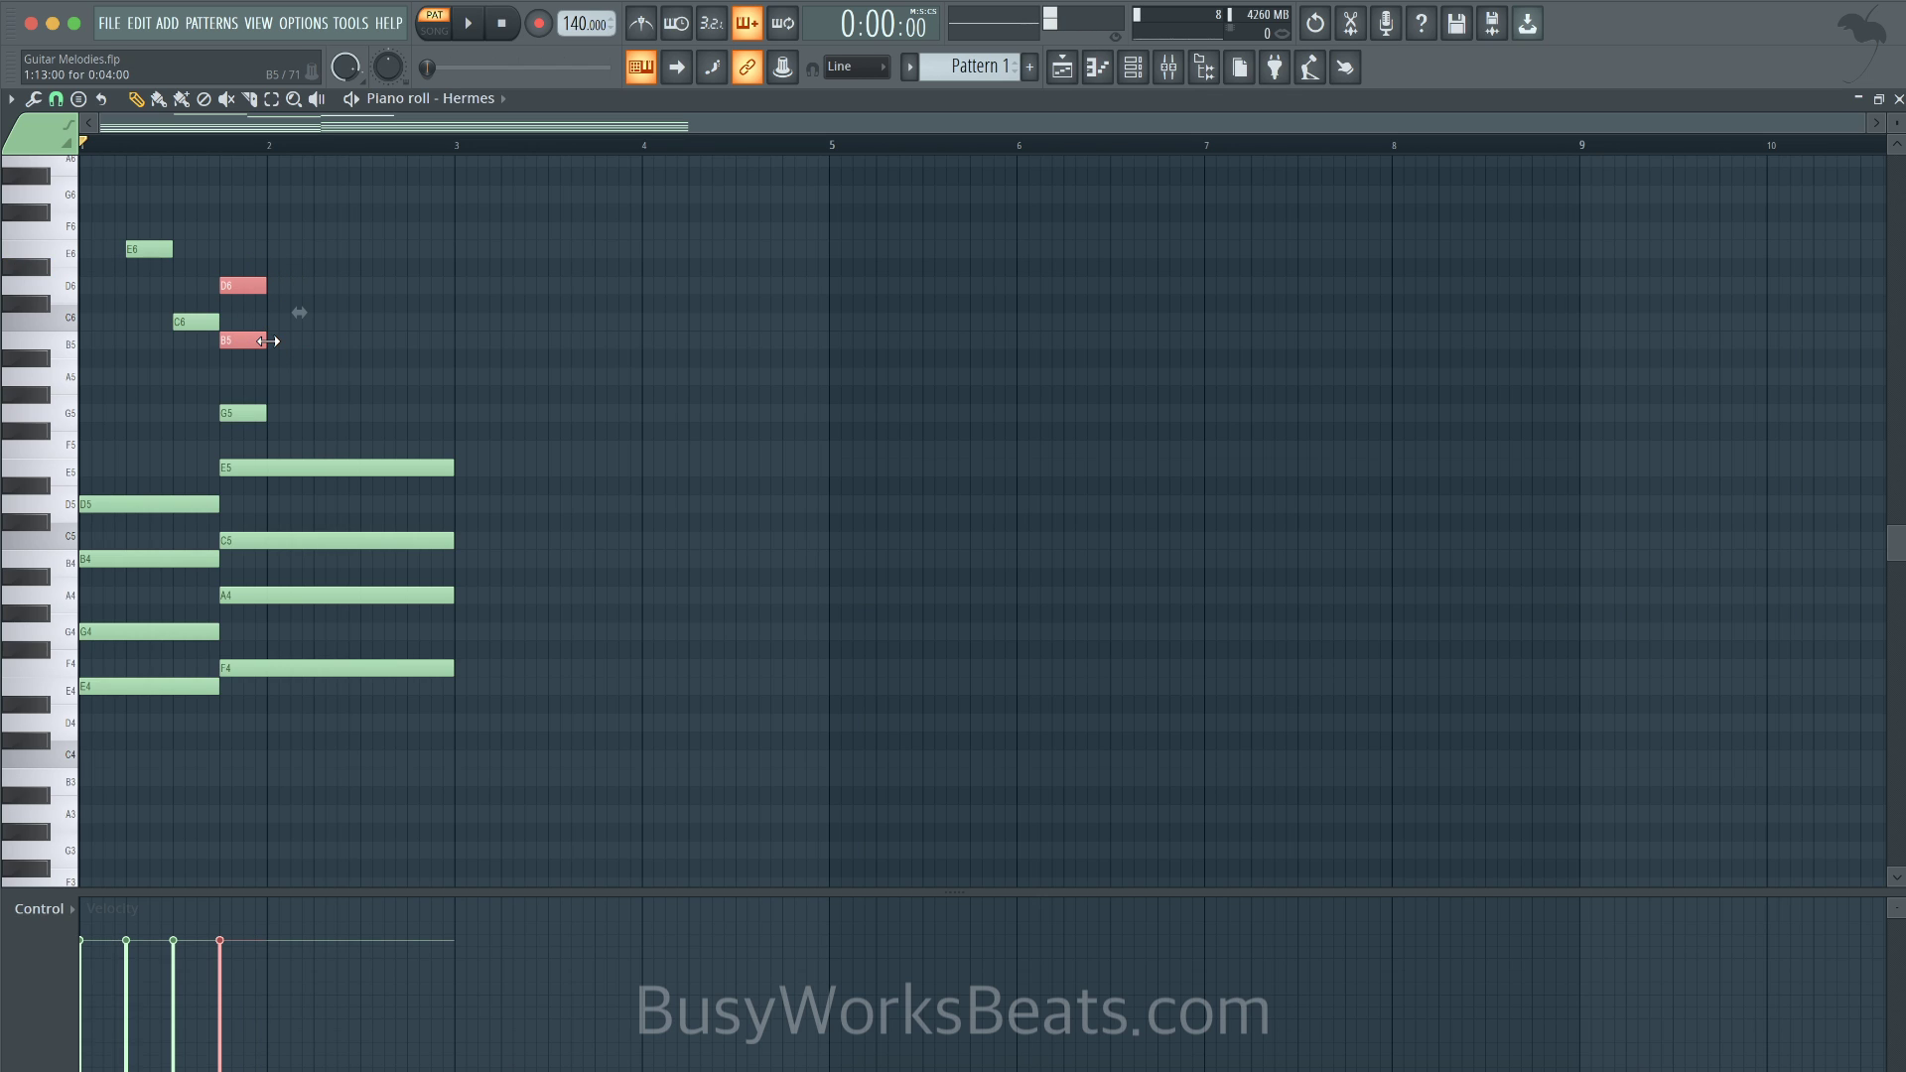
left_click(255, 284)
left_click_drag(255, 284, 261, 324)
right_click(242, 341)
right_click(242, 413)
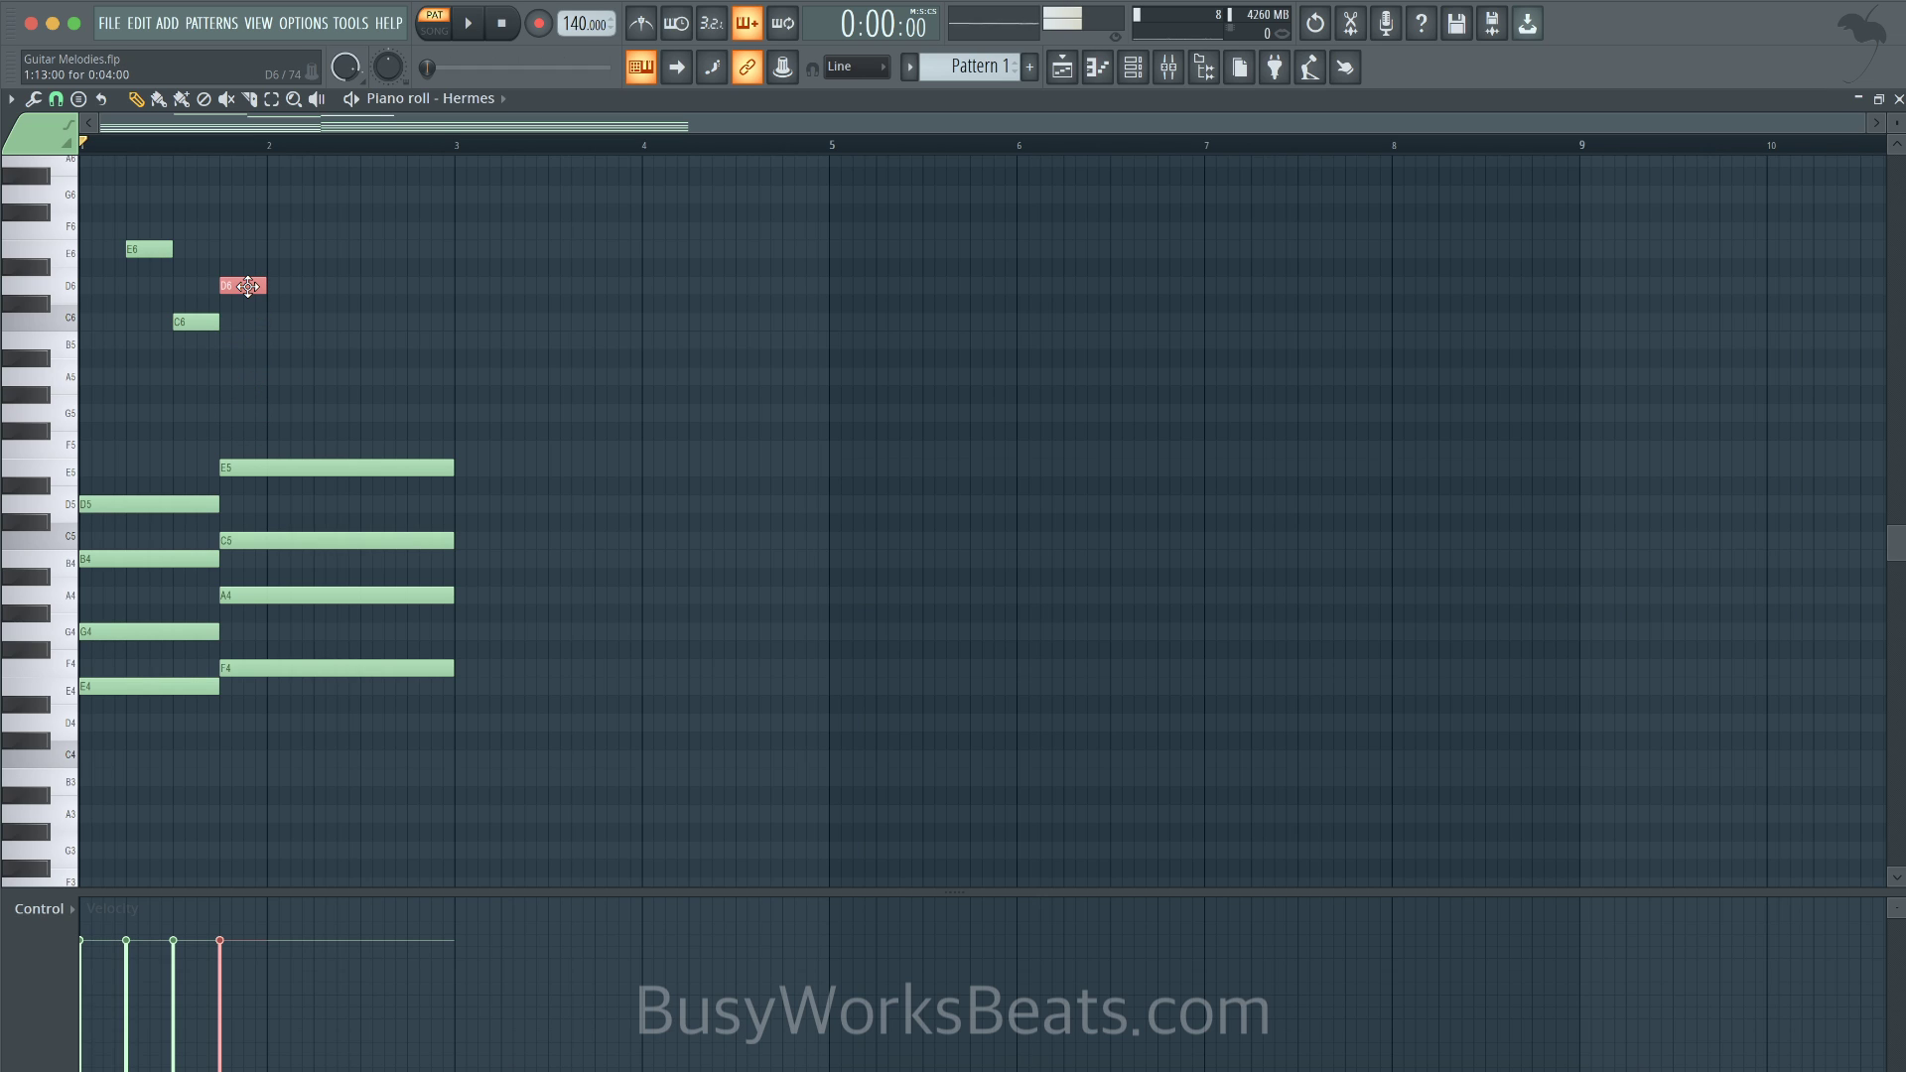
key("ctrl+Down")
key("ctrl+Up")
mouse_move(248, 286)
left_mouse_down()
mouse_move(268, 689)
mouse_move(195, 566)
mouse_move(189, 404)
mouse_move(221, 279)
mouse_move(254, 282)
mouse_move(230, 306)
left_mouse_up()
left_click(205, 340)
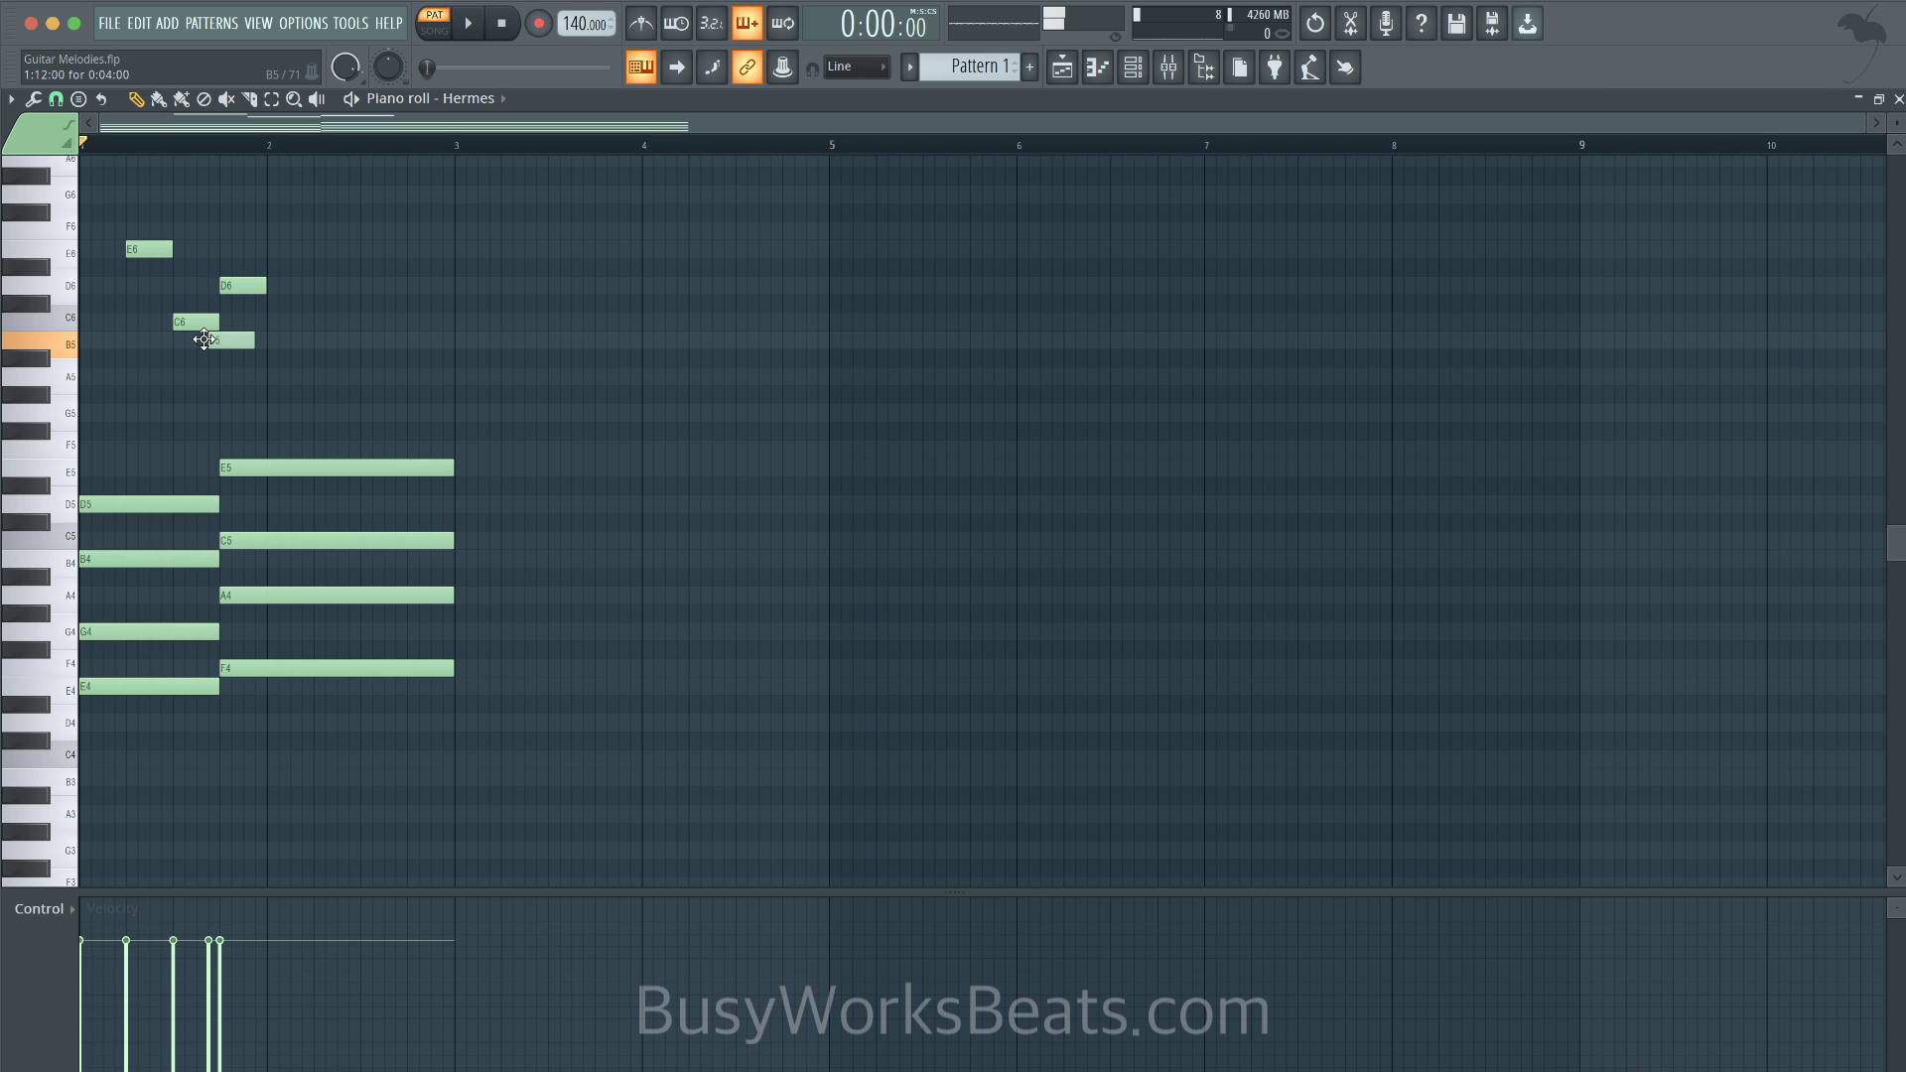
right_click(213, 341)
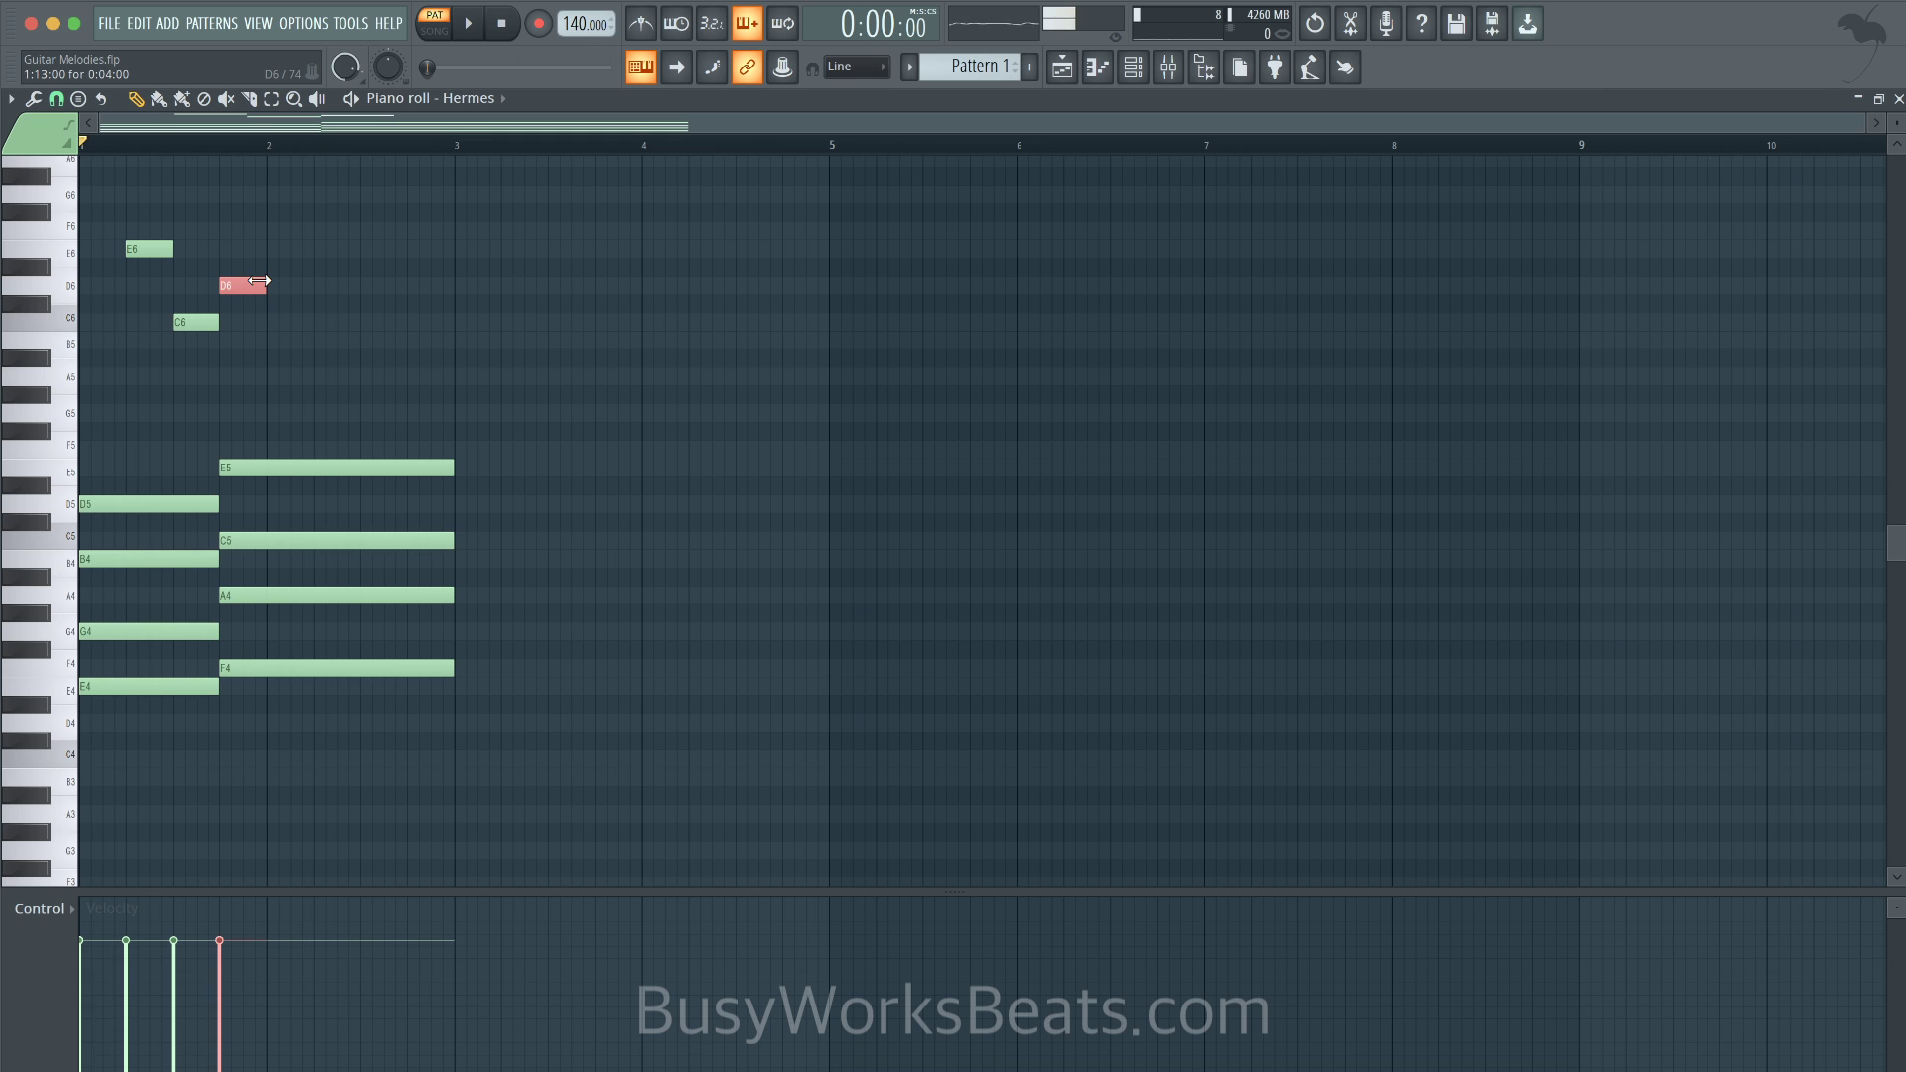
- Add a four-step F6 melody note on the second beat of bar 2 and play the pattern
key("space")
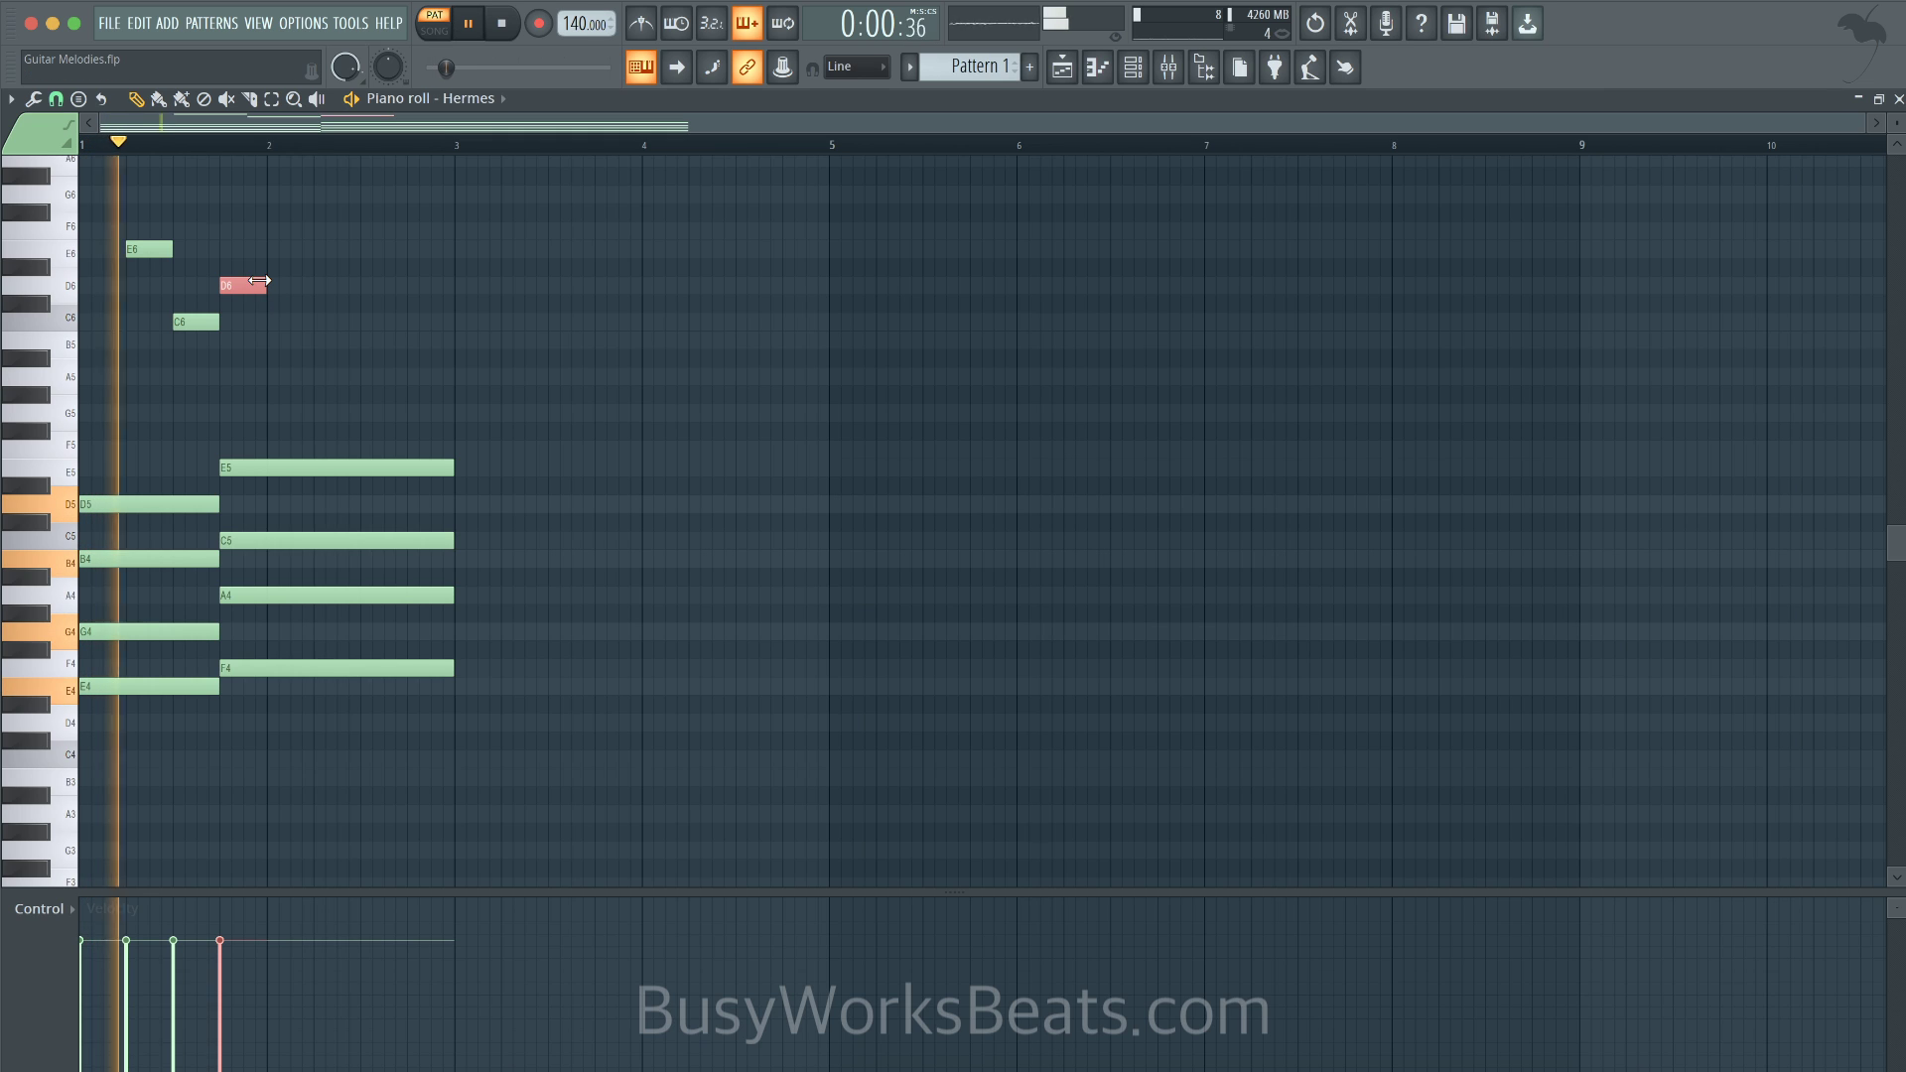
key("space")
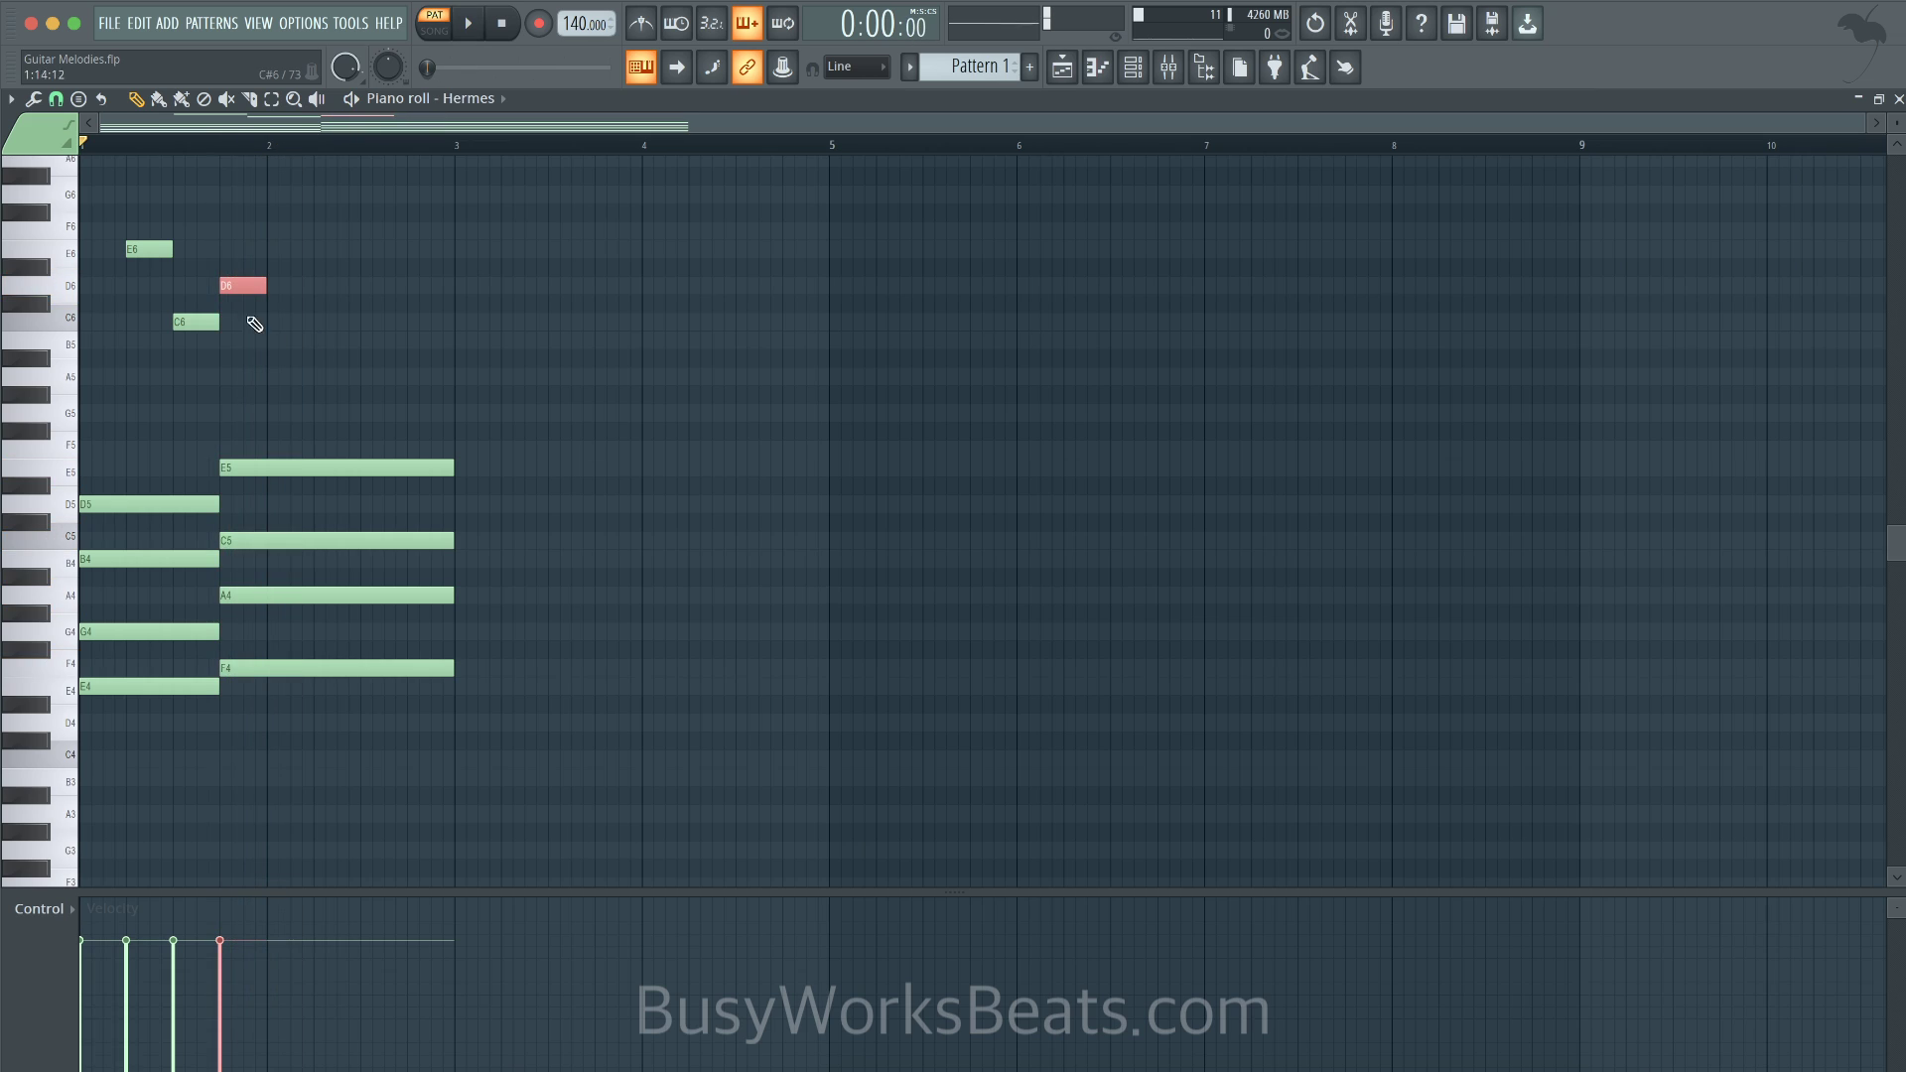
scroll(361, 359, "up", 1)
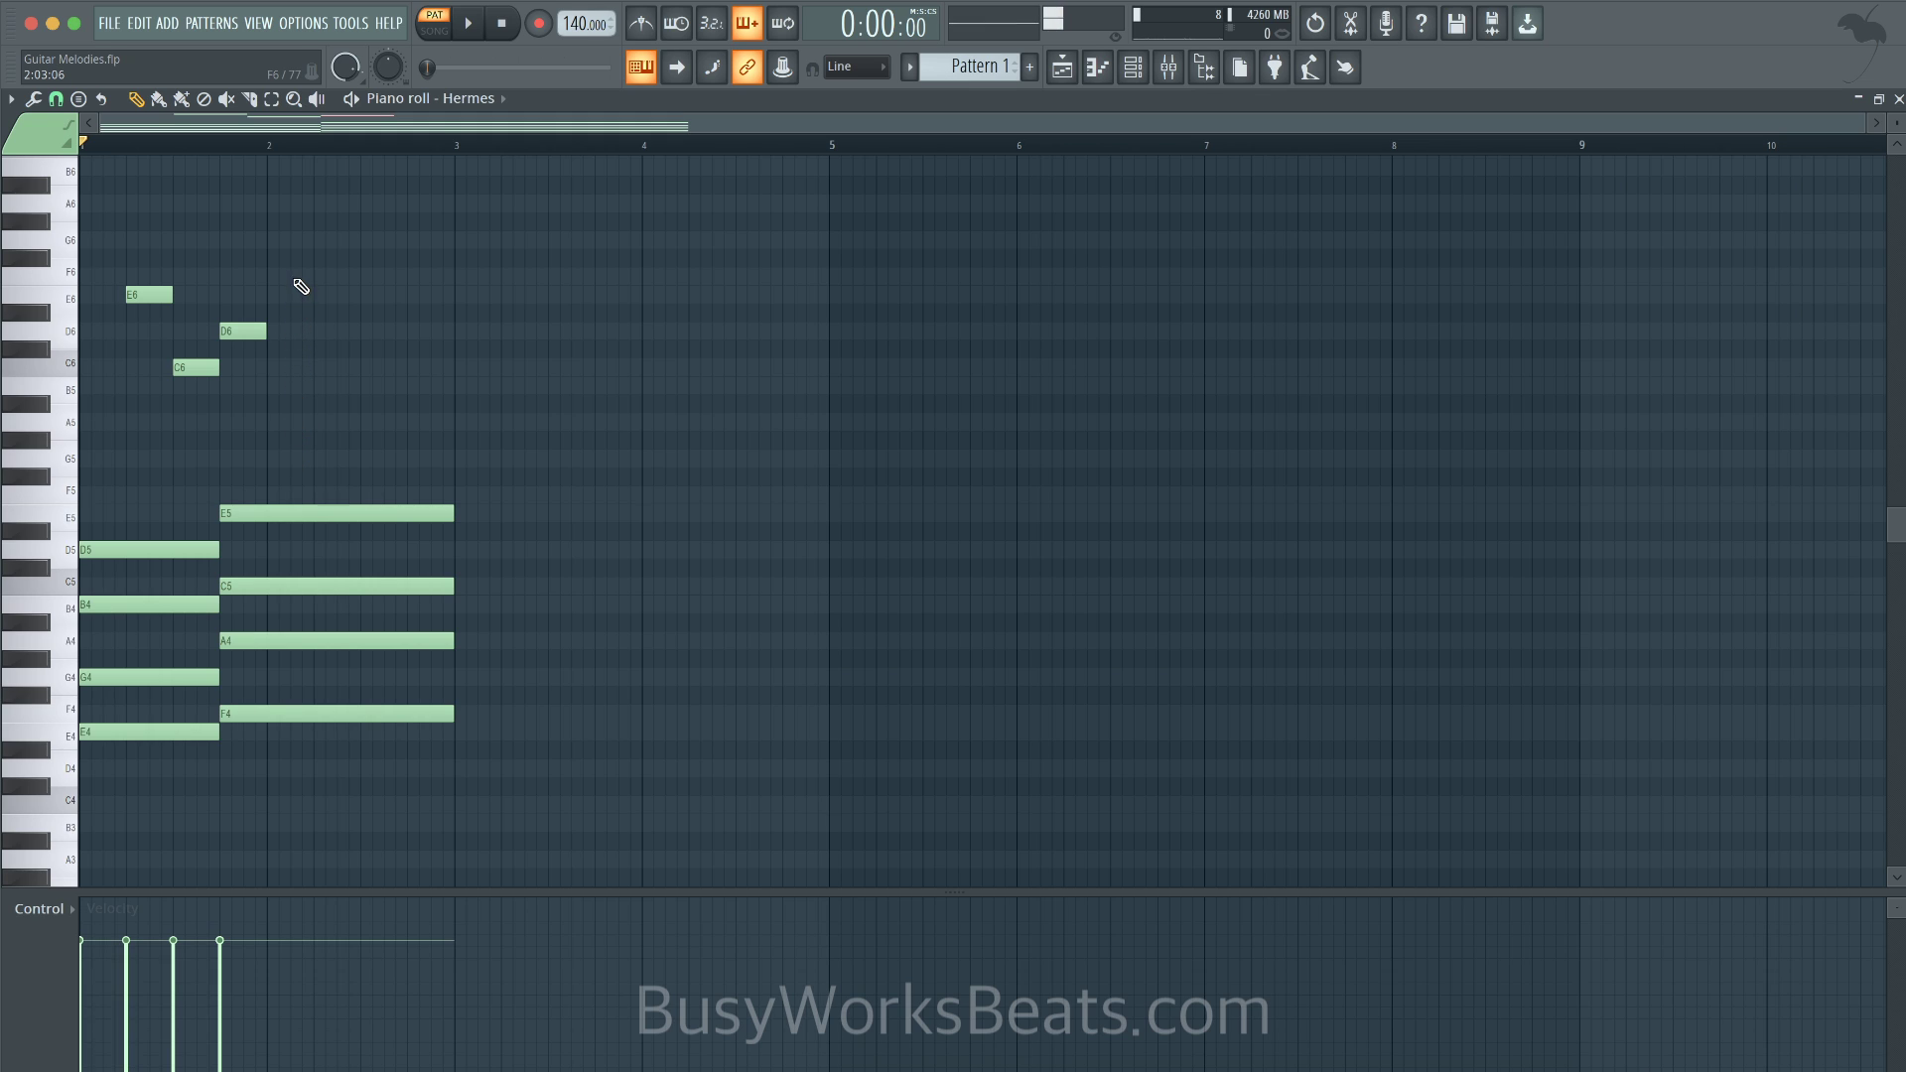
left_click_drag(296, 278, 312, 278)
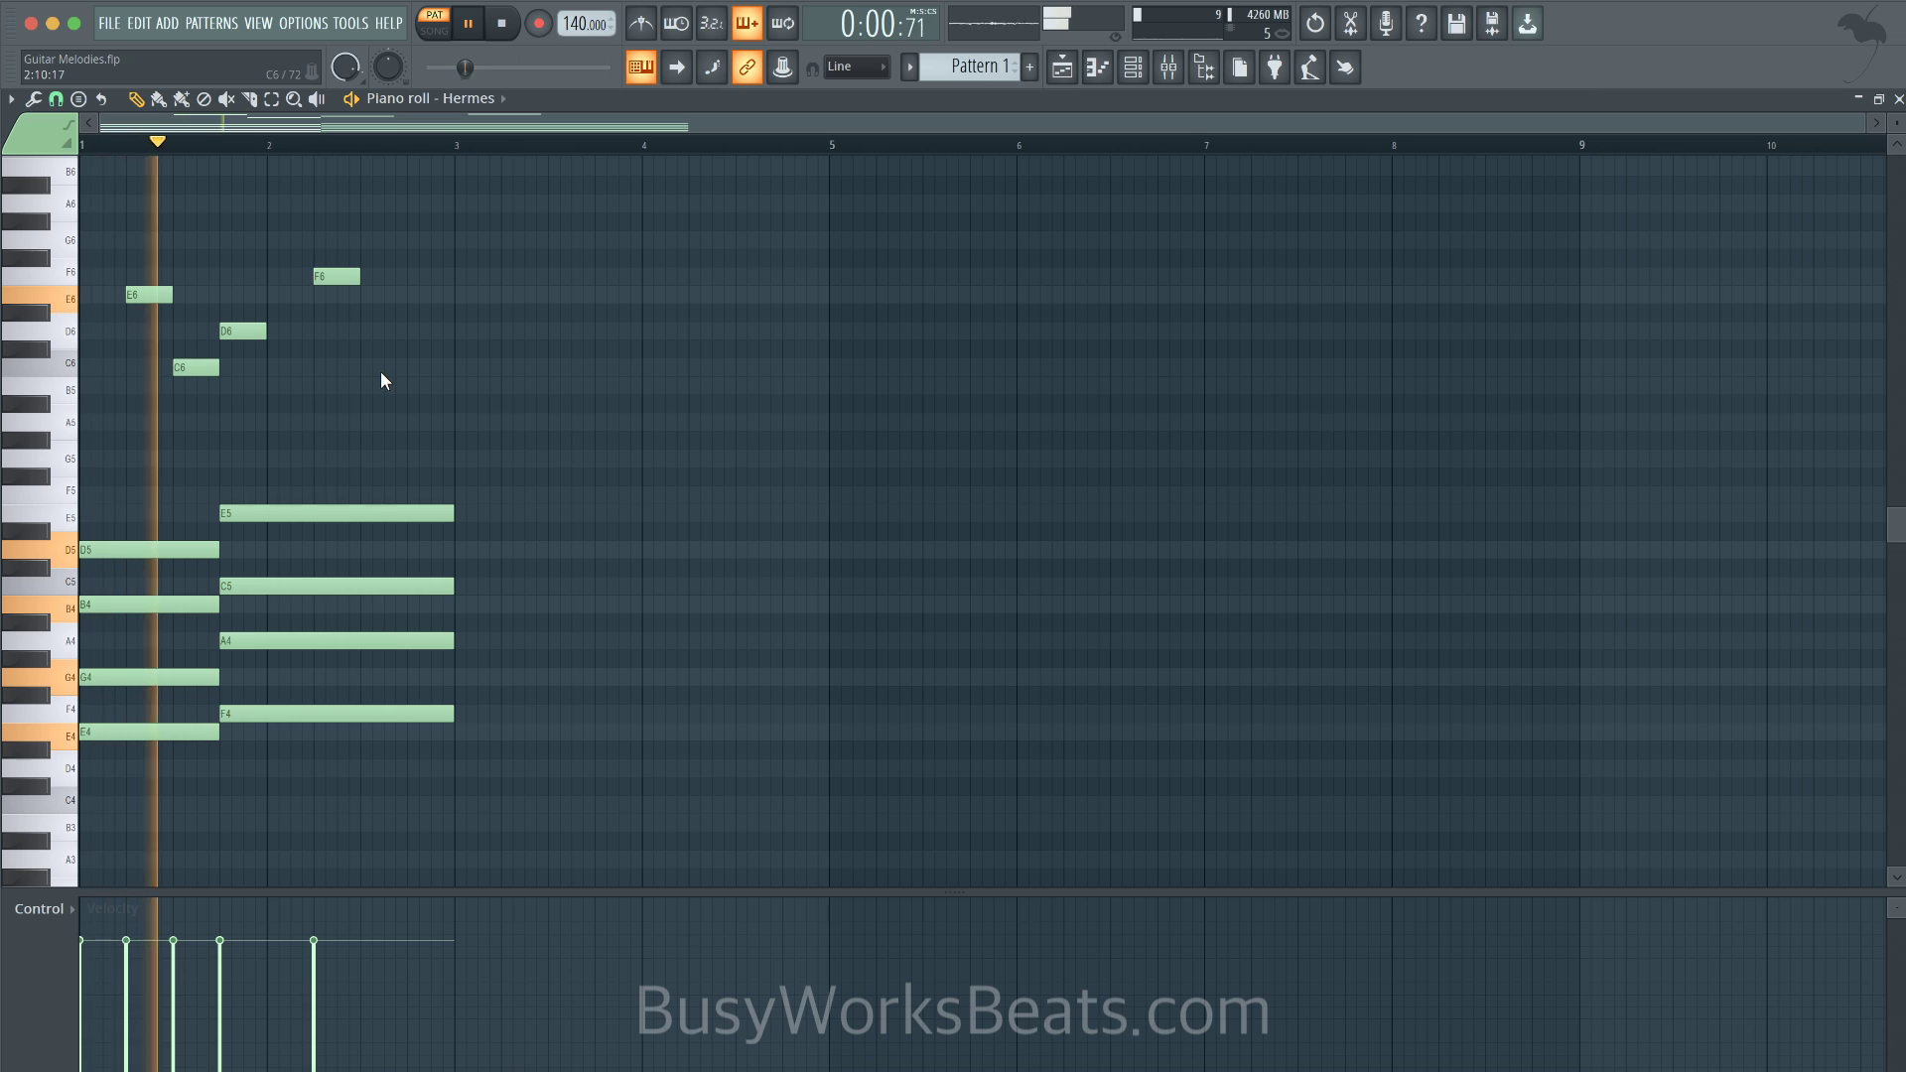
key("space")
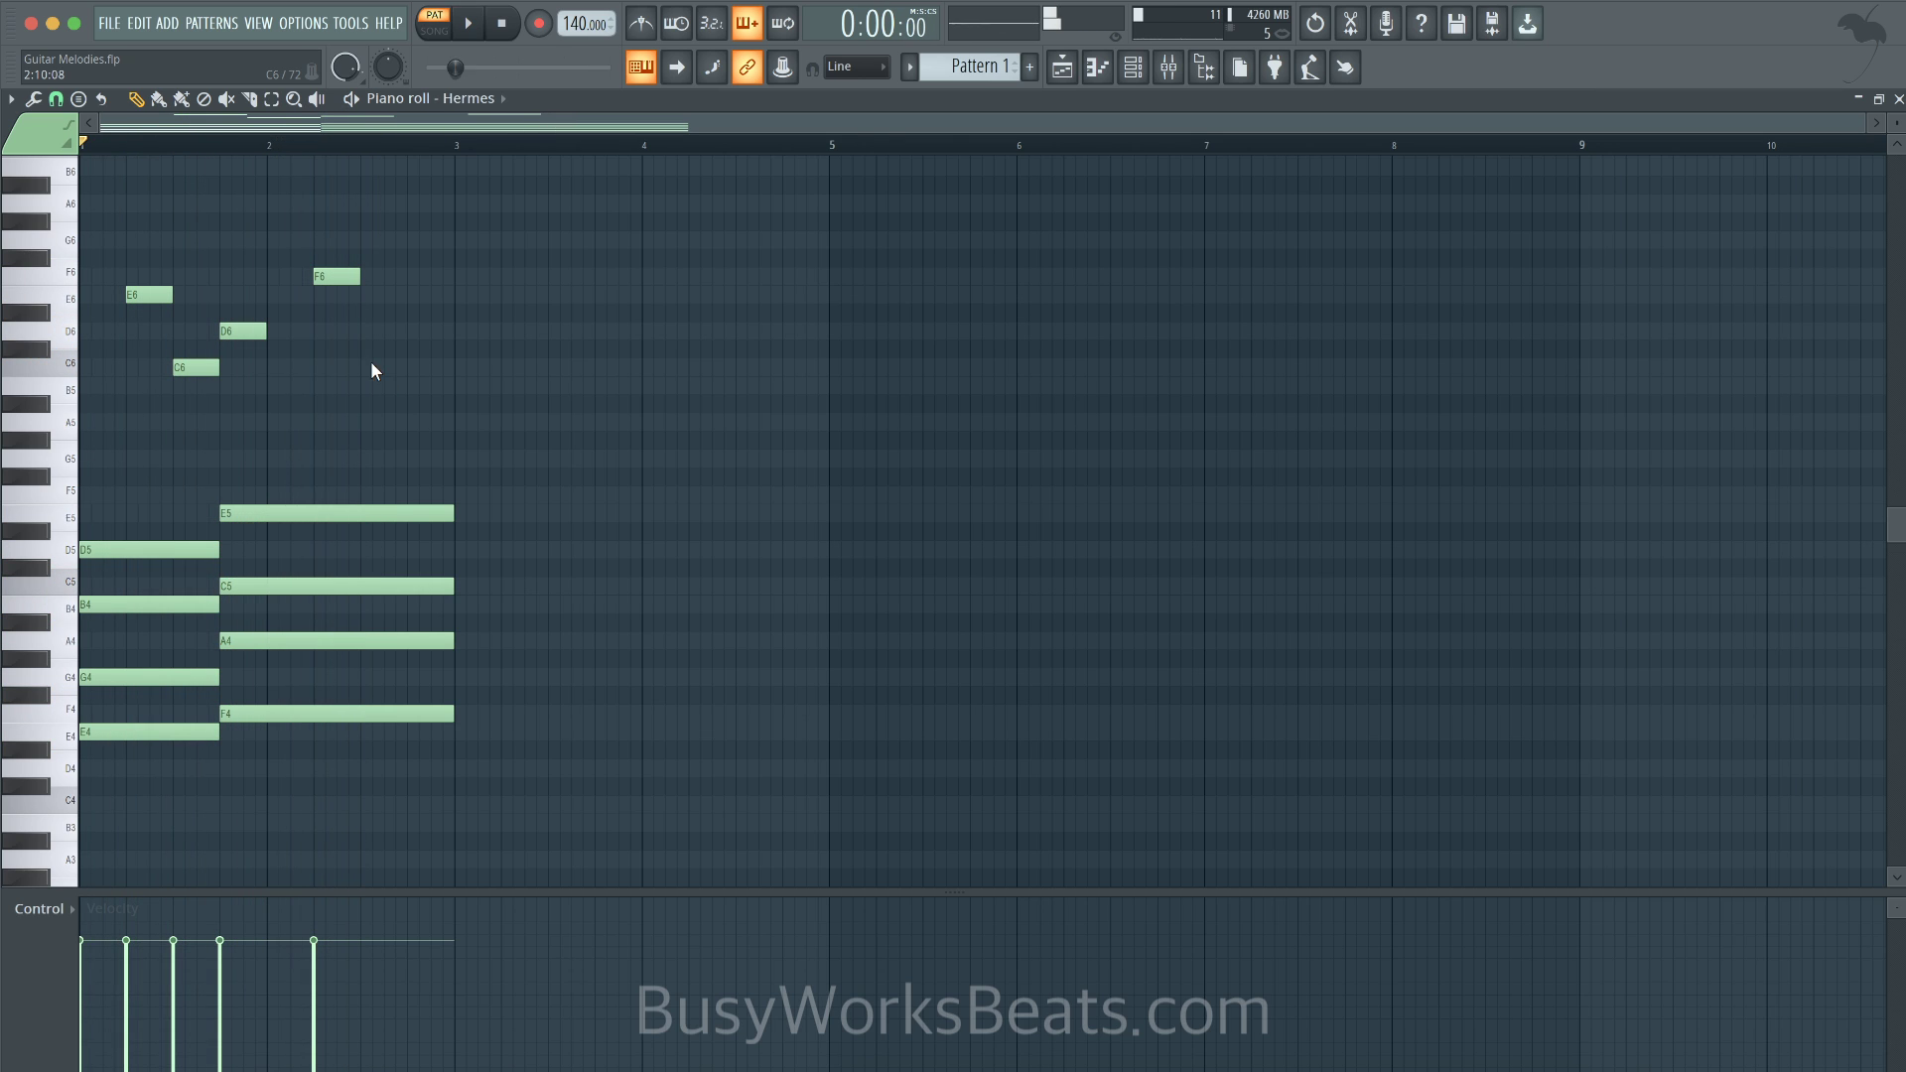
- Raise the bar 2 melody note to G6 and copy the C6 and D6 notes directly after it
left_click_drag(336, 272, 336, 230)
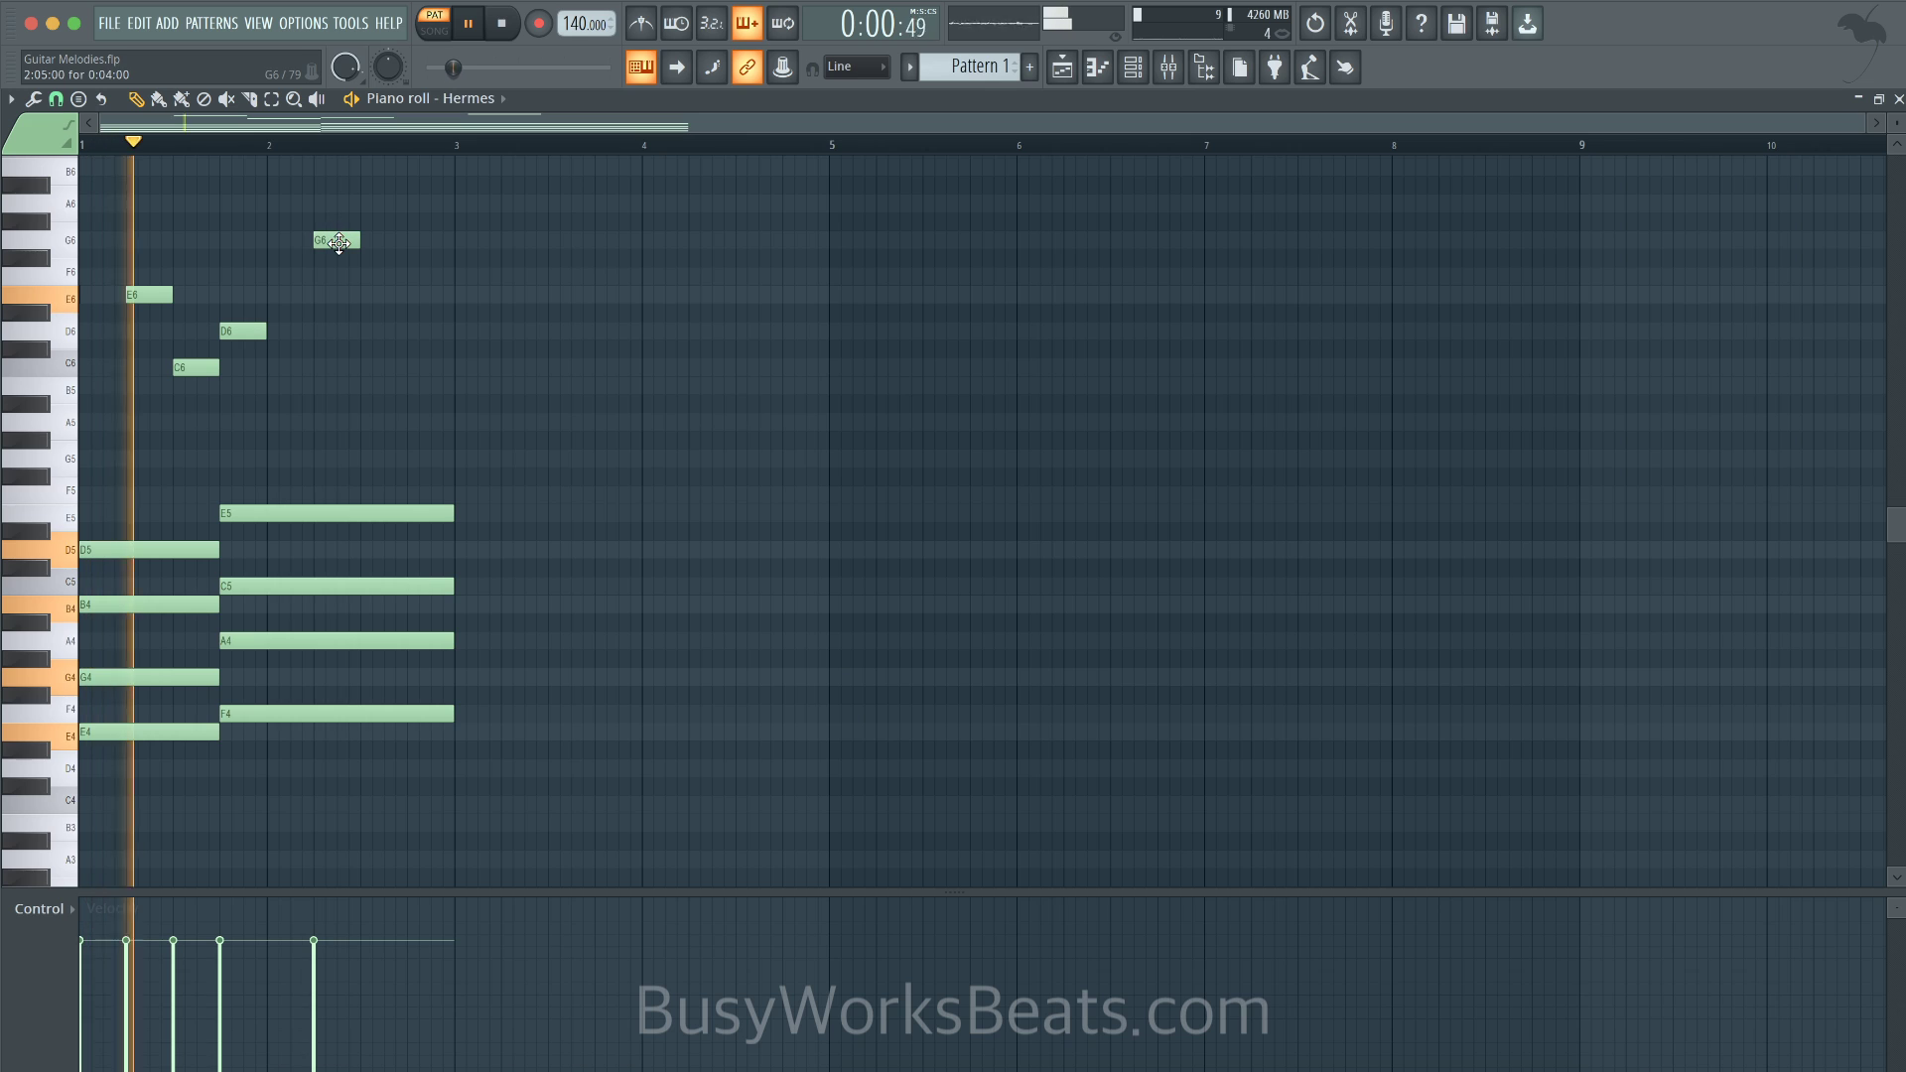
key("space")
key("space")
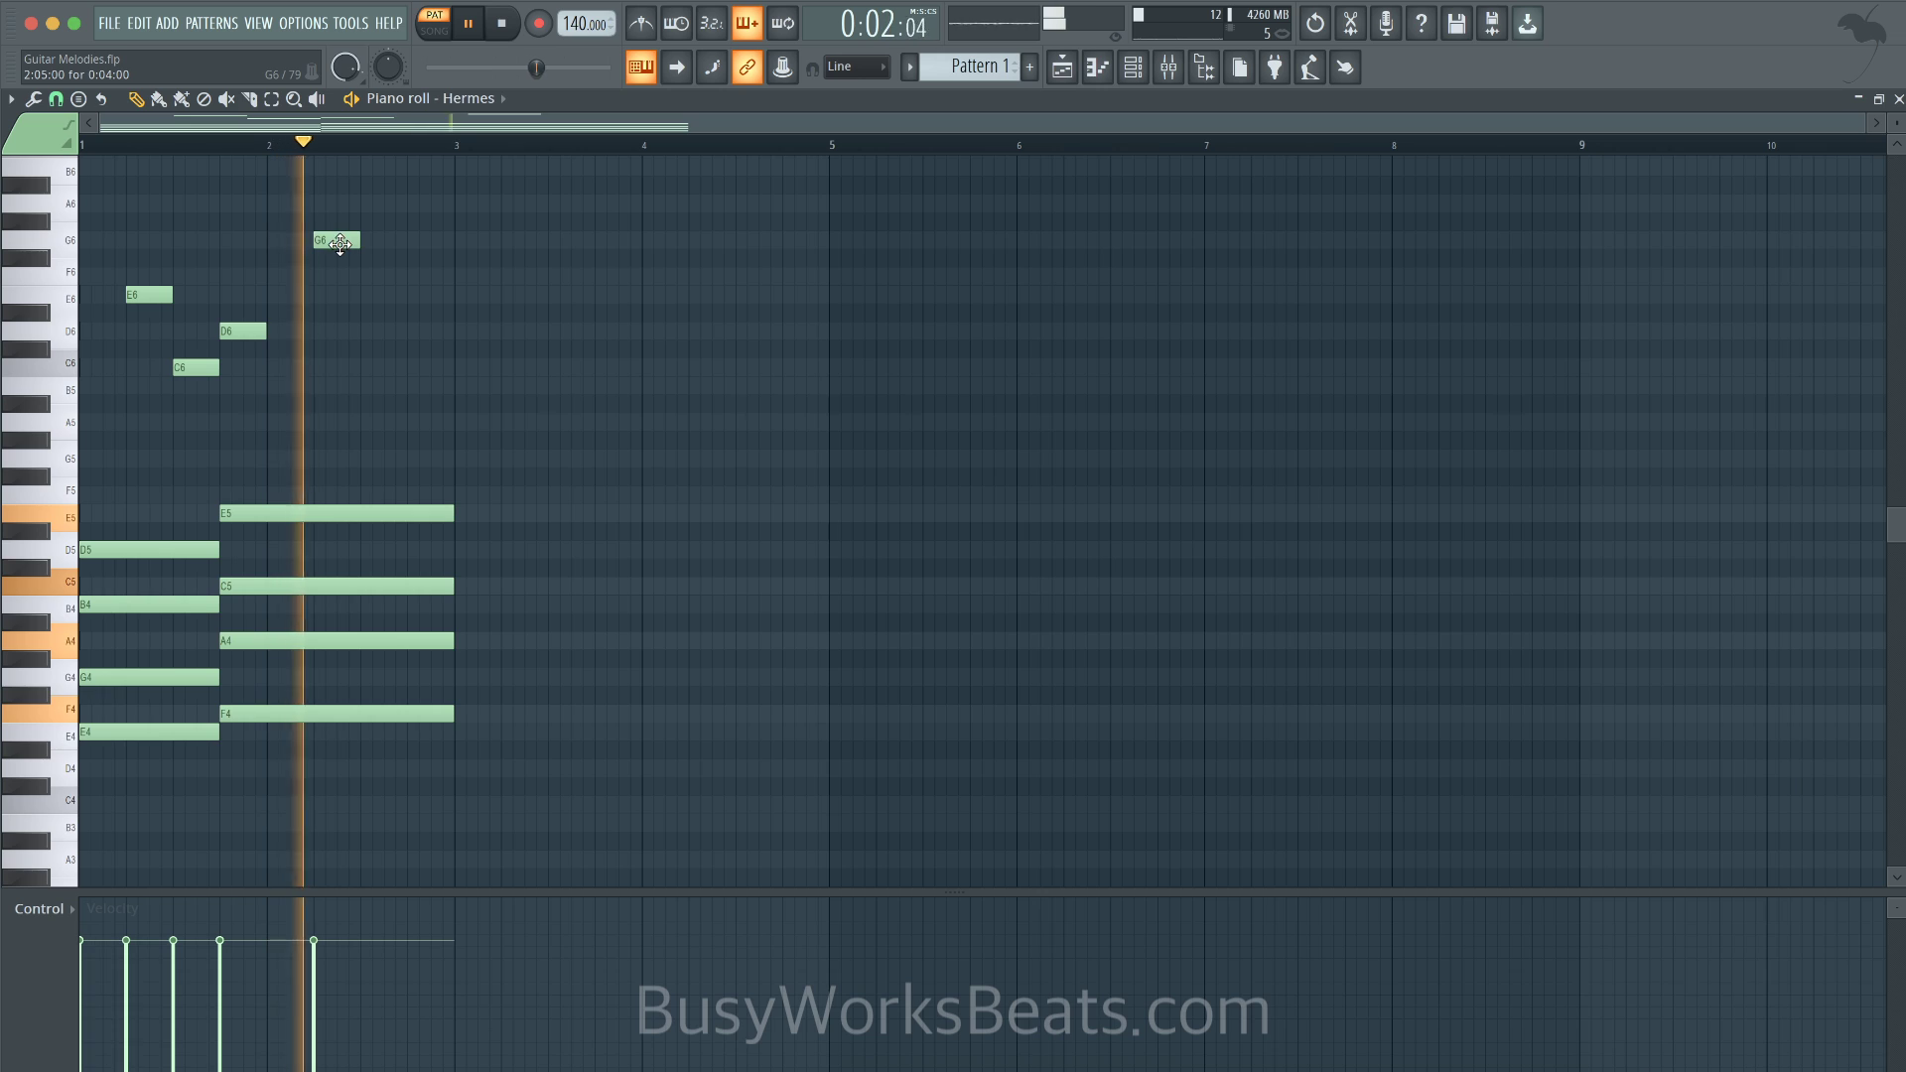
key("space")
left_click_drag(366, 331, 345, 450)
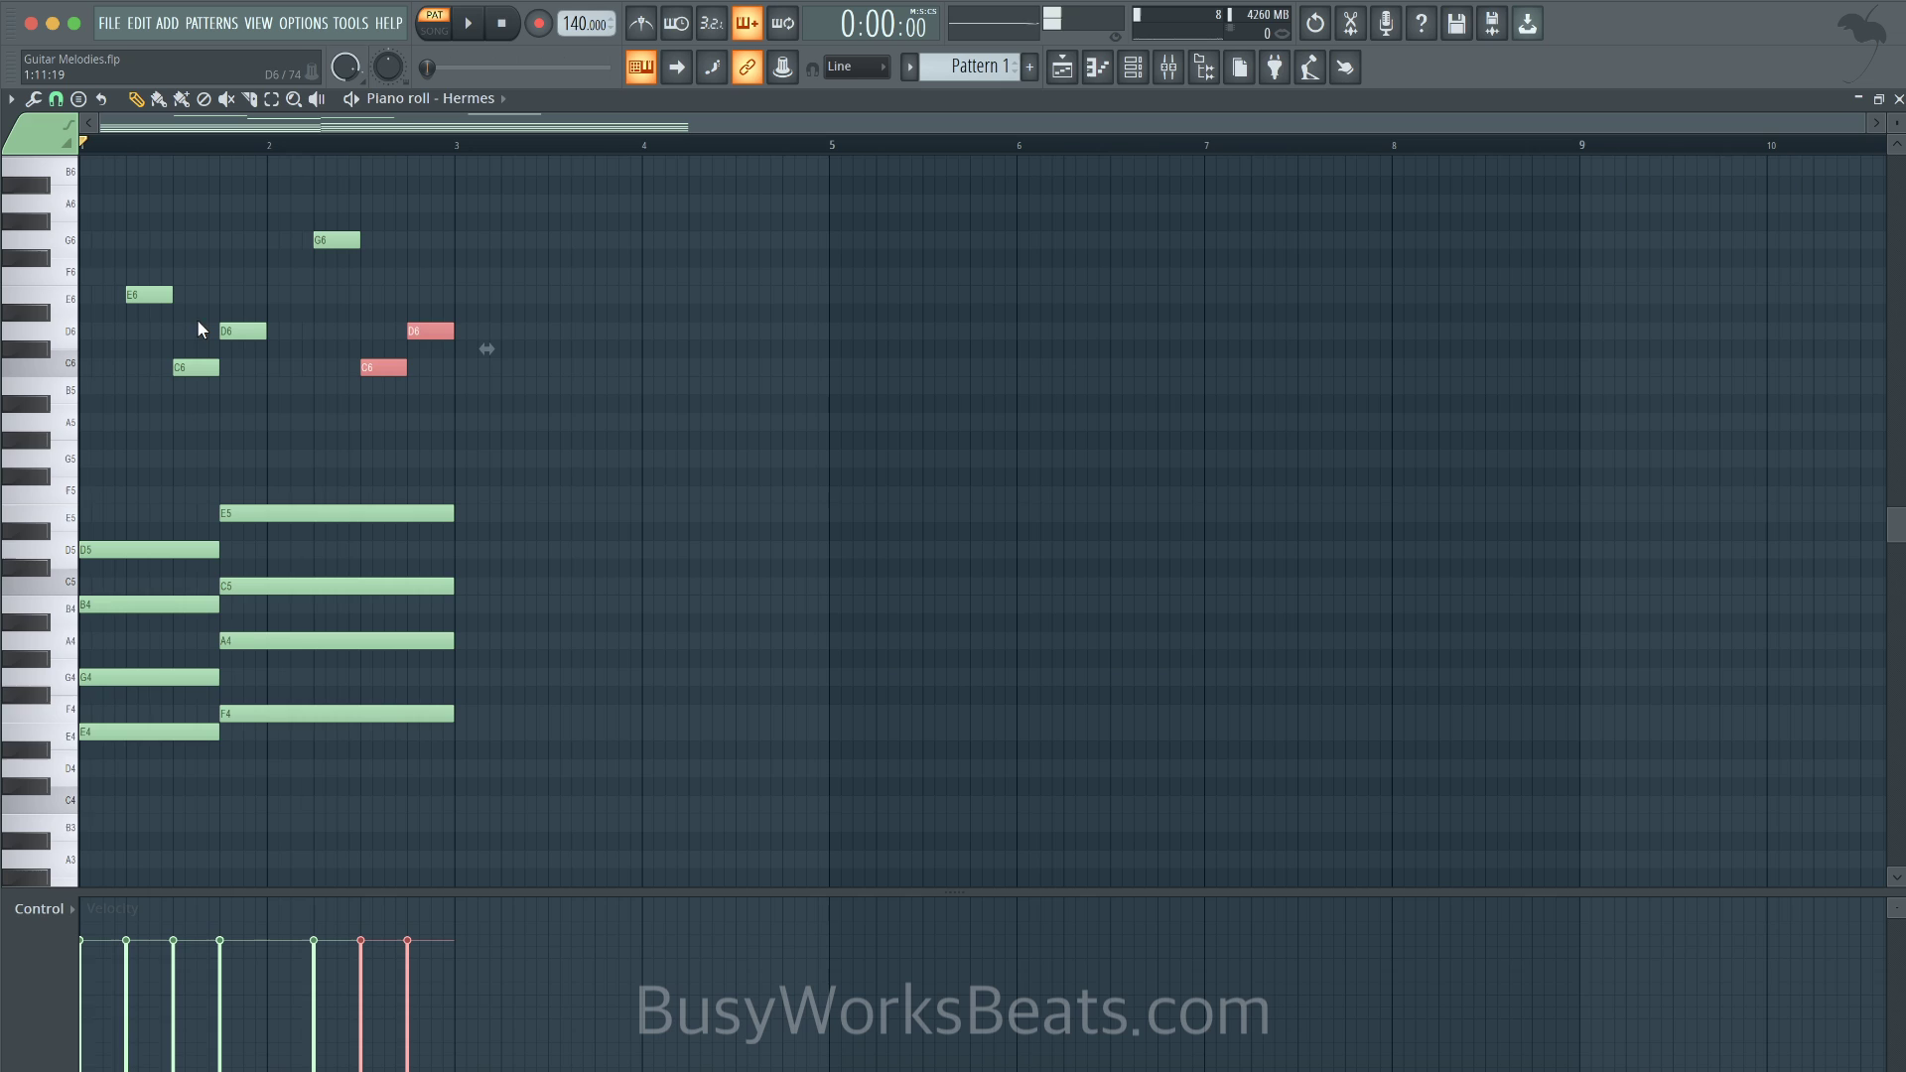
- Compare the first notes of the two melody phrases, E6 in bar 1 and G6 in bar 2
left_click_drag(197, 320, 146, 292)
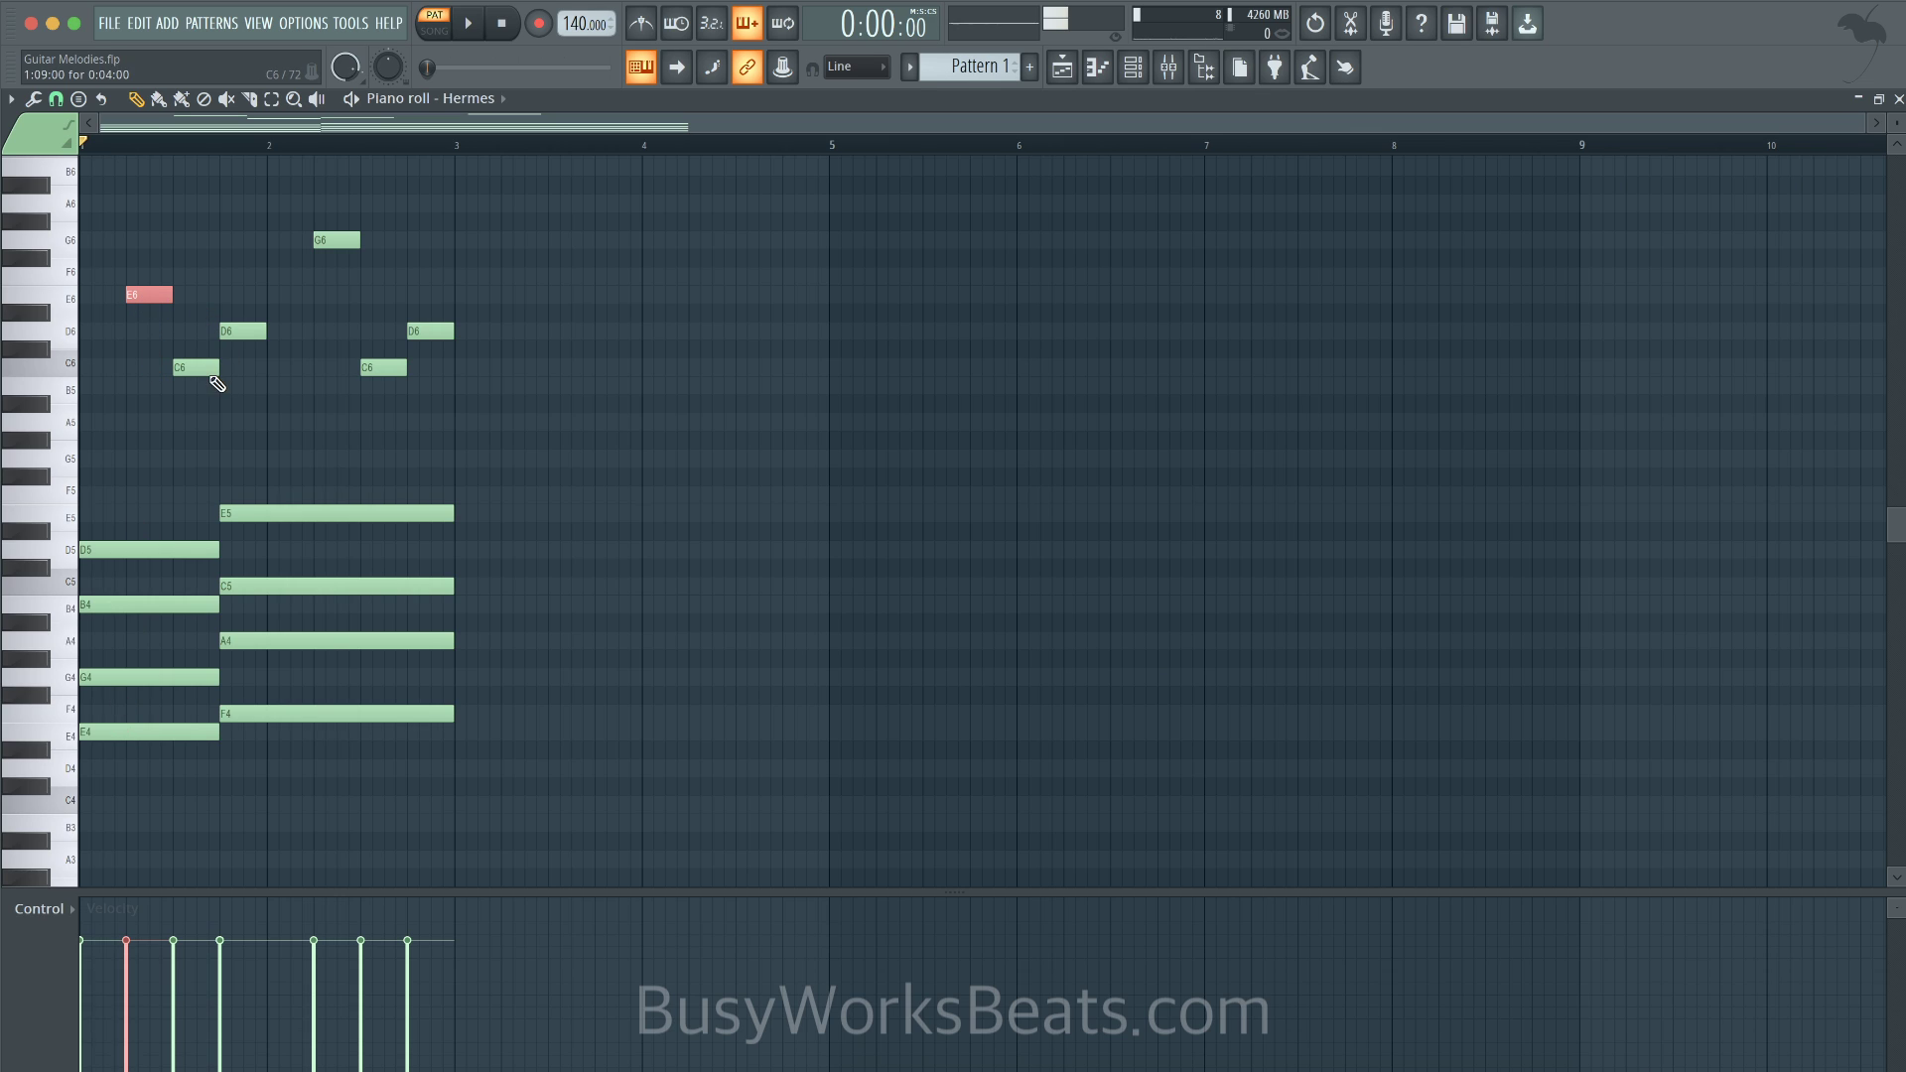
left_click_drag(210, 377, 249, 409)
left_click(337, 241)
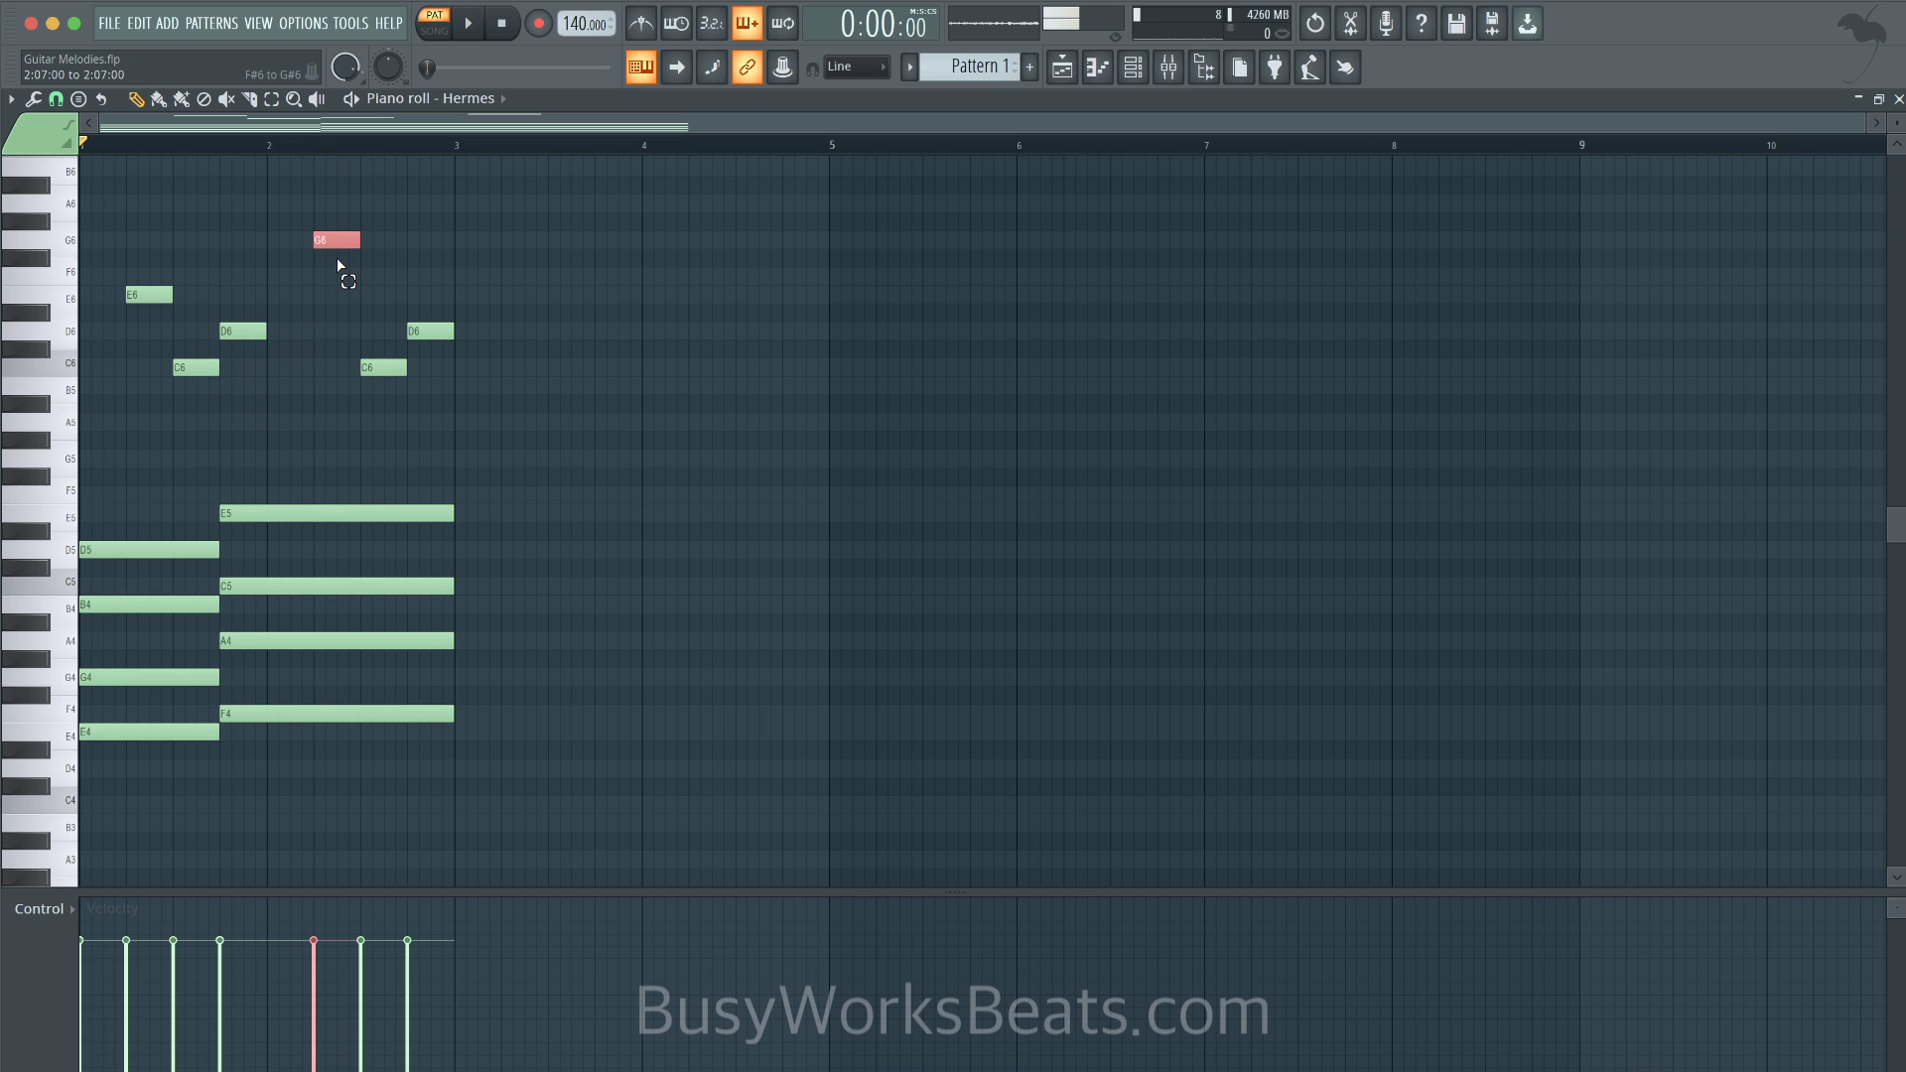
- Try a G5 note spanning the whole F major 7th chord, and remove it together with the stray G#5
left_click(228, 459)
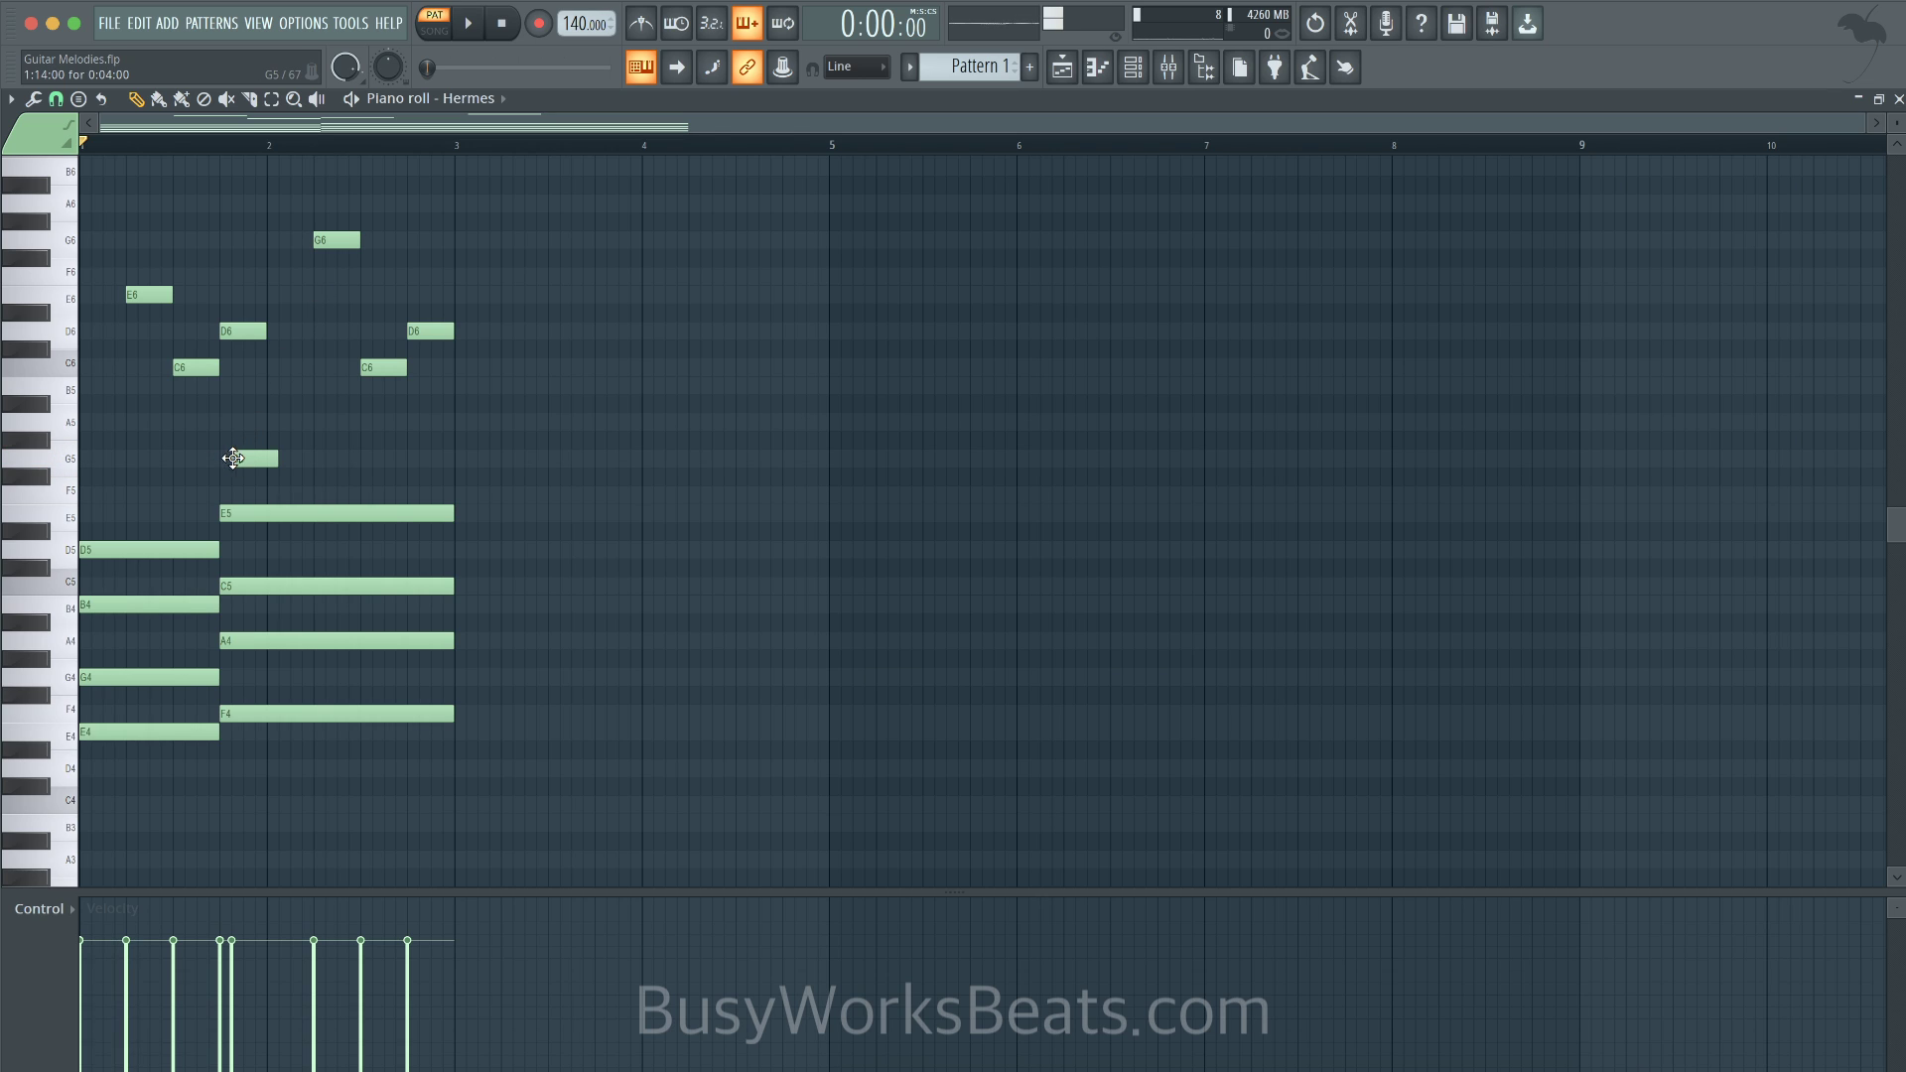
left_click_drag(264, 459, 448, 459)
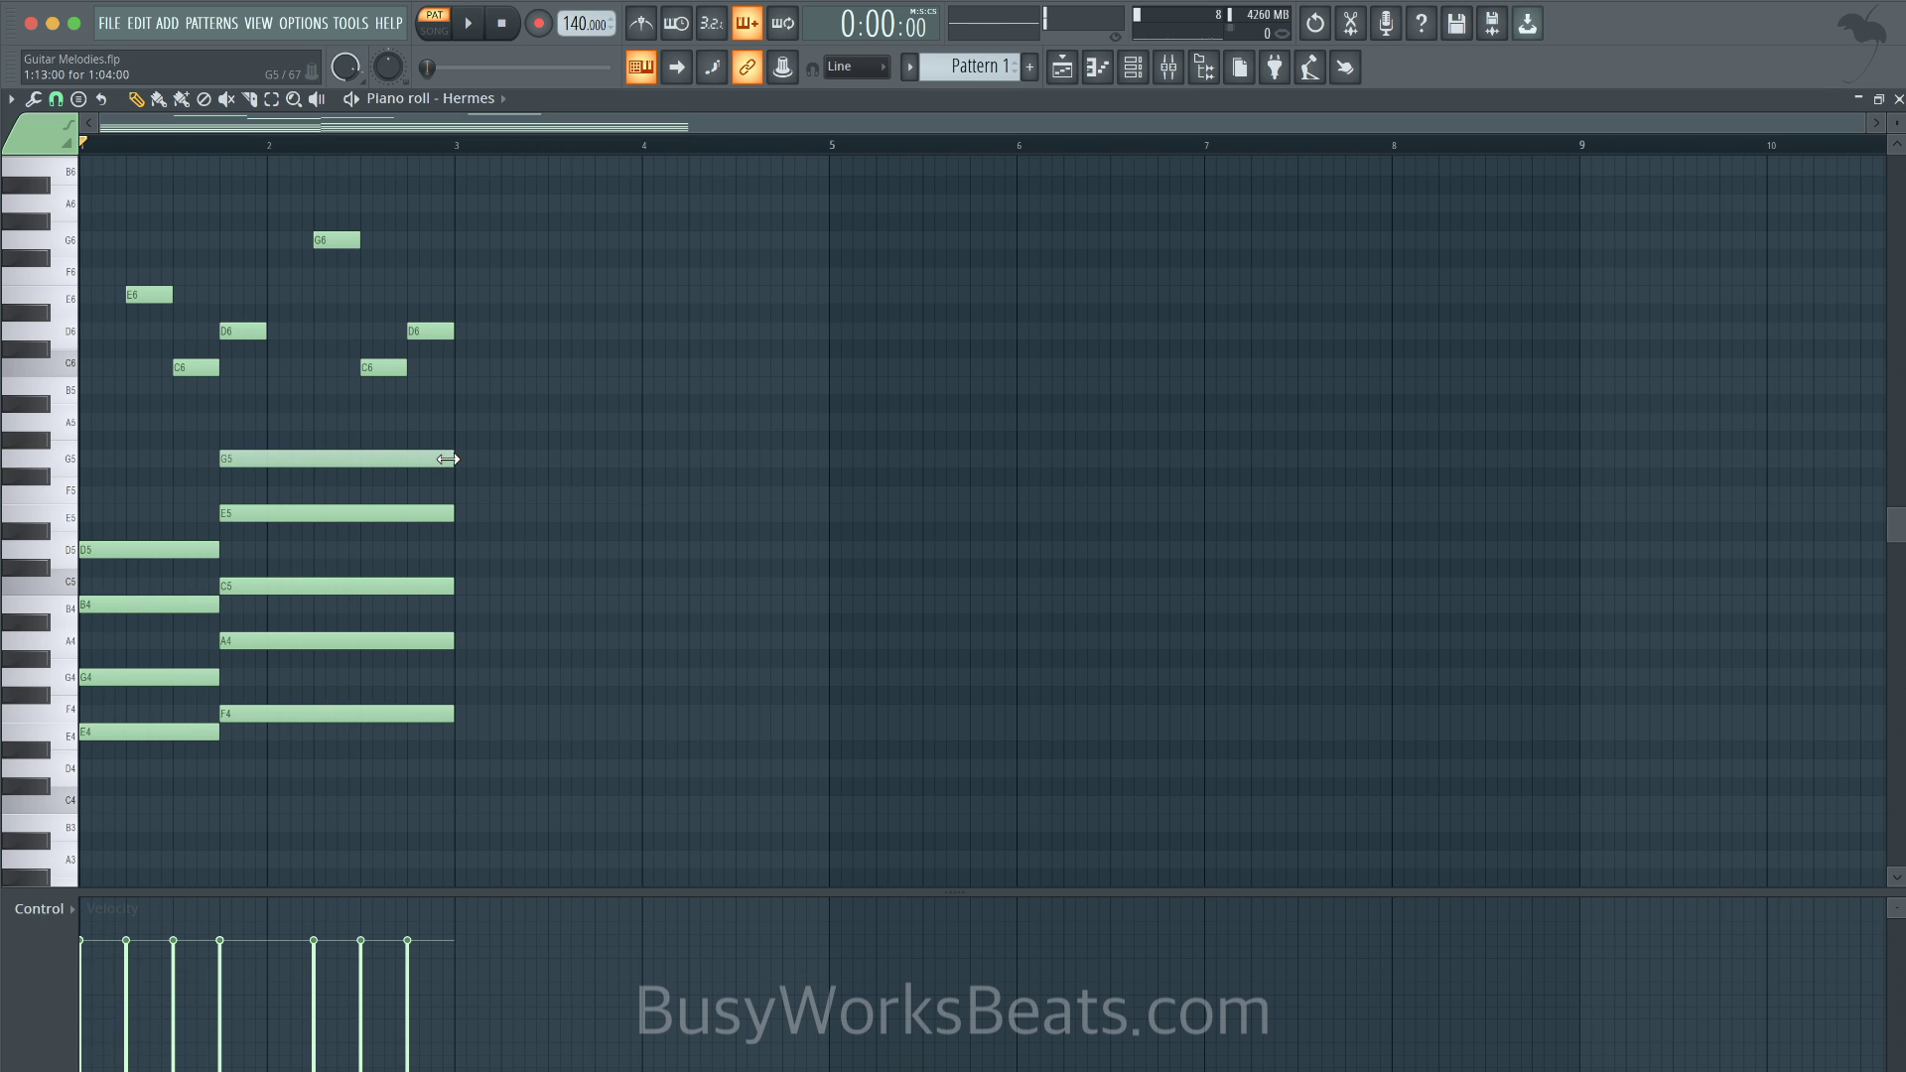
left_click(427, 457)
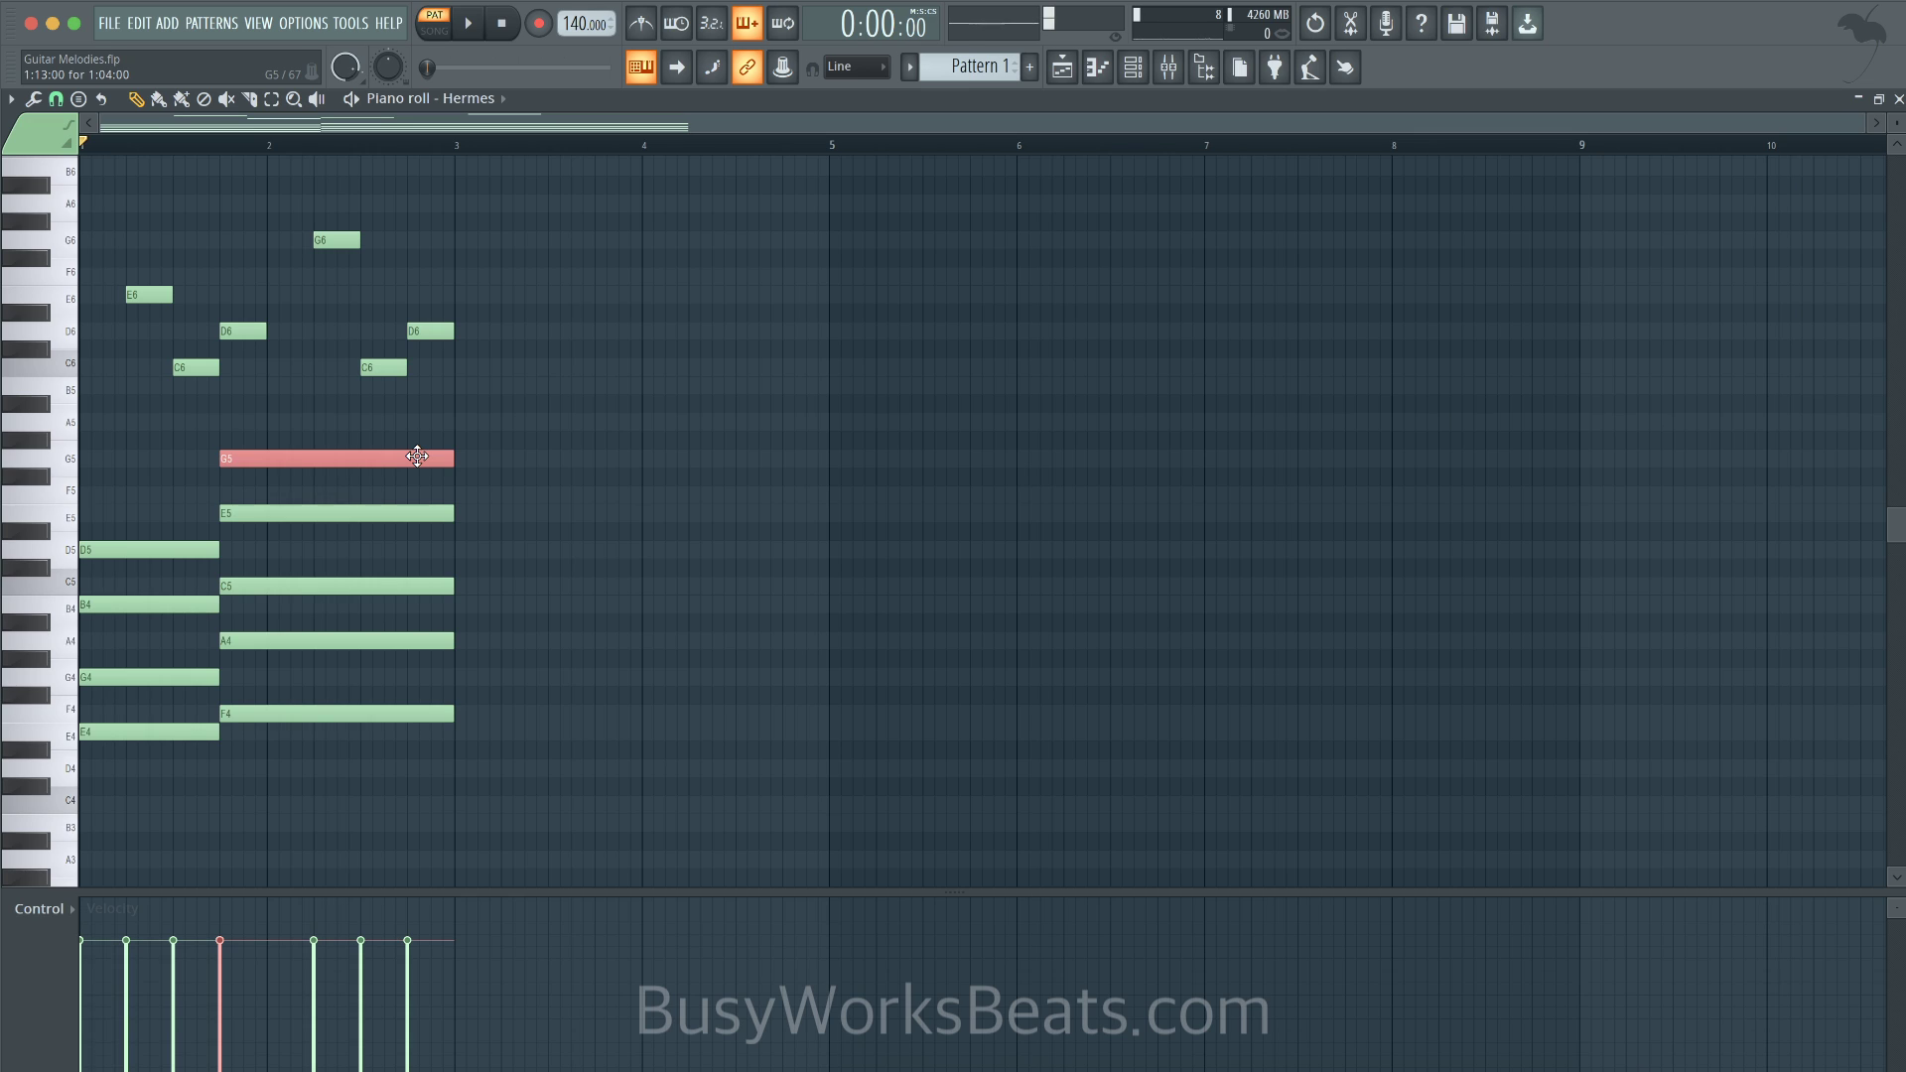
right_click(413, 458)
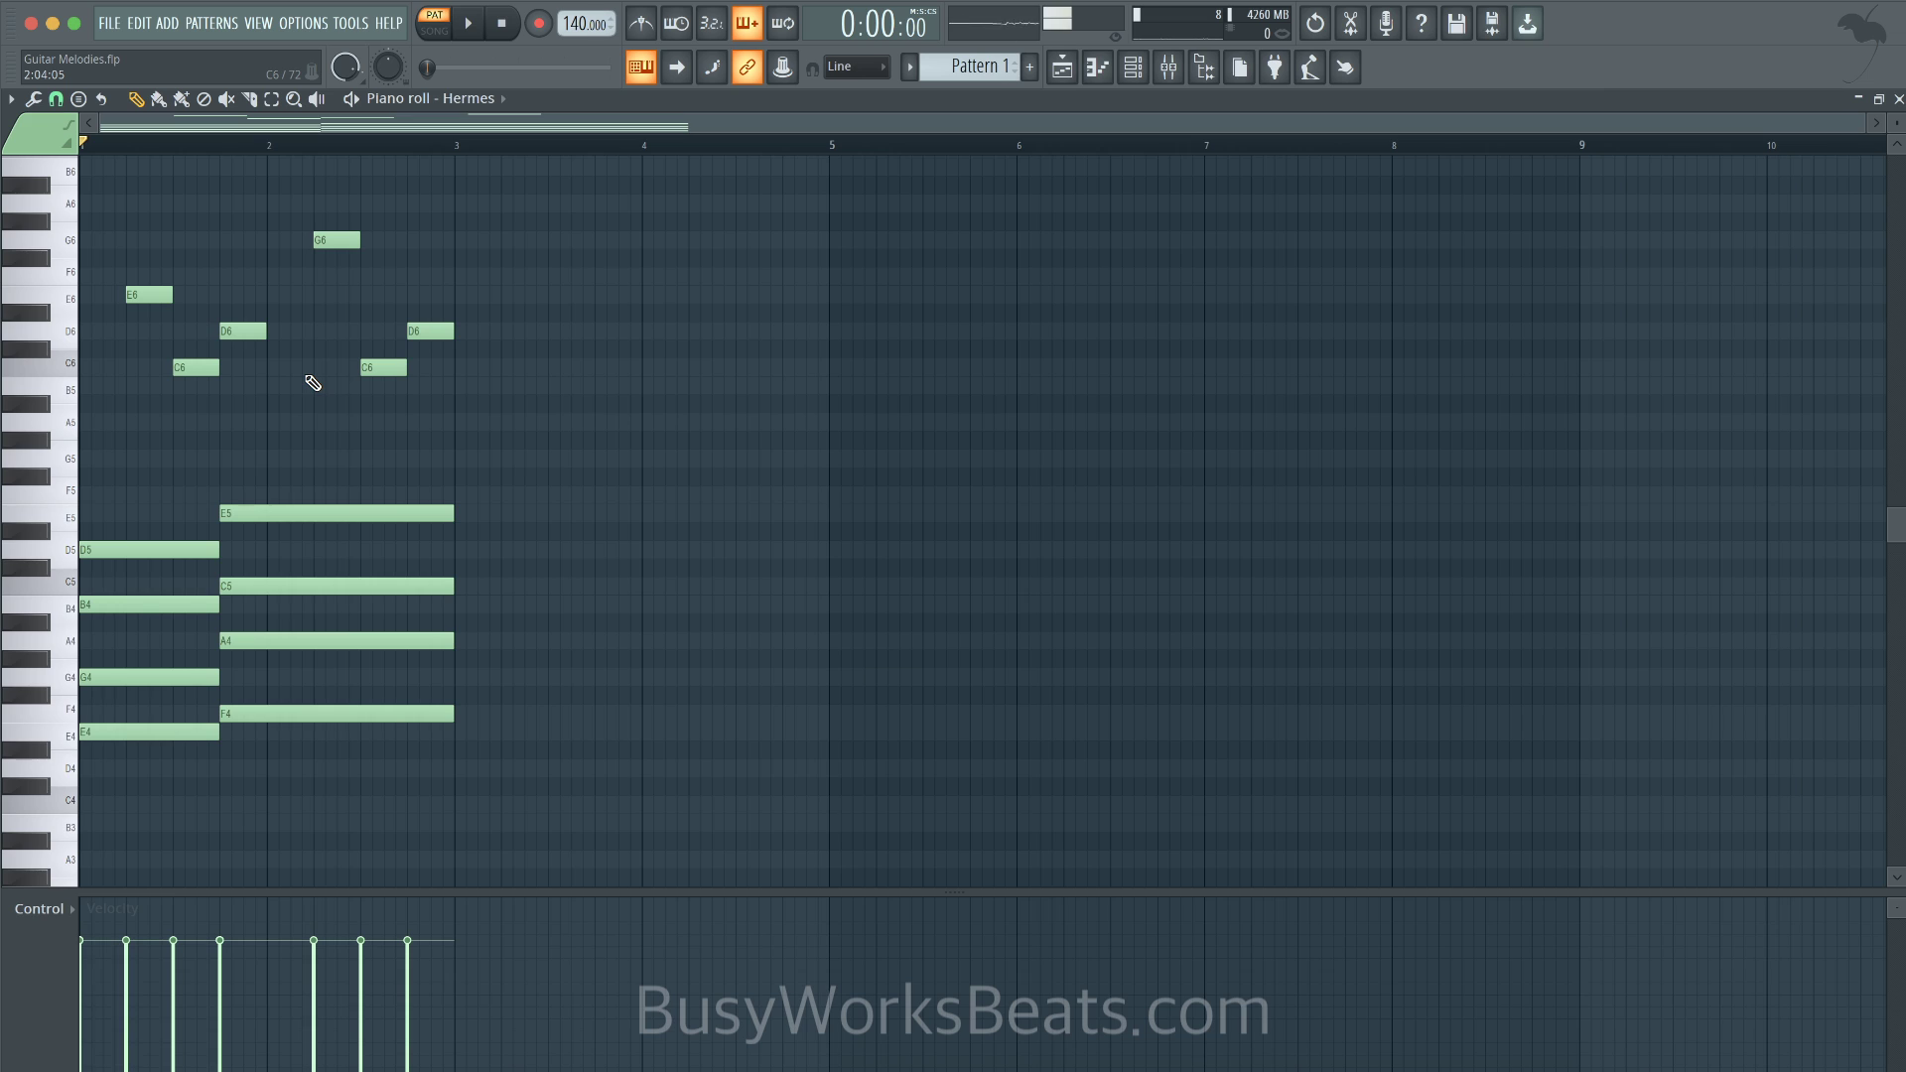
left_click_drag(290, 403, 285, 438)
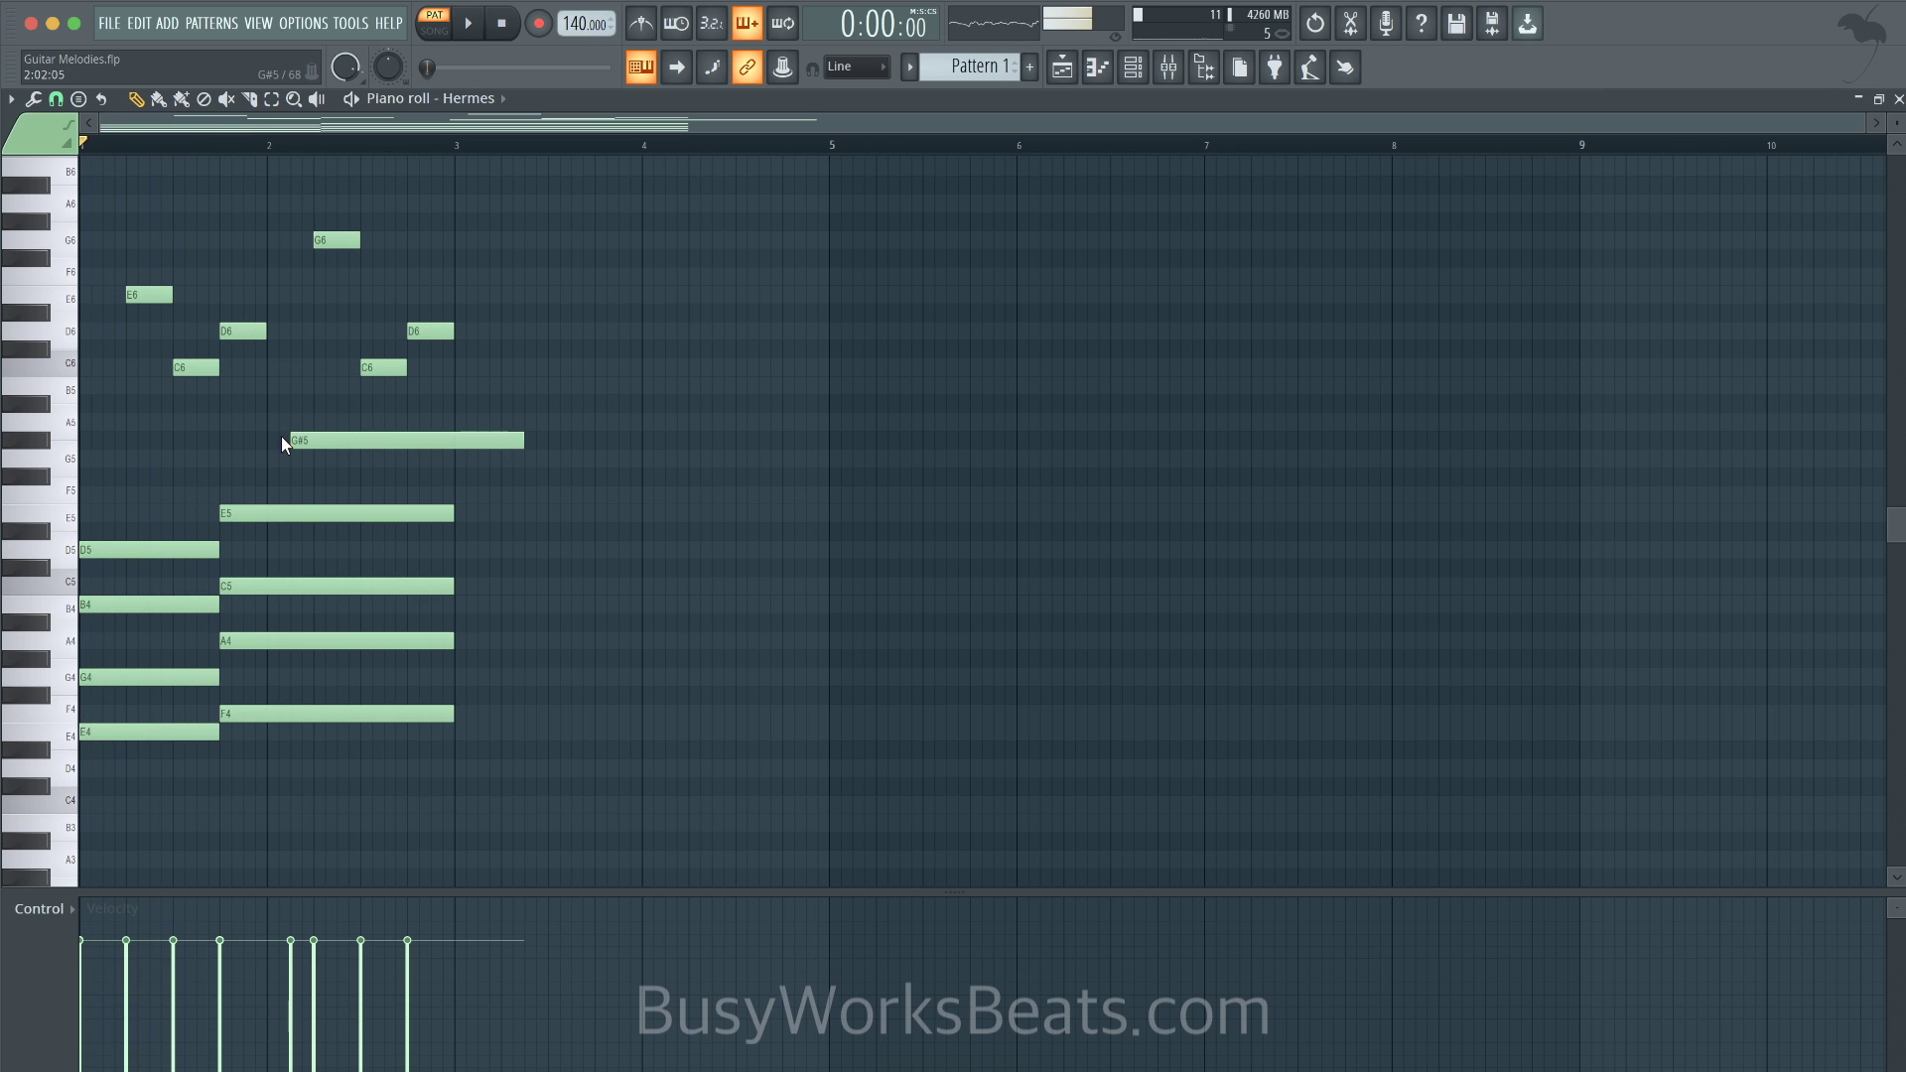
right_click(335, 440)
- Play the pattern and check how both melody phrases sound over the two chords
left_click(156, 295)
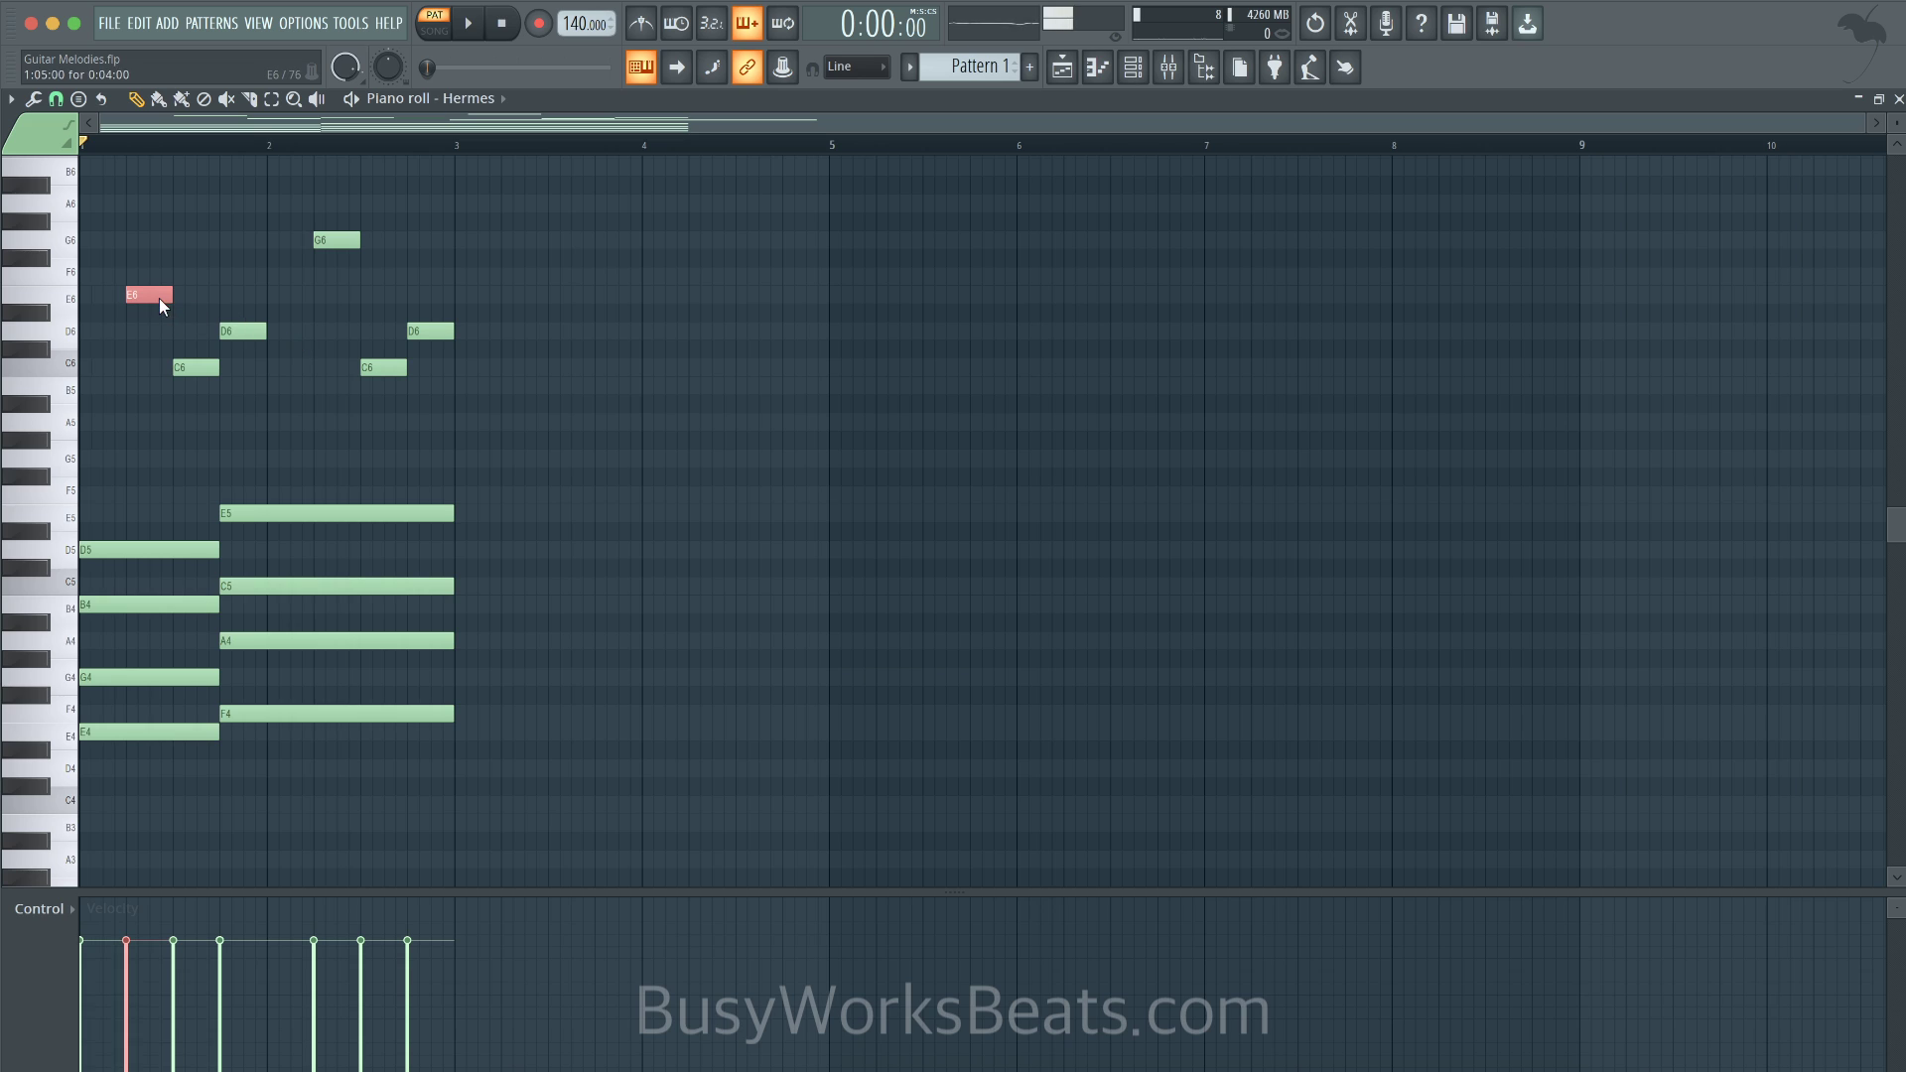
left_click(342, 240)
key("space")
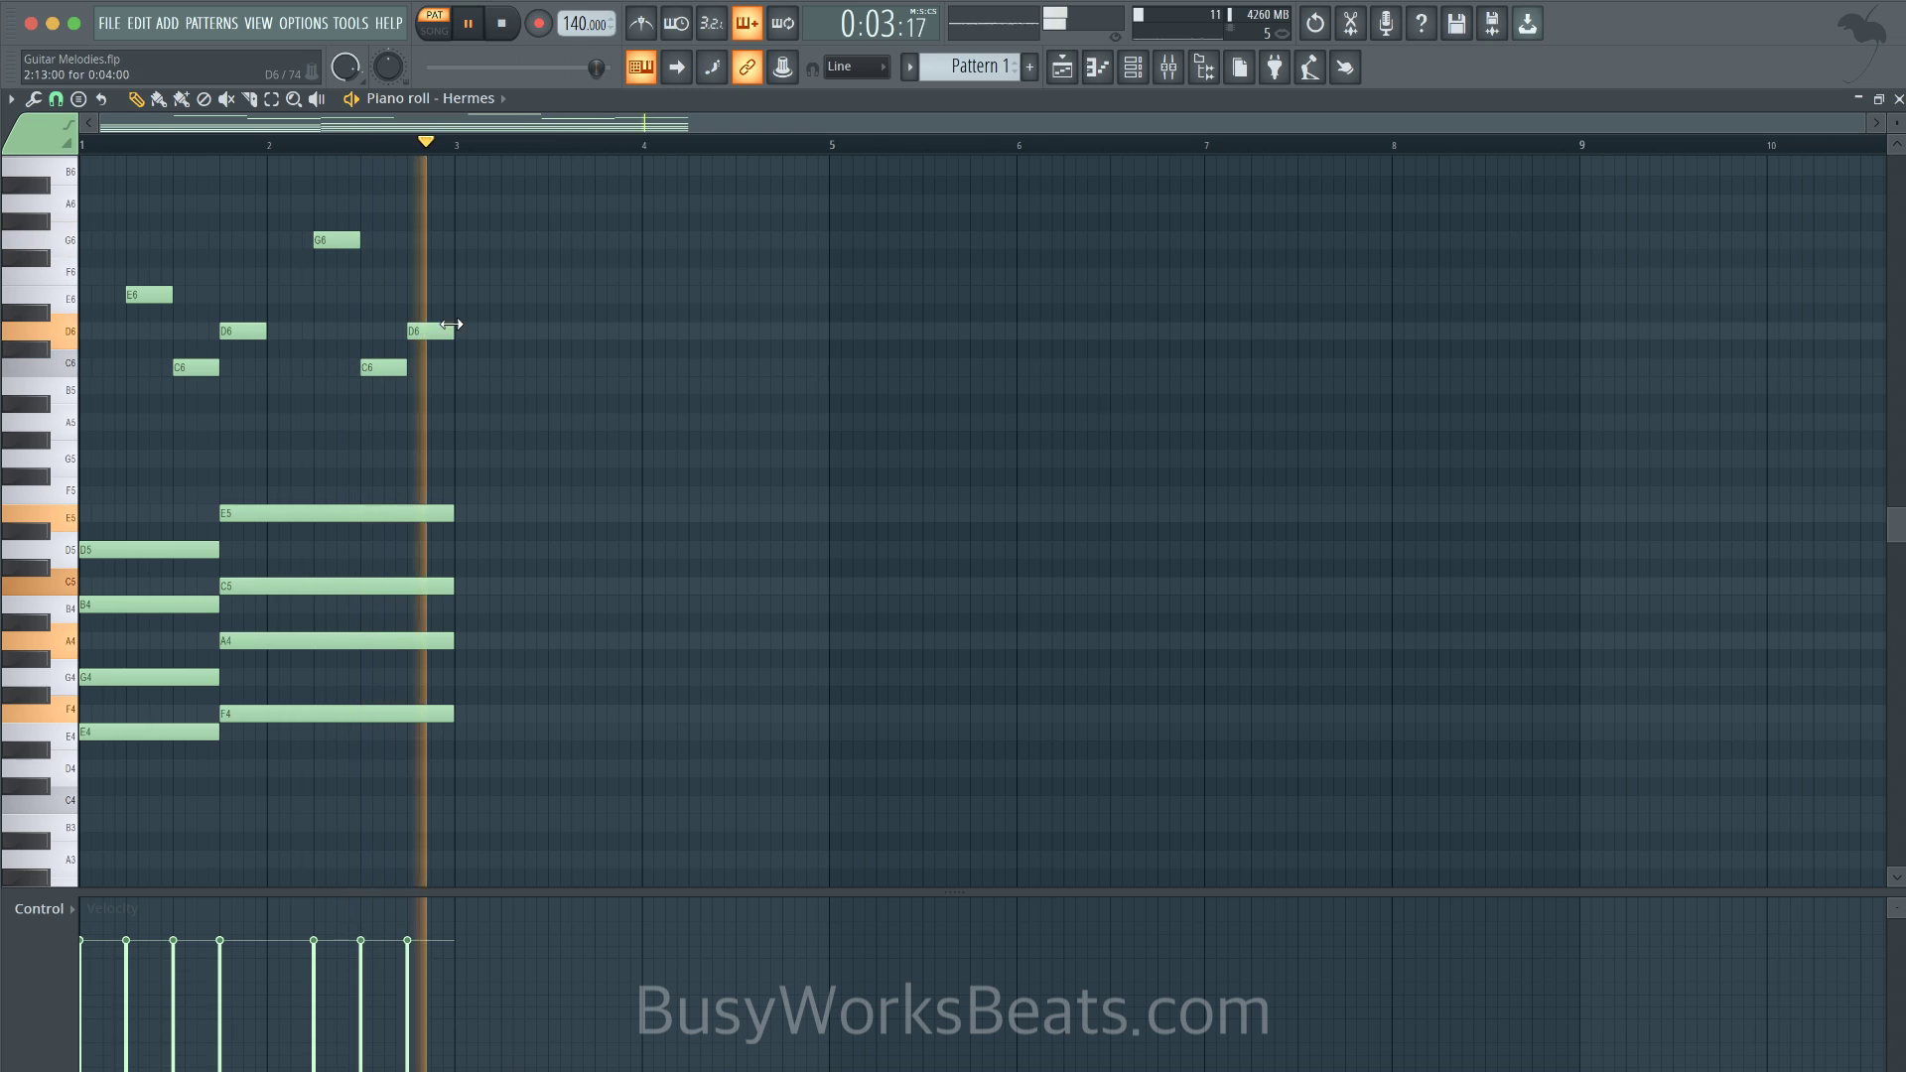
left_click(399, 403)
right_click(444, 399)
key("space")
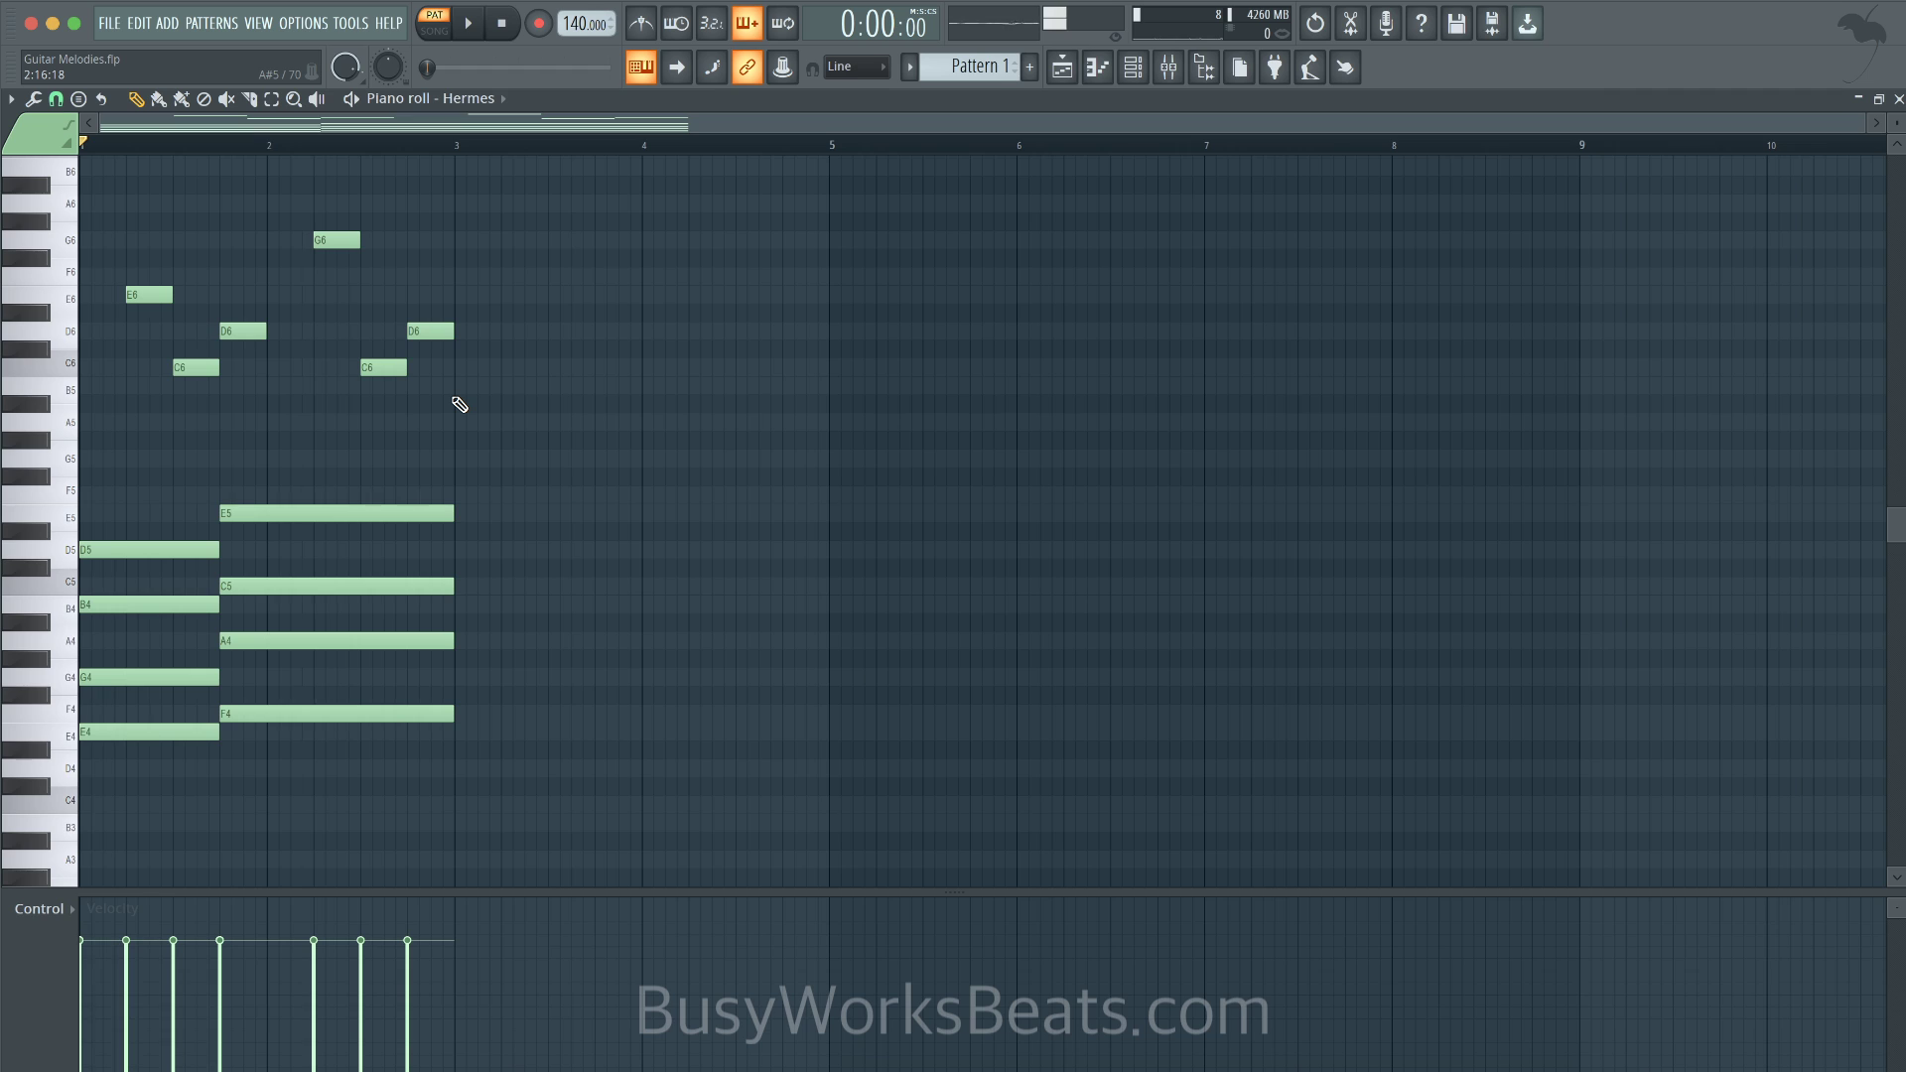
key("space")
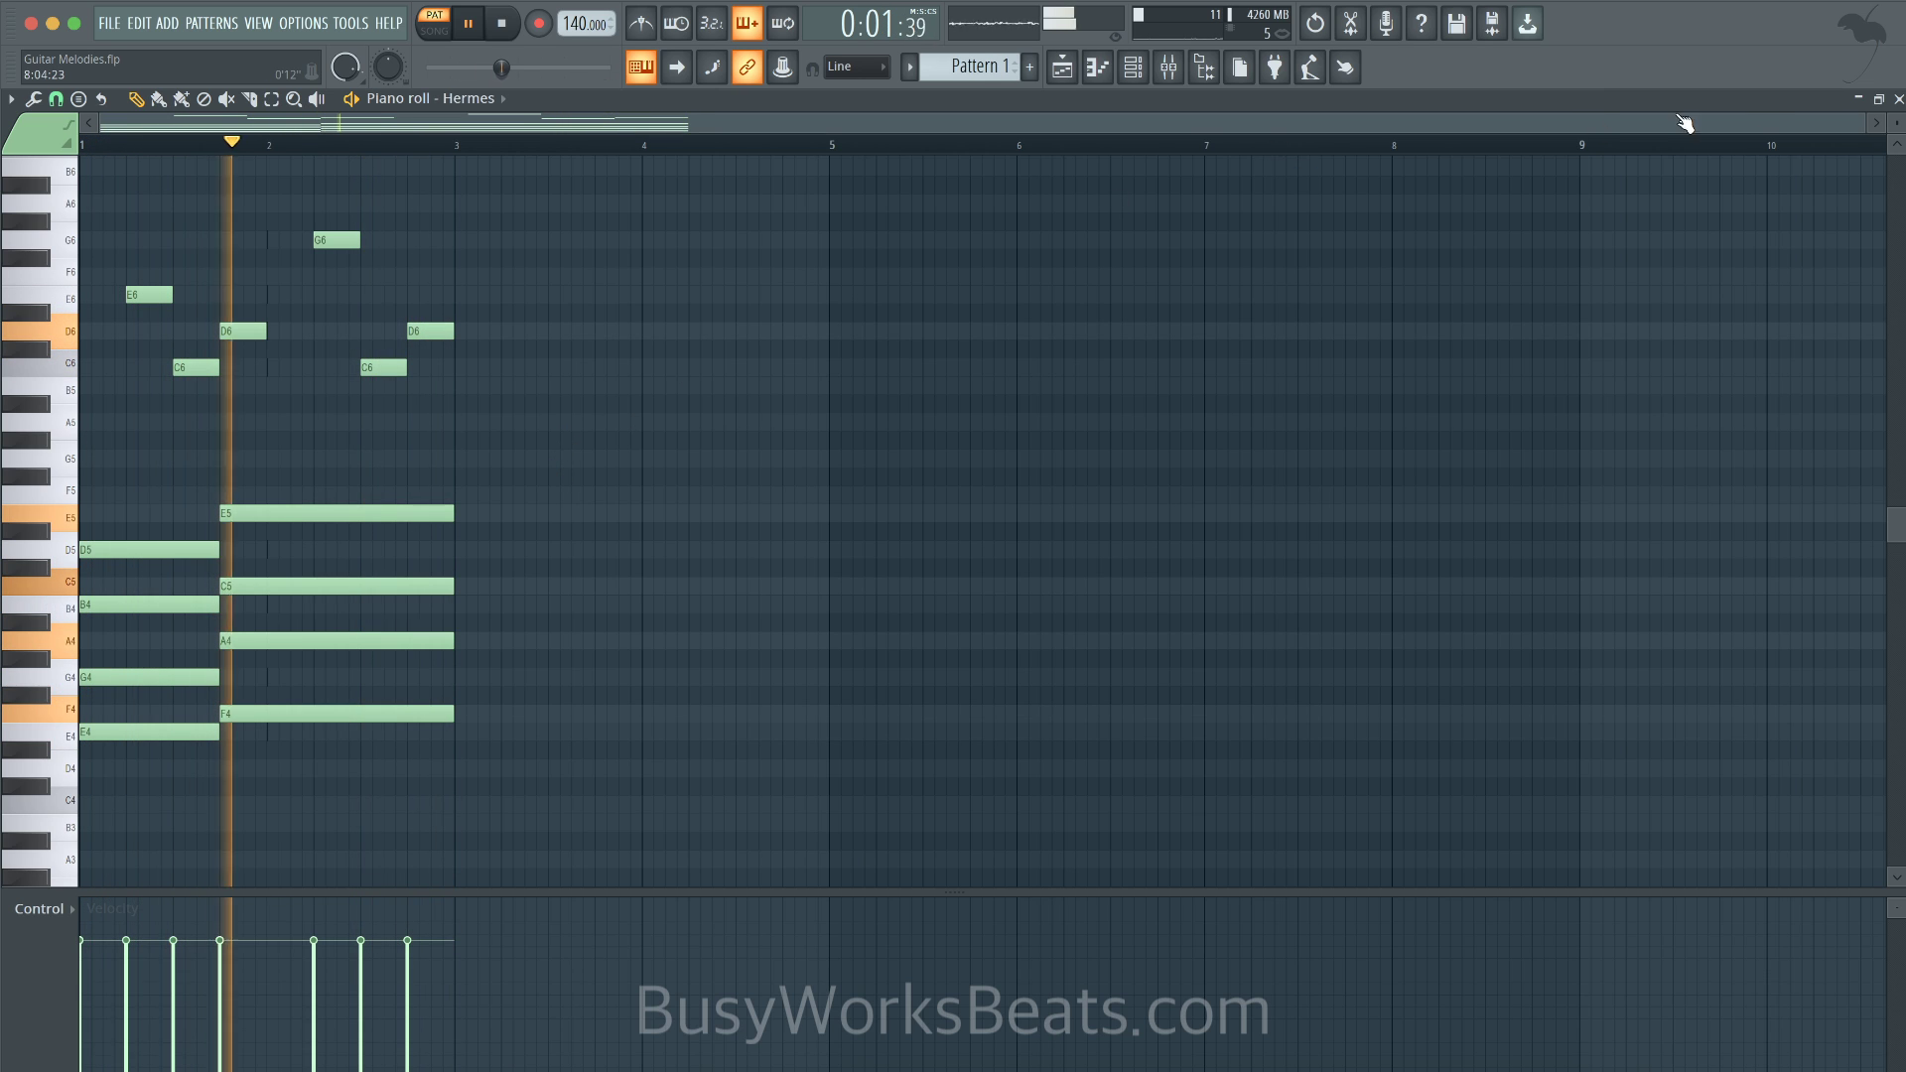
- Close the piano roll, open the Hermes synth from the channel rack, and stop playback
left_click(1899, 100)
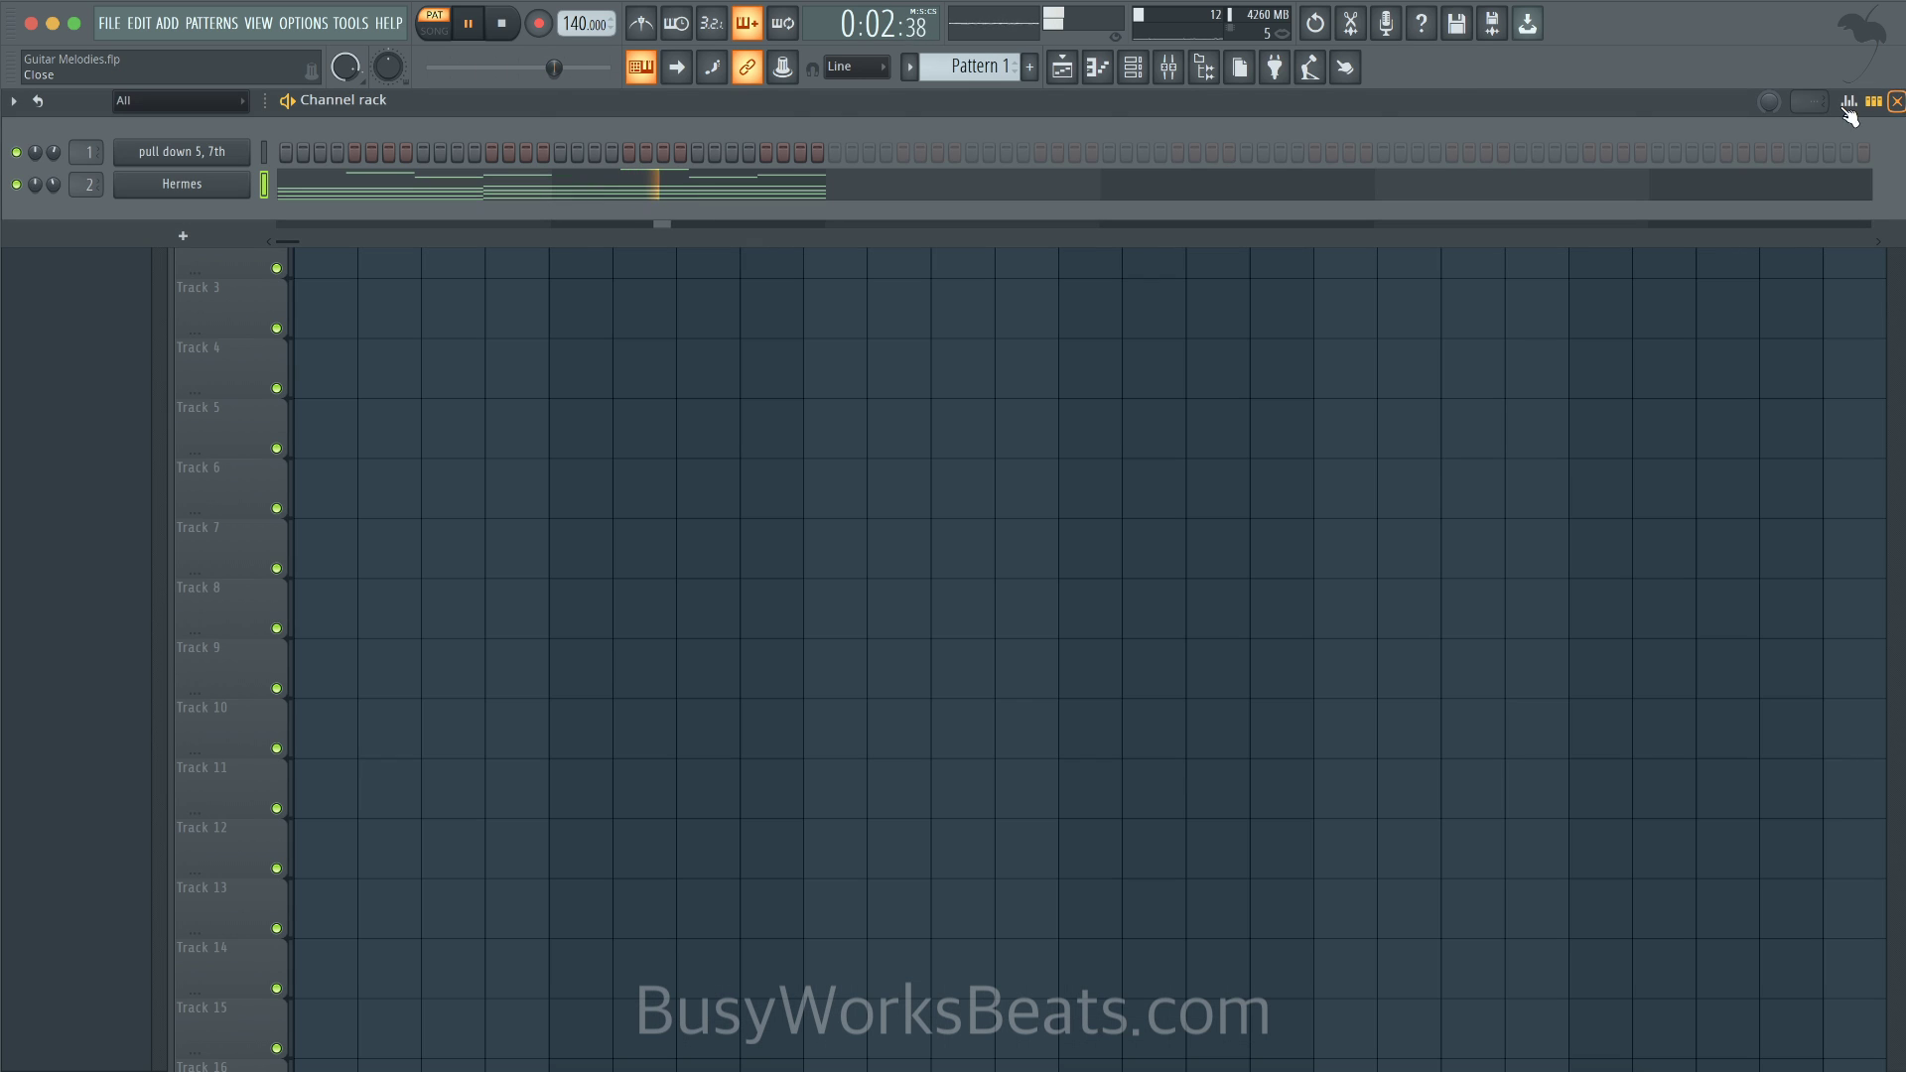
left_click(209, 183)
key("space")
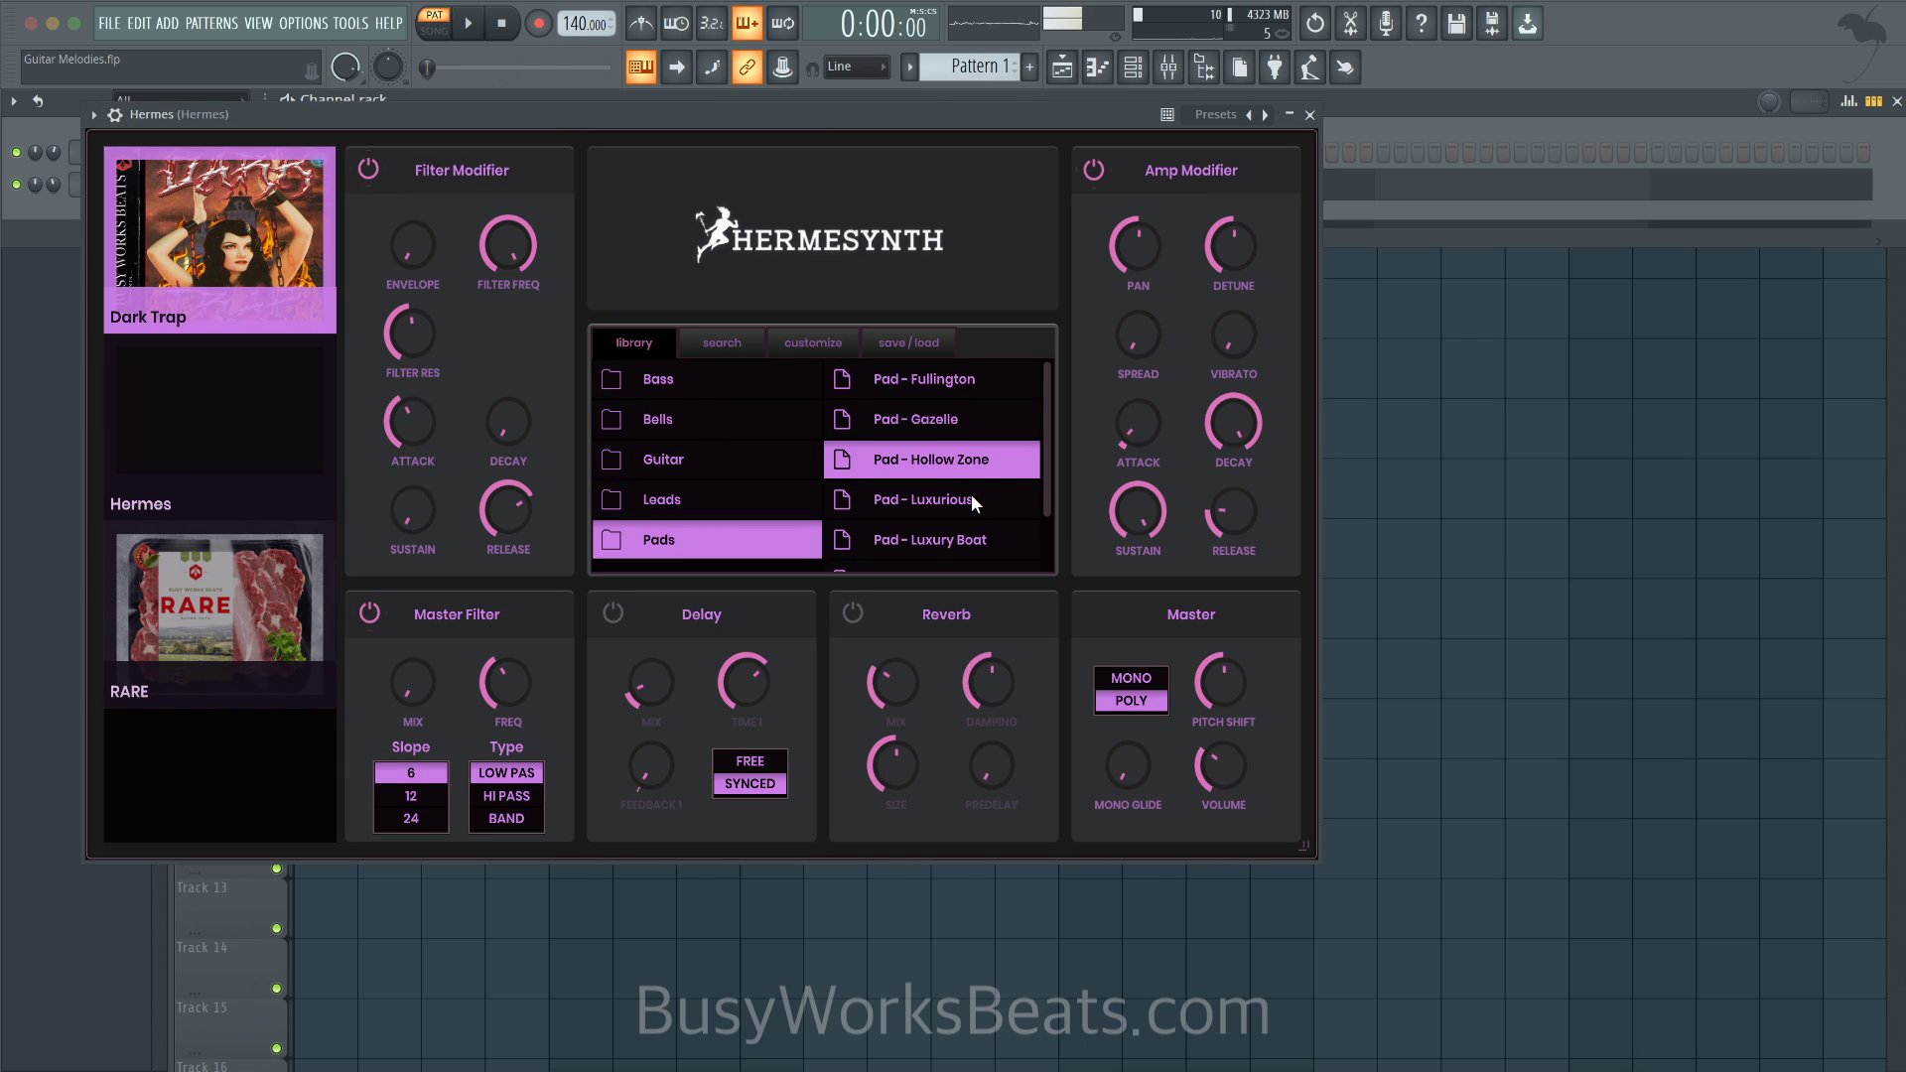
- Try the Pad - Luxurious preset with delay and reverb switched off, and play the pattern
scroll(971, 495, "down", 1)
left_click(972, 453)
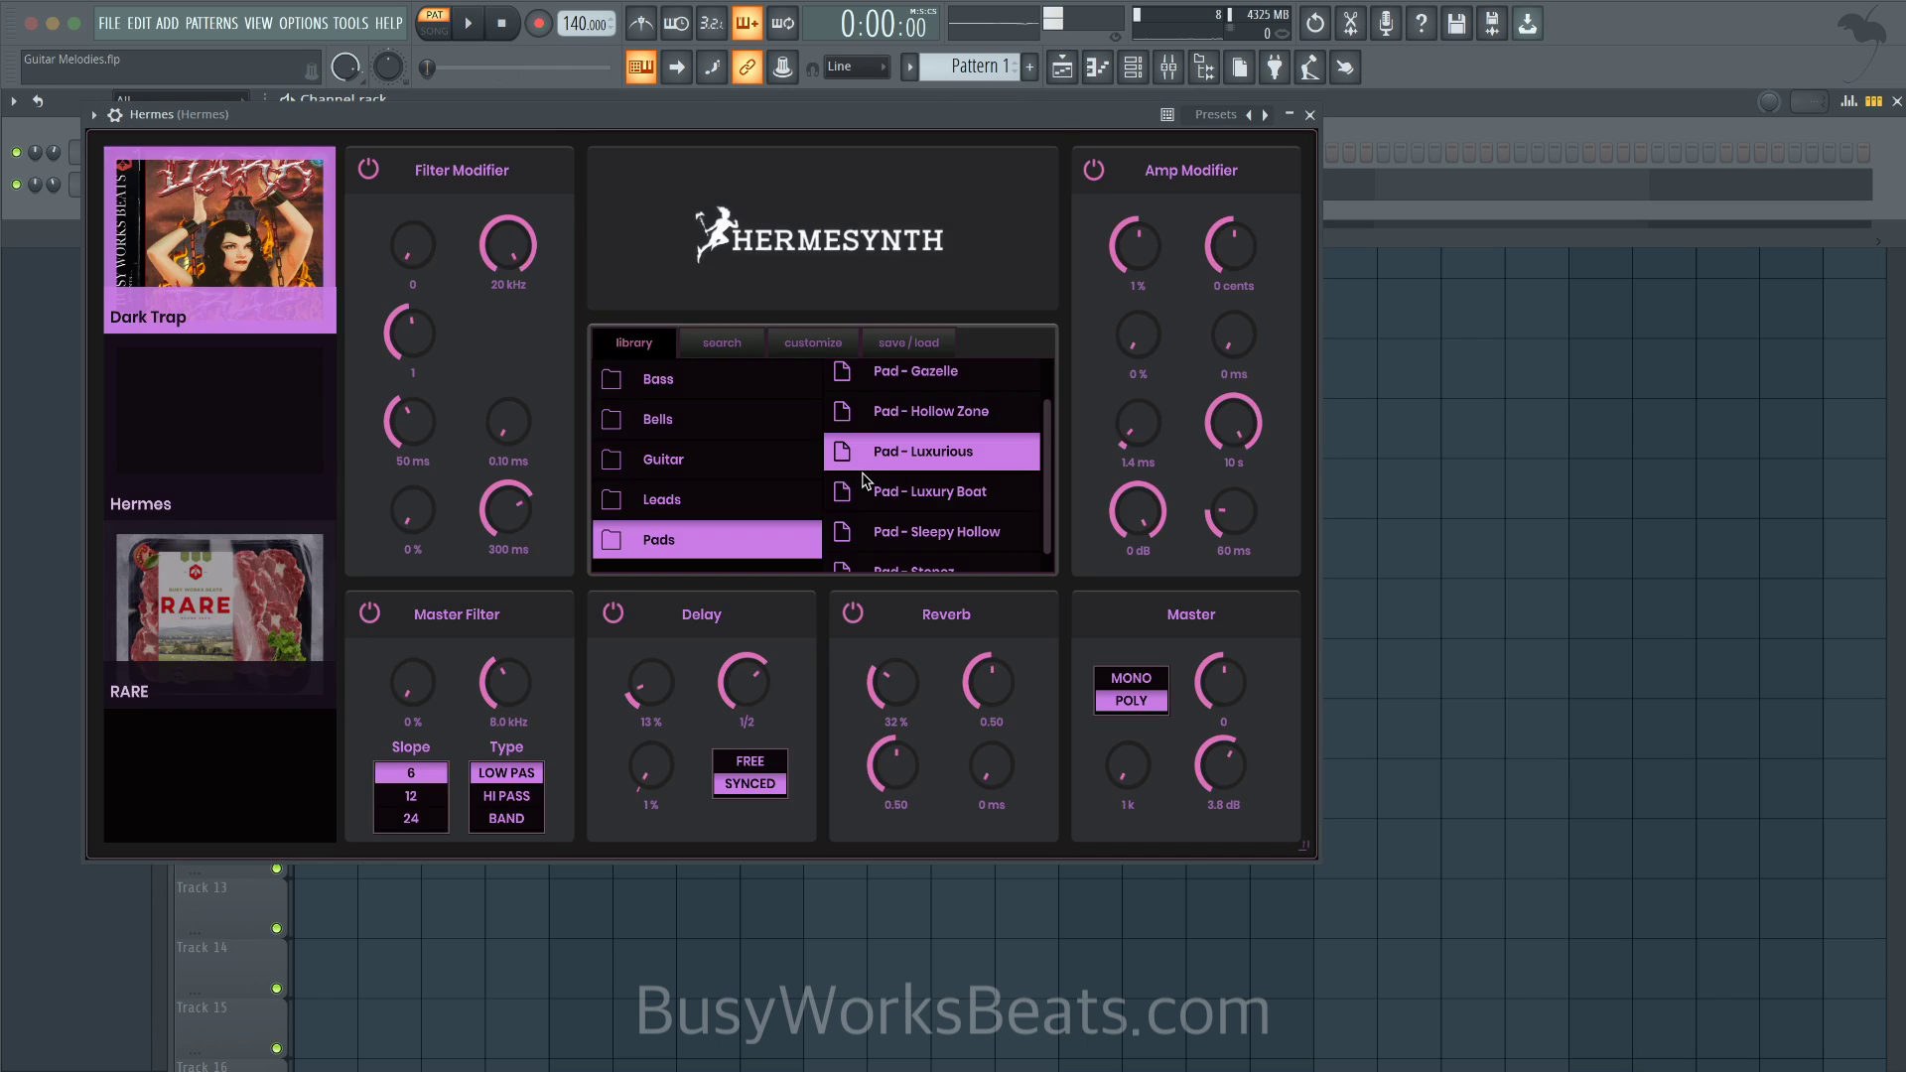
left_click(613, 613)
left_click(853, 613)
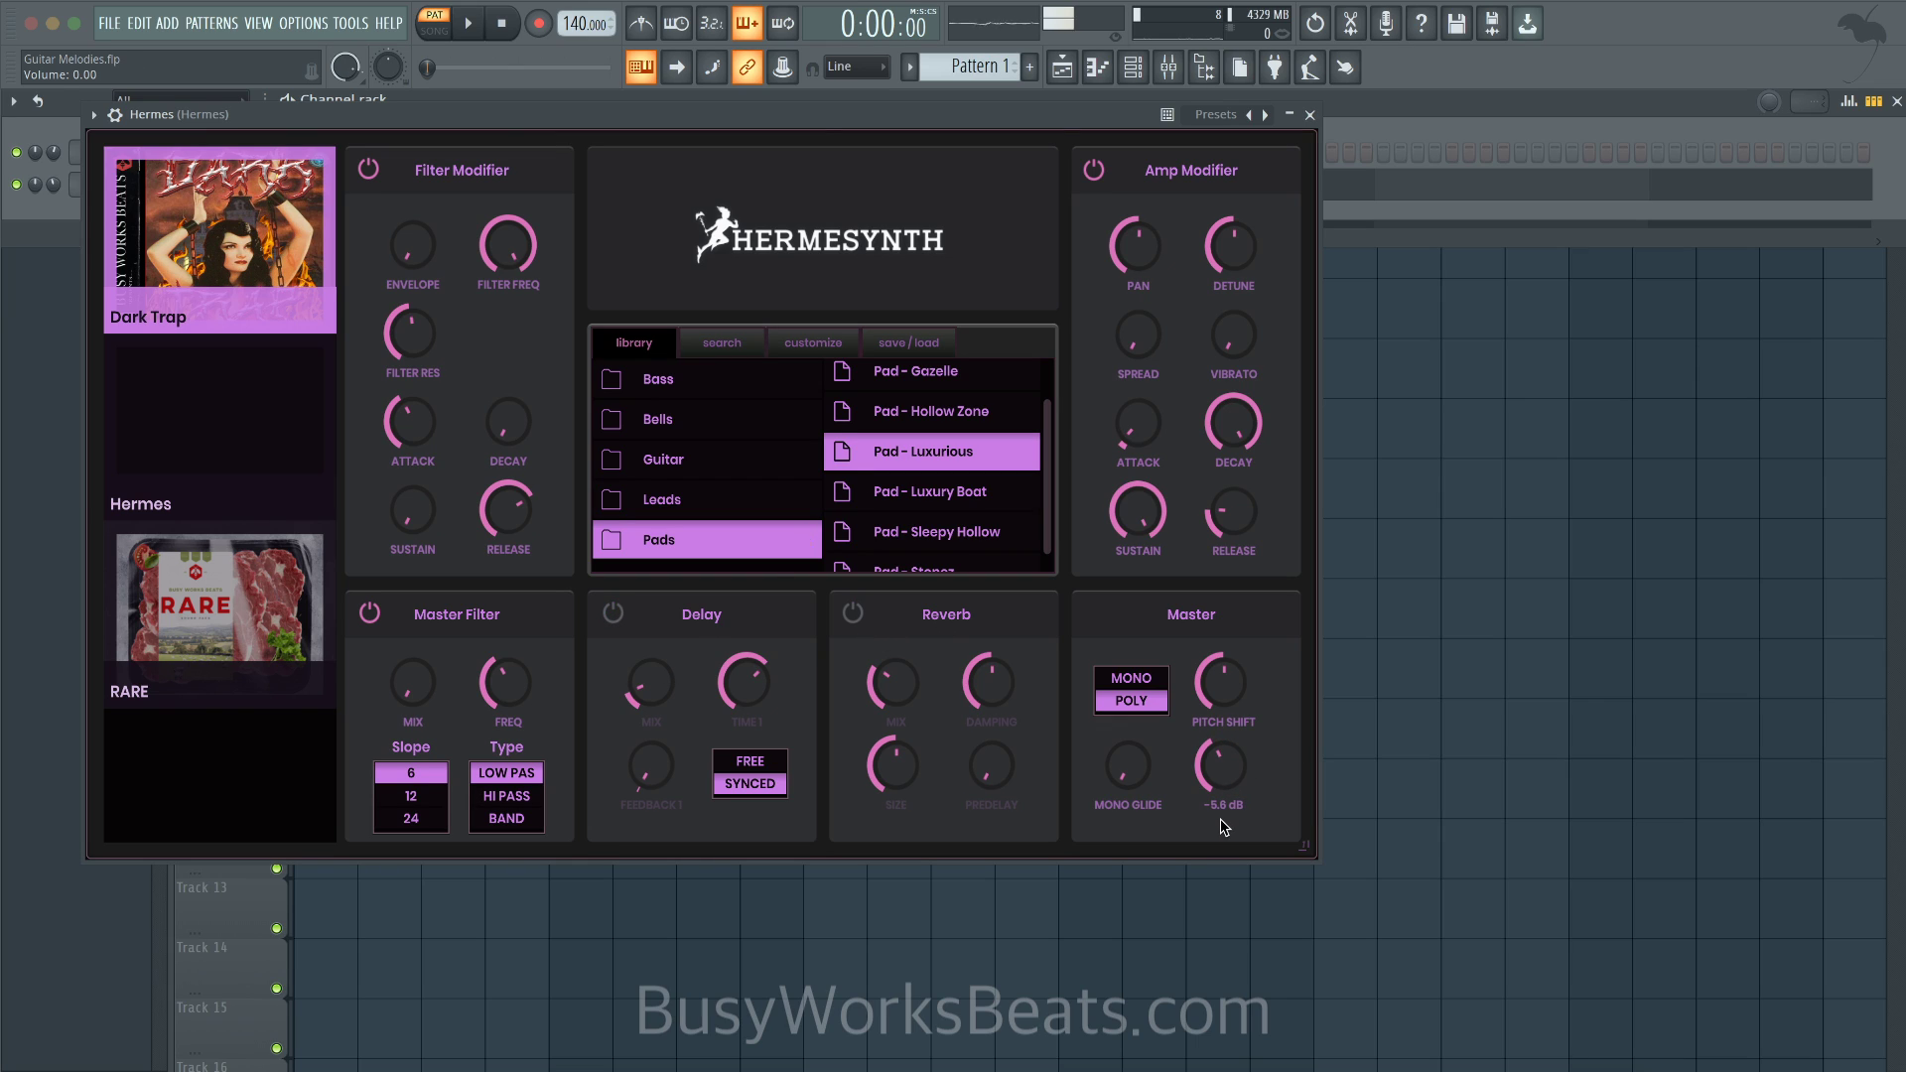
key("space")
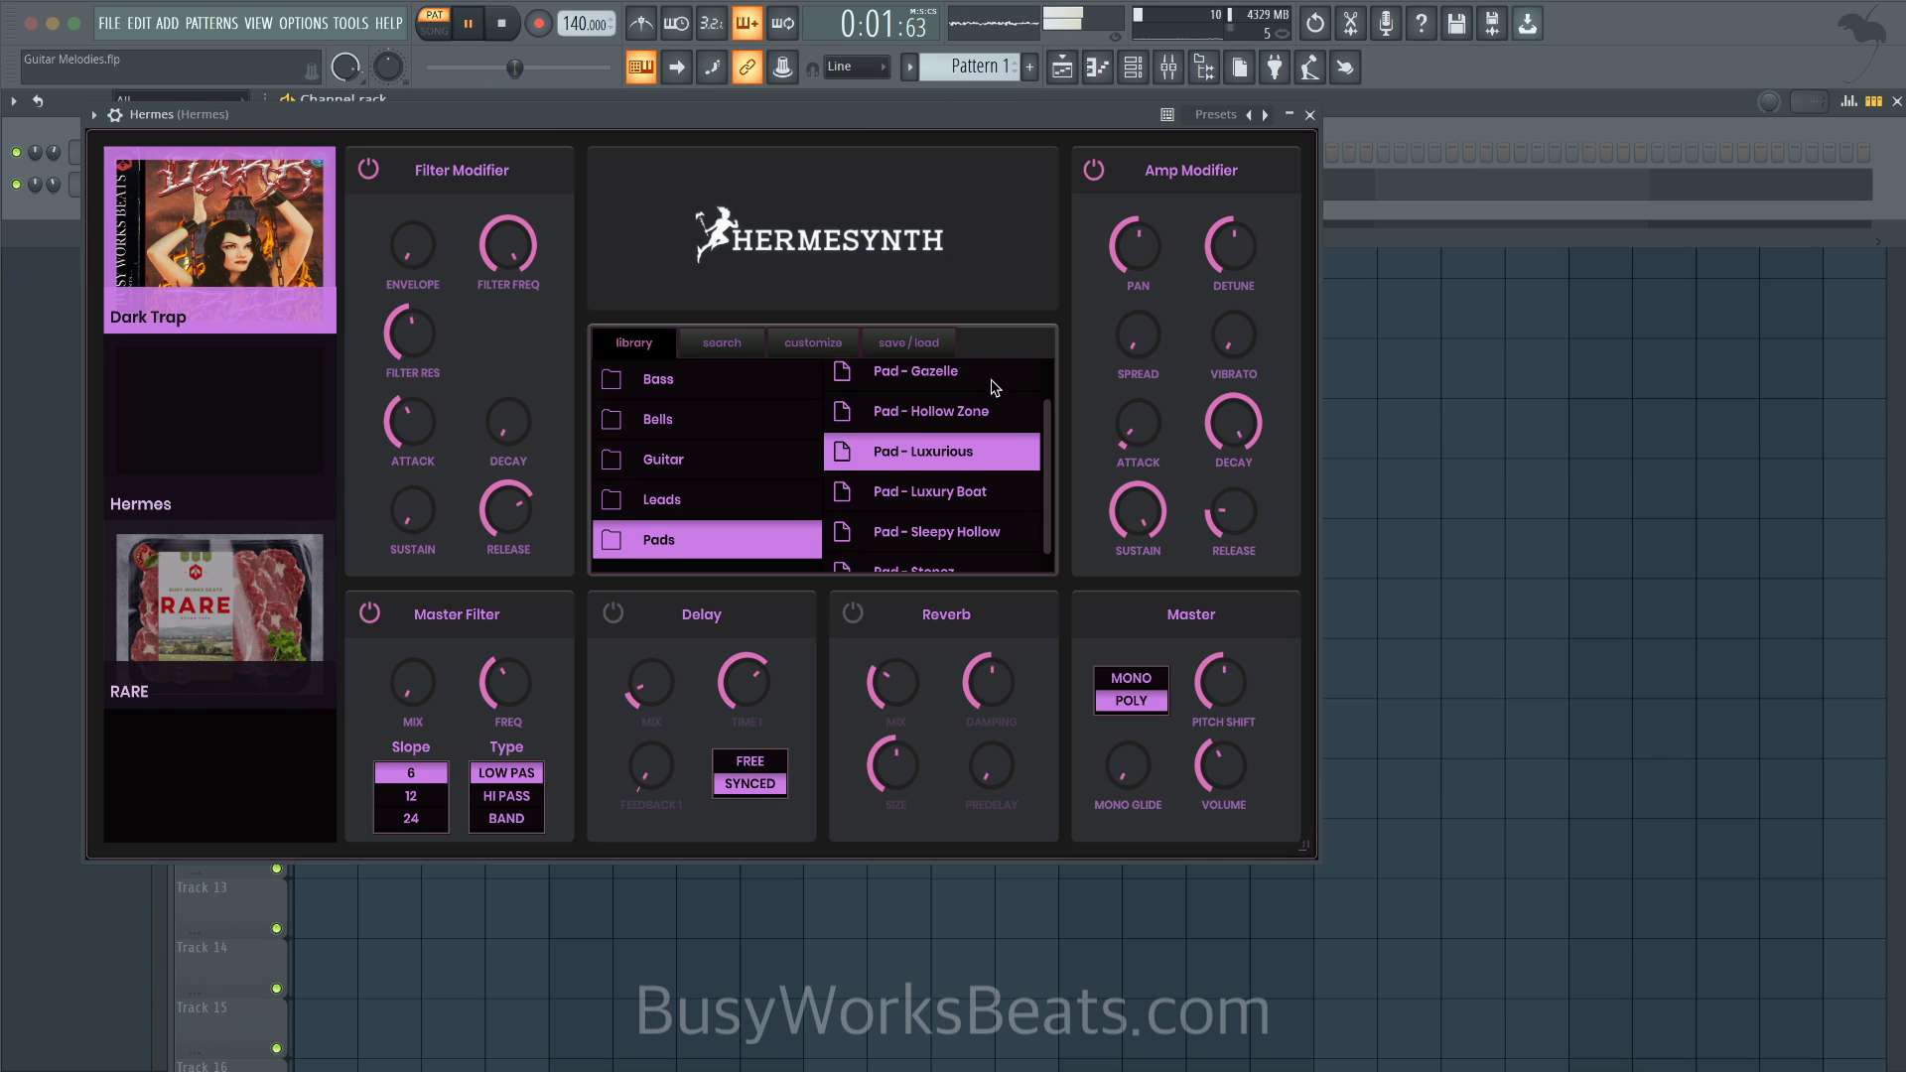
- Try the Pad - Sleepy Hollow preset with the amp spread at 25% and vibrato at 0.78 ms
scroll(946, 453, "down", 1)
left_click(943, 511)
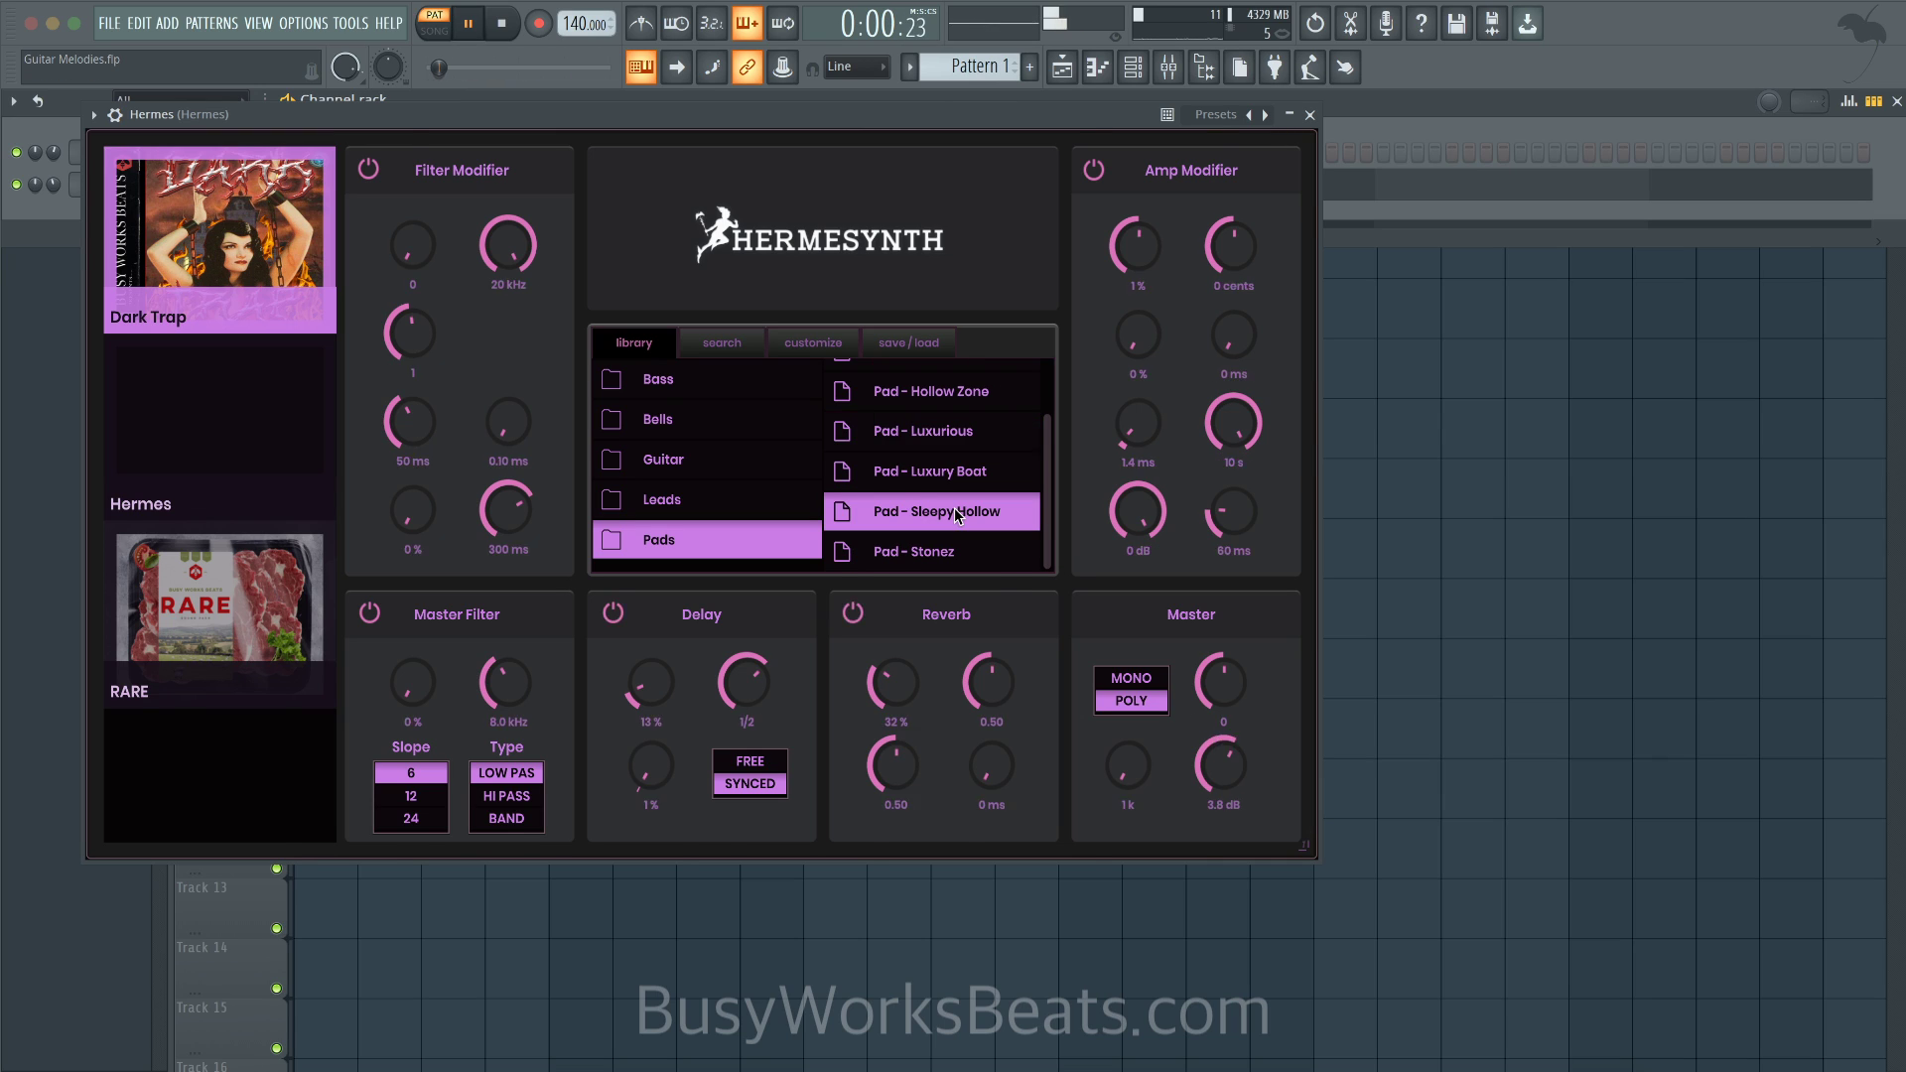
key("space")
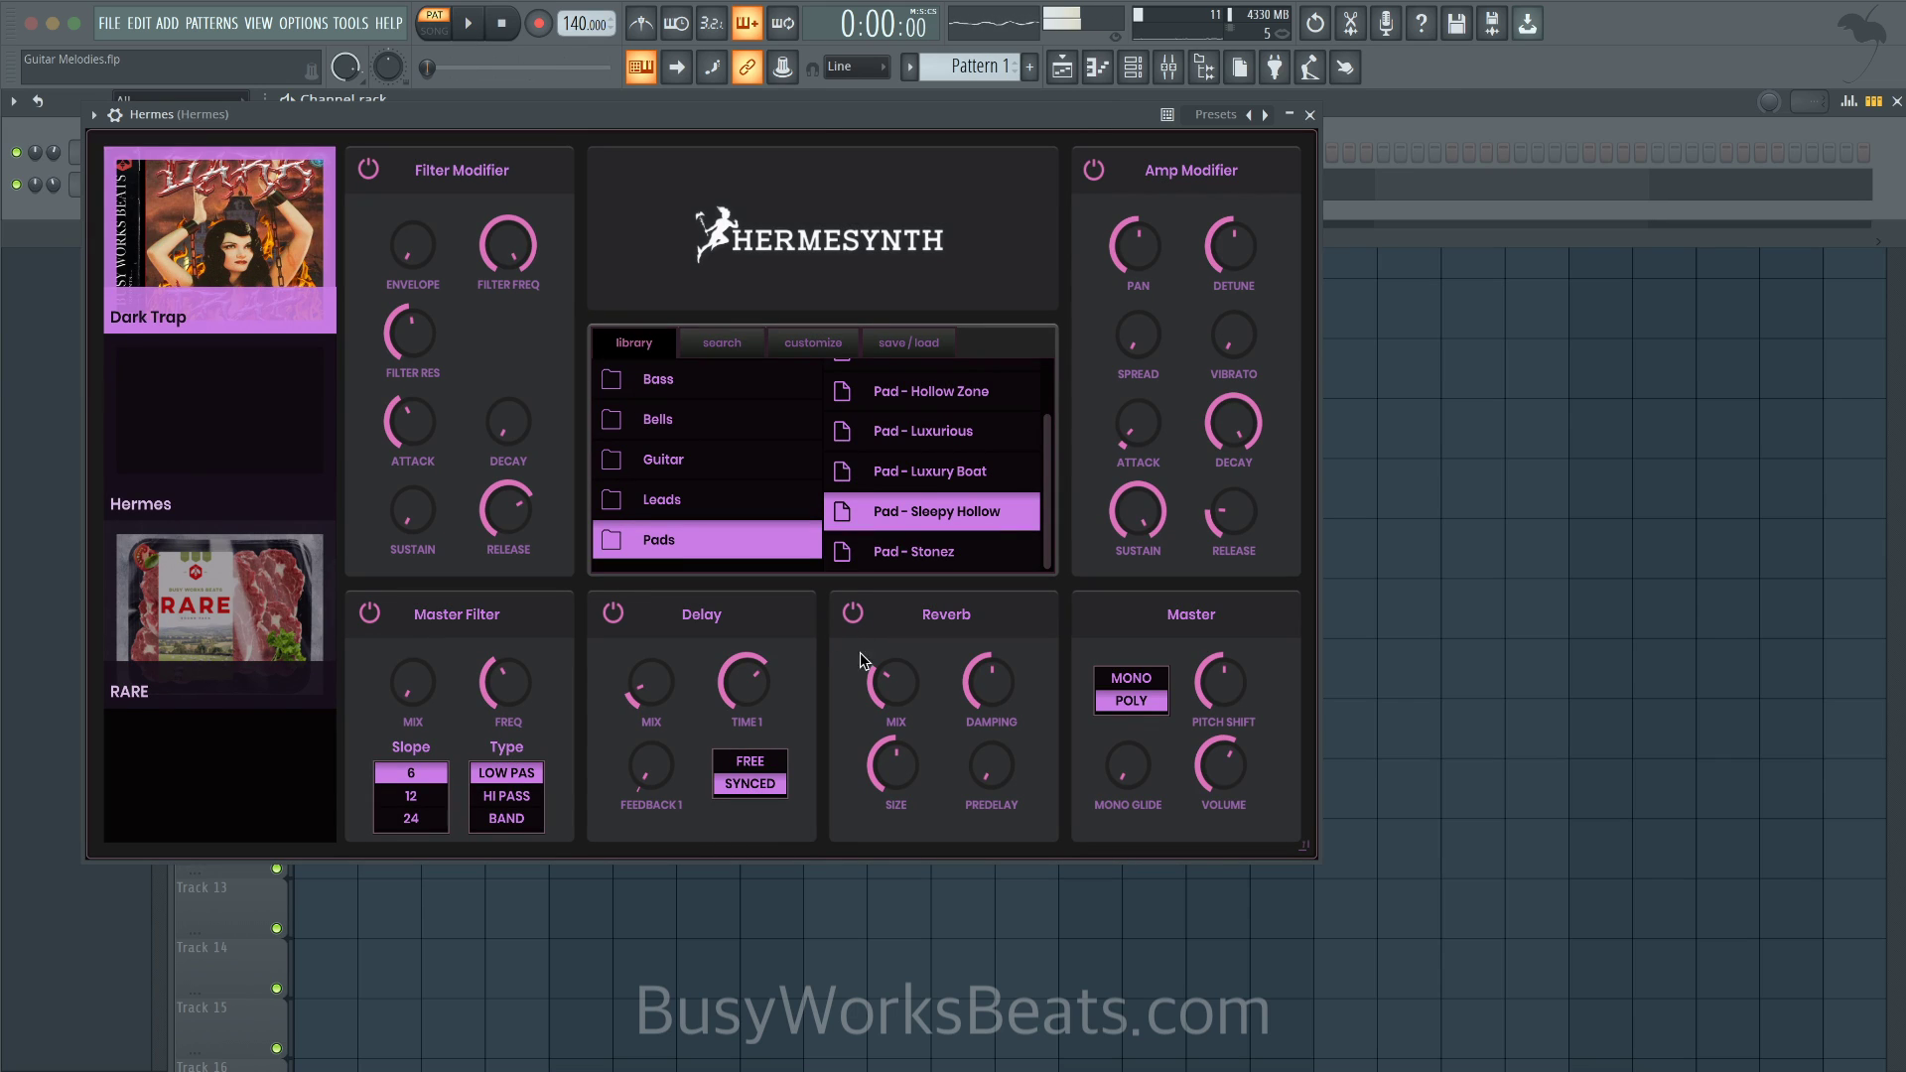
key("space")
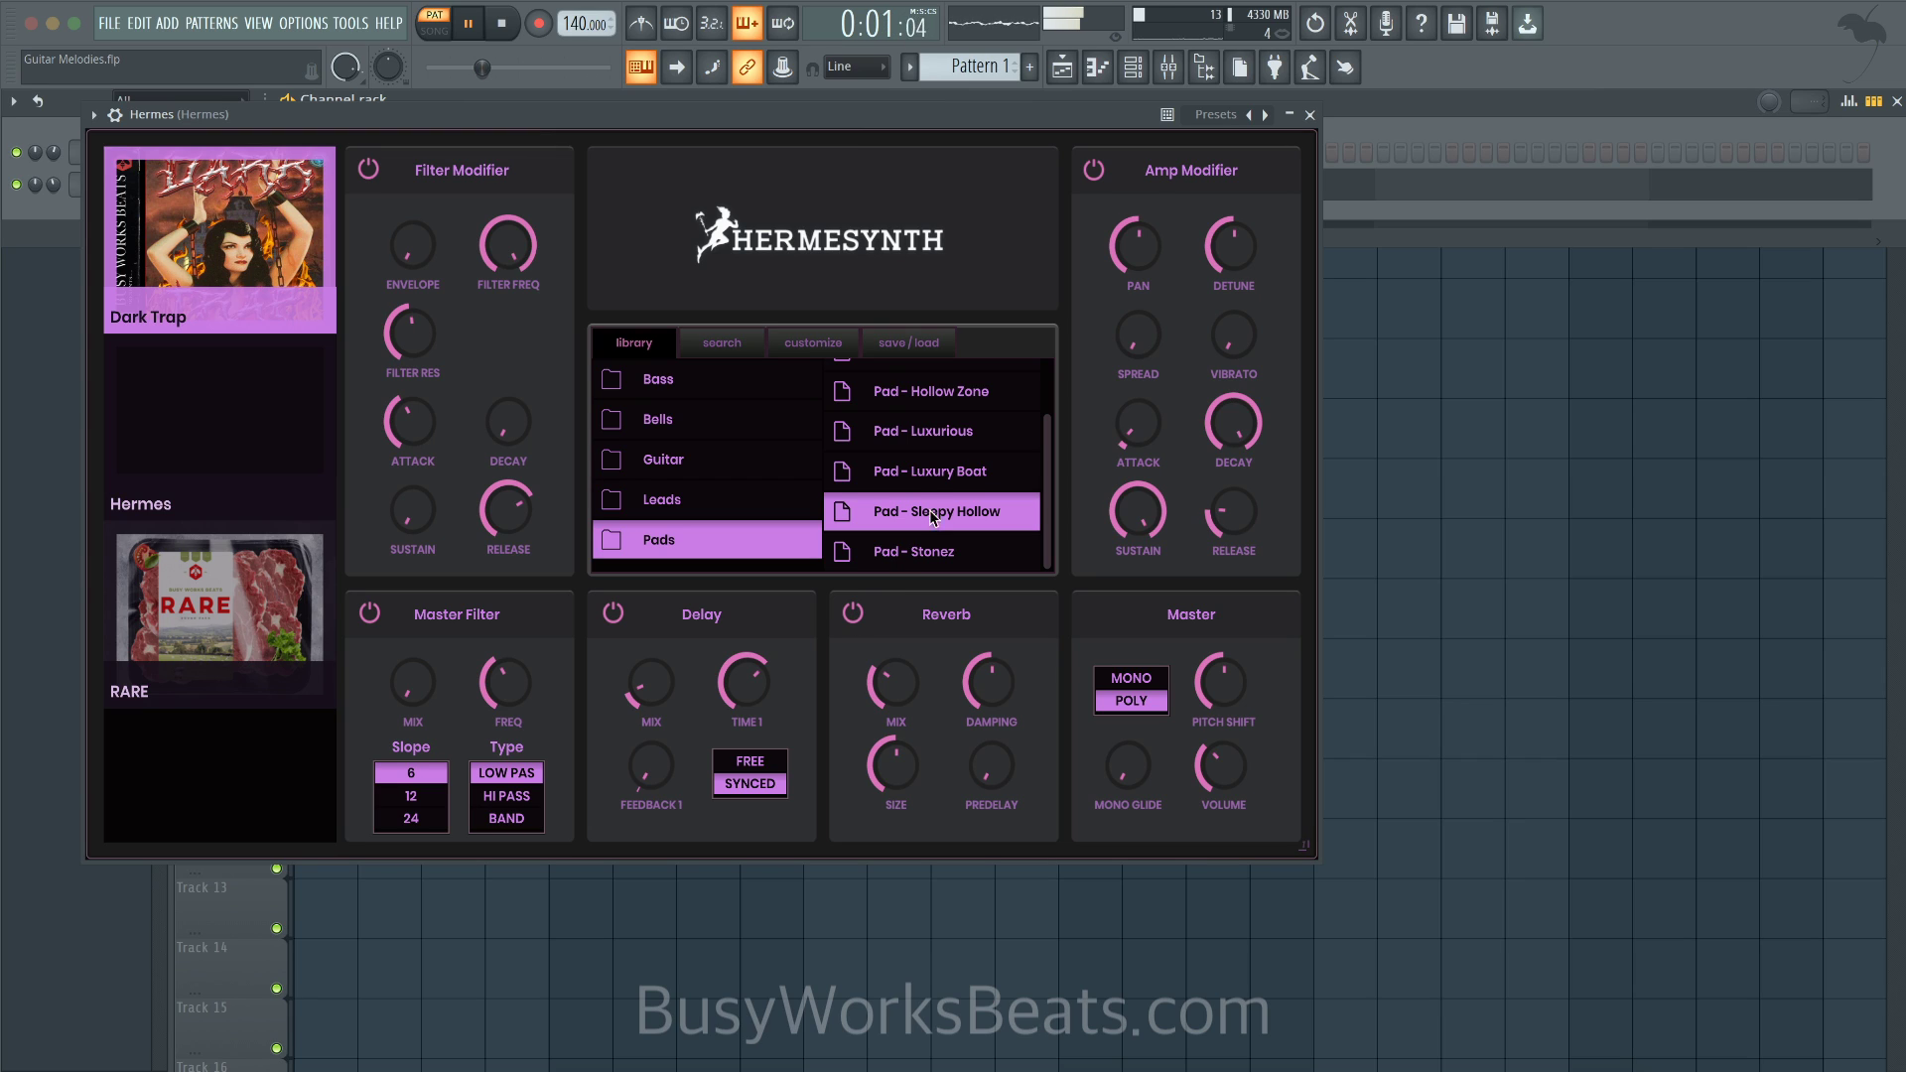
scroll(970, 470, "up", 2)
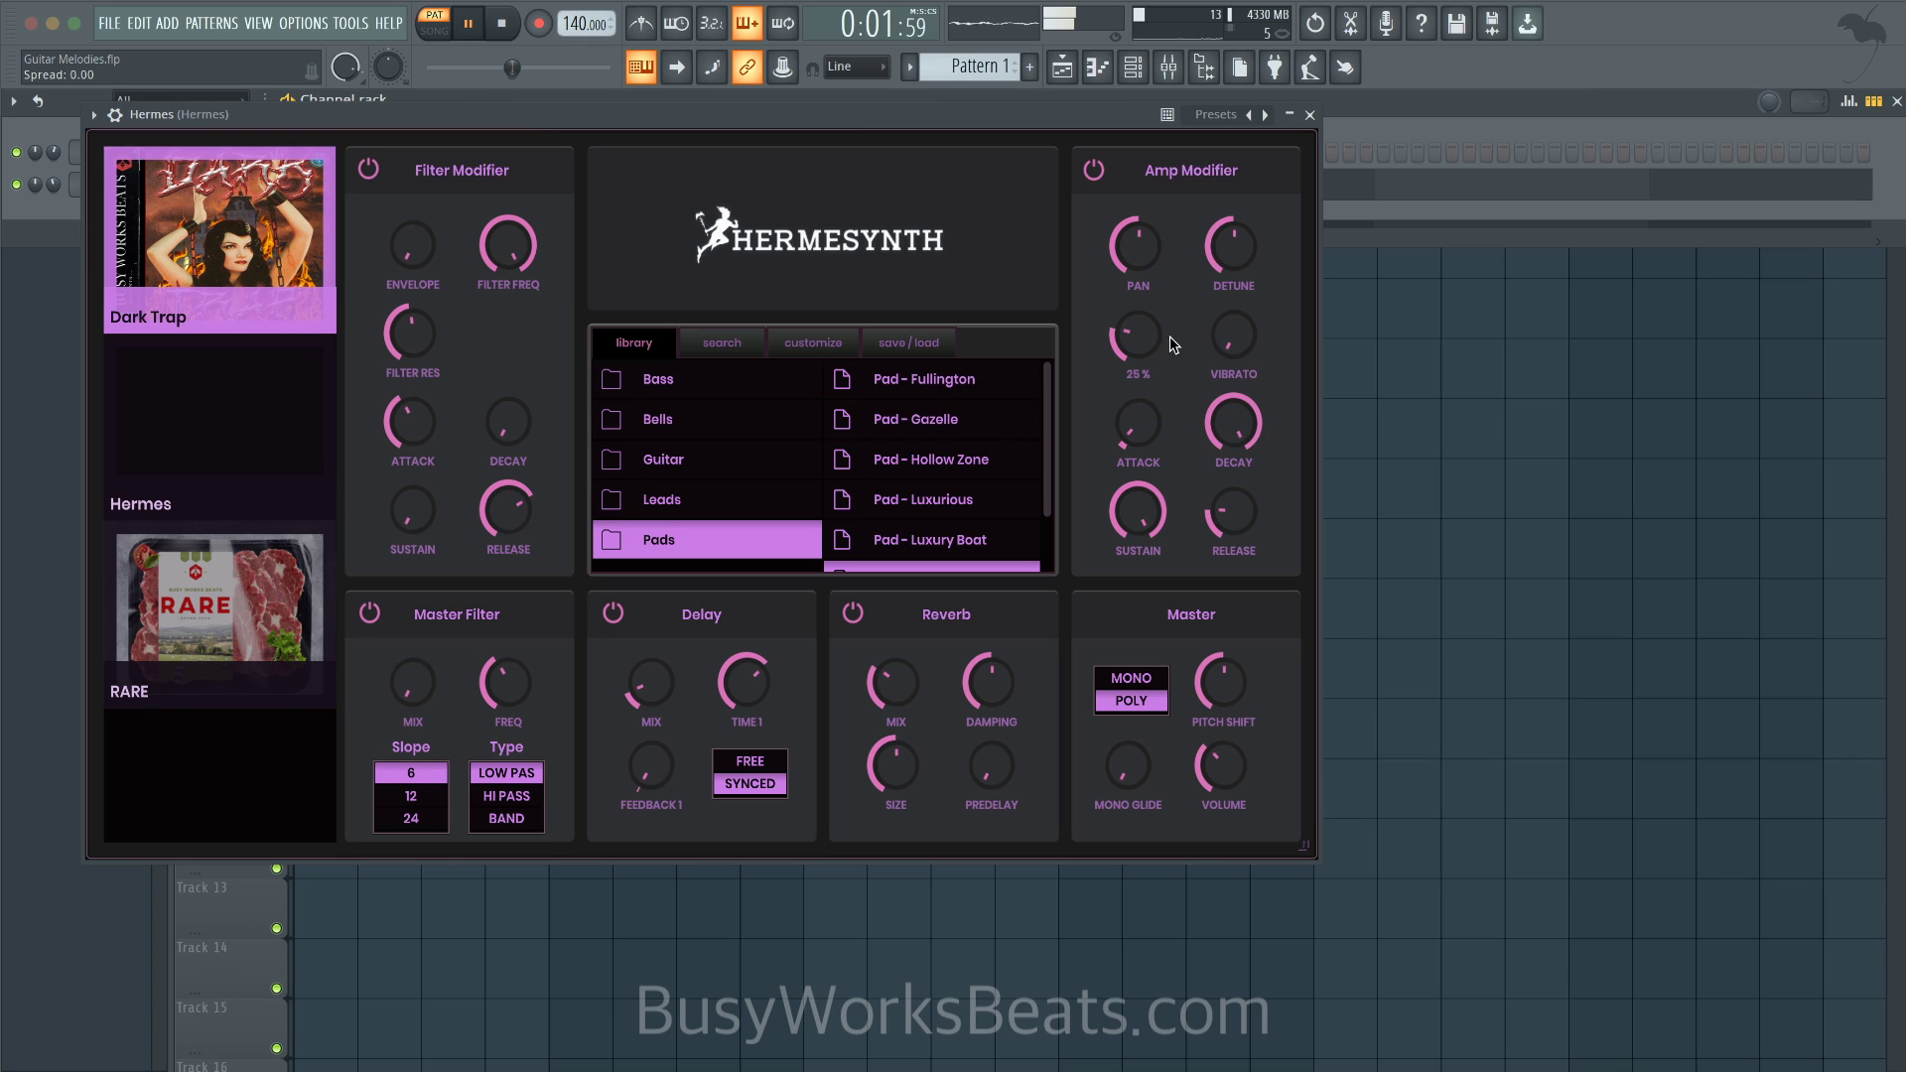
left_click_drag(1233, 358, 1236, 246)
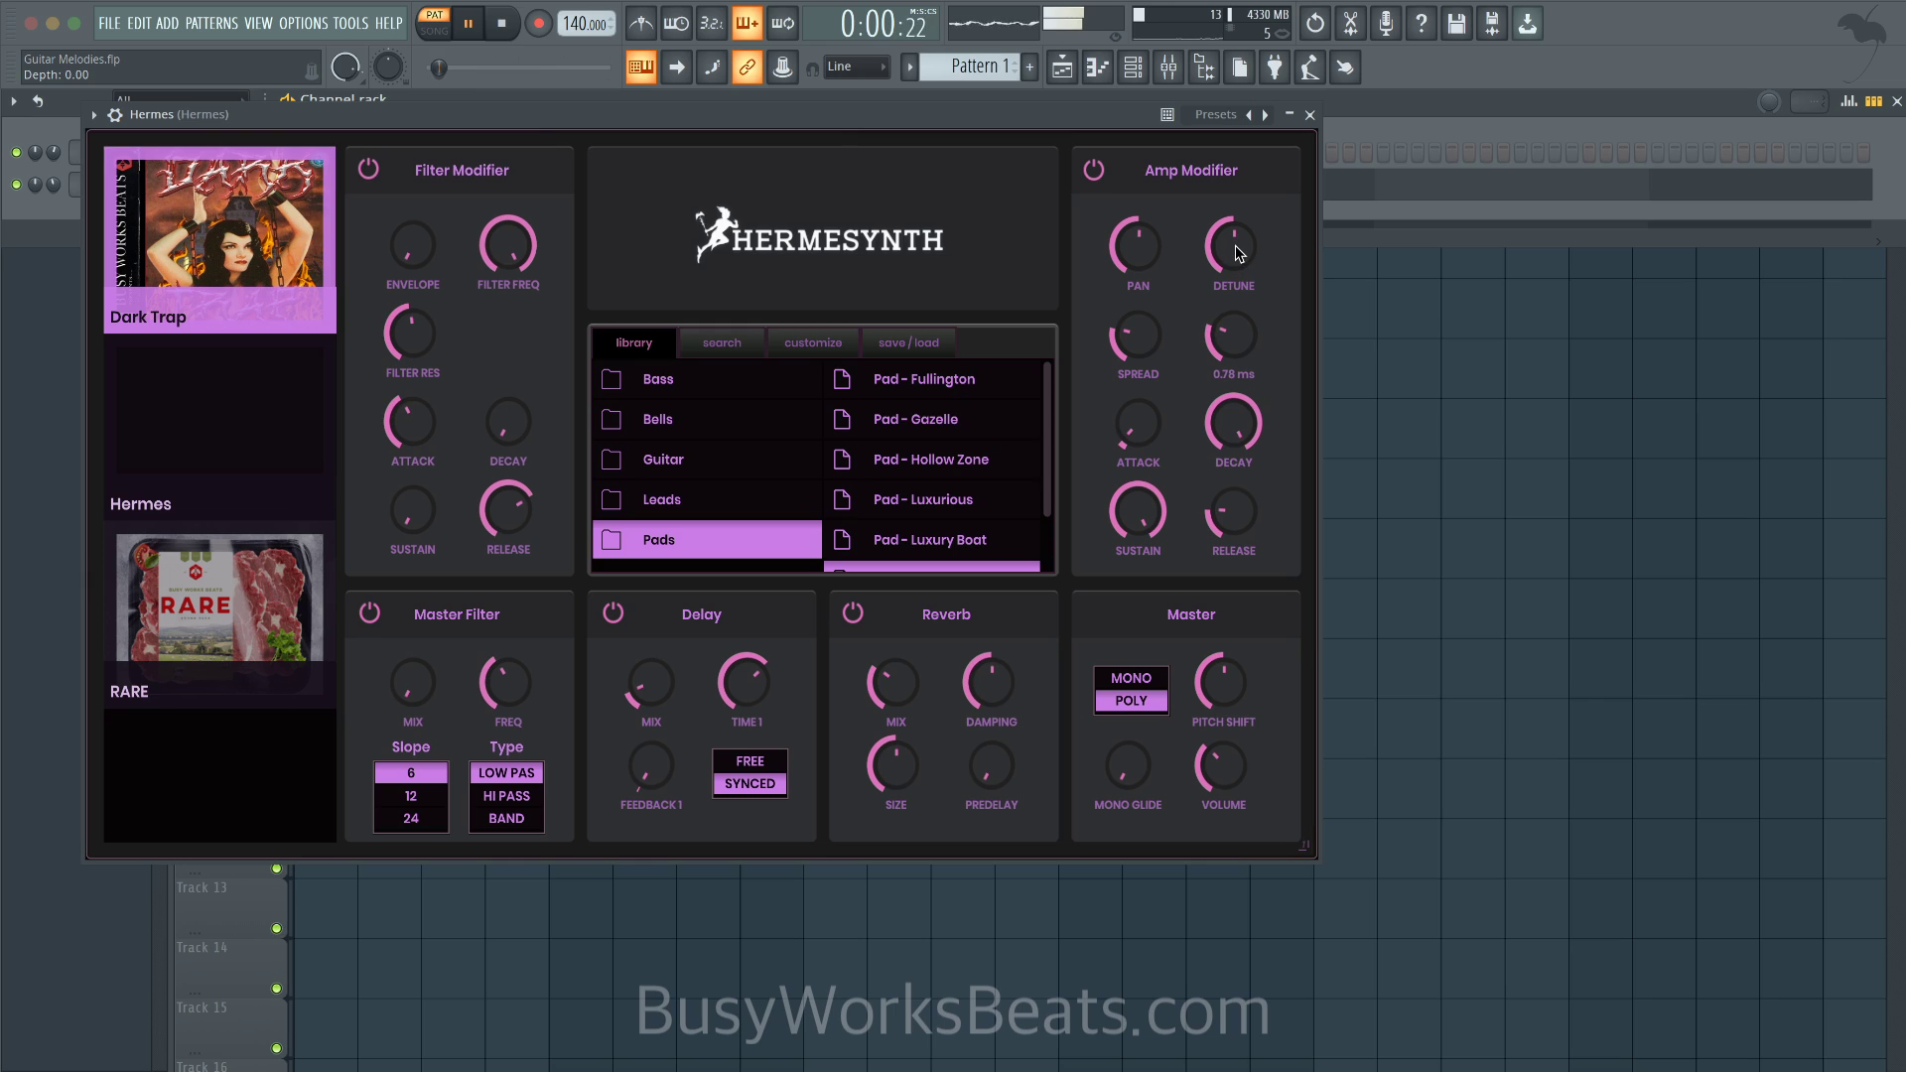
- Load the Pad - Gazelle preset and switch off its reverb and delay
left_click(944, 421)
key("space")
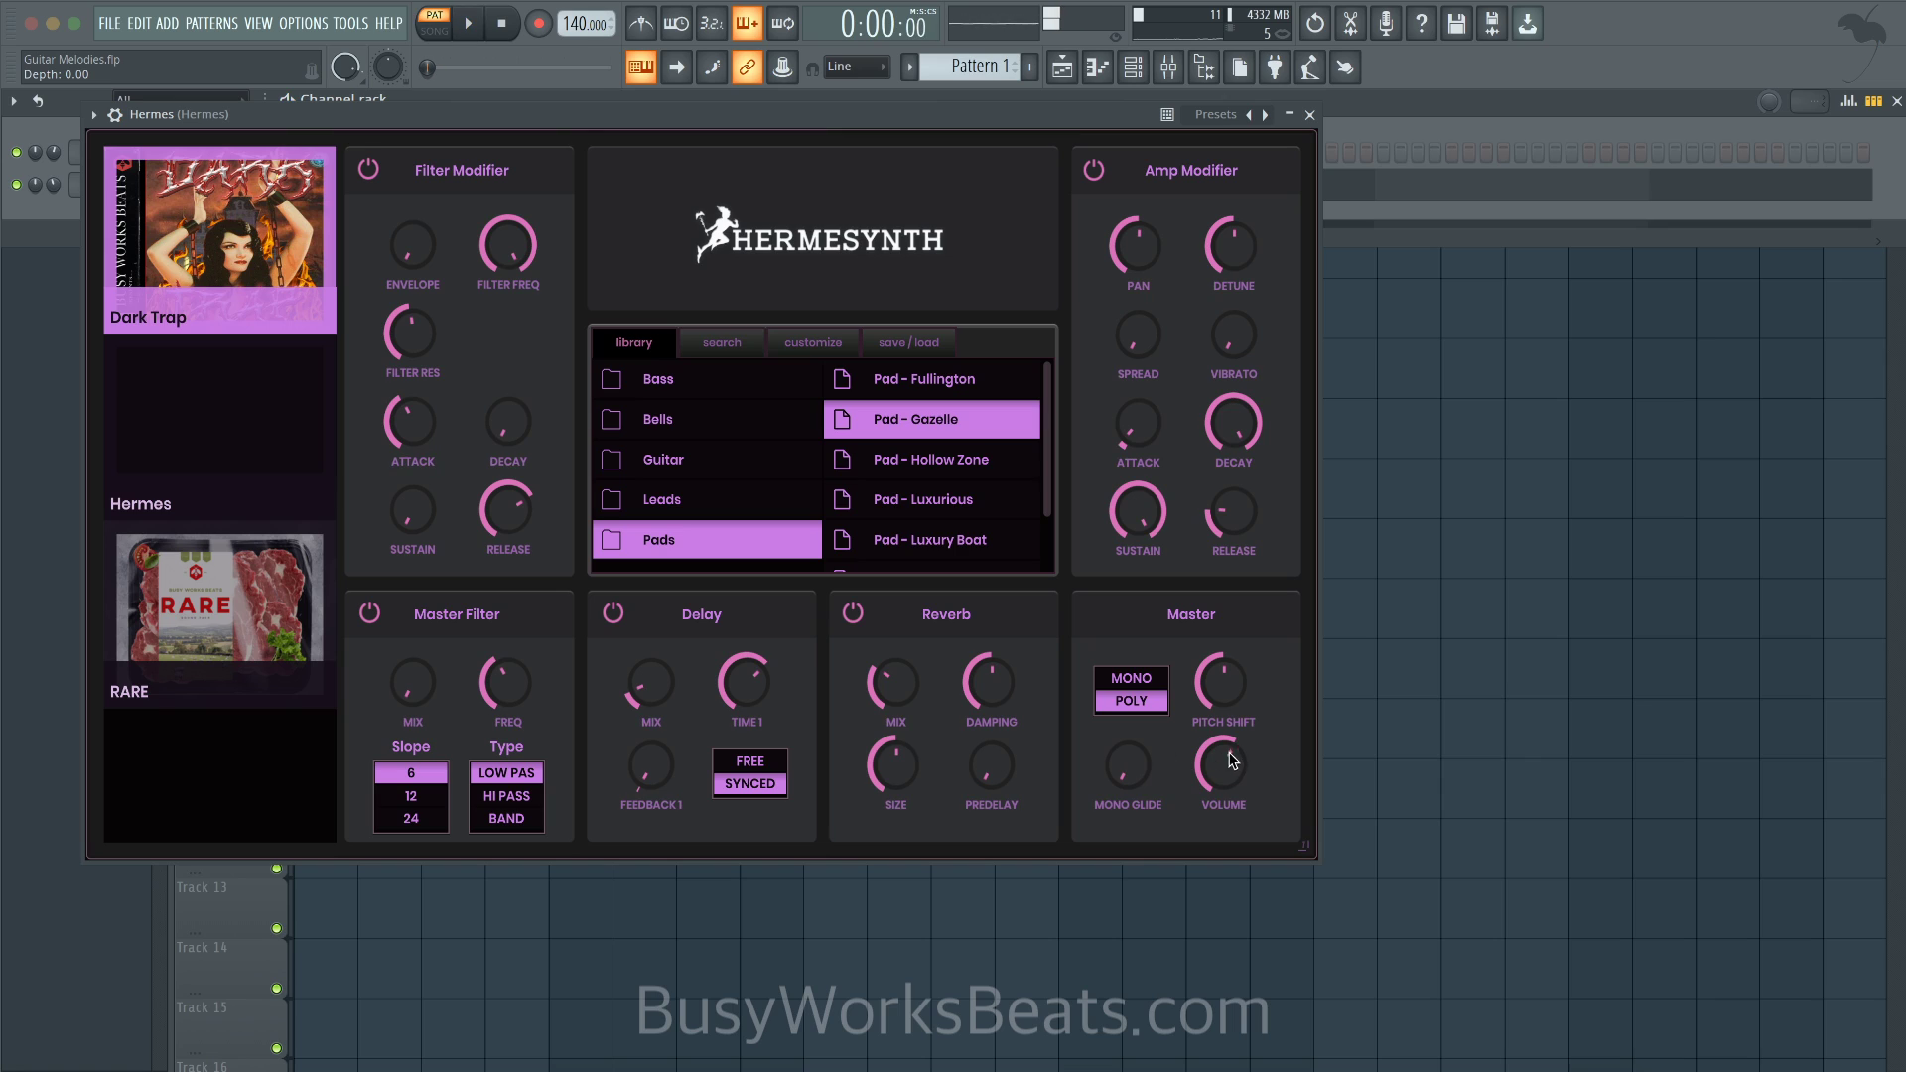
left_click(853, 613)
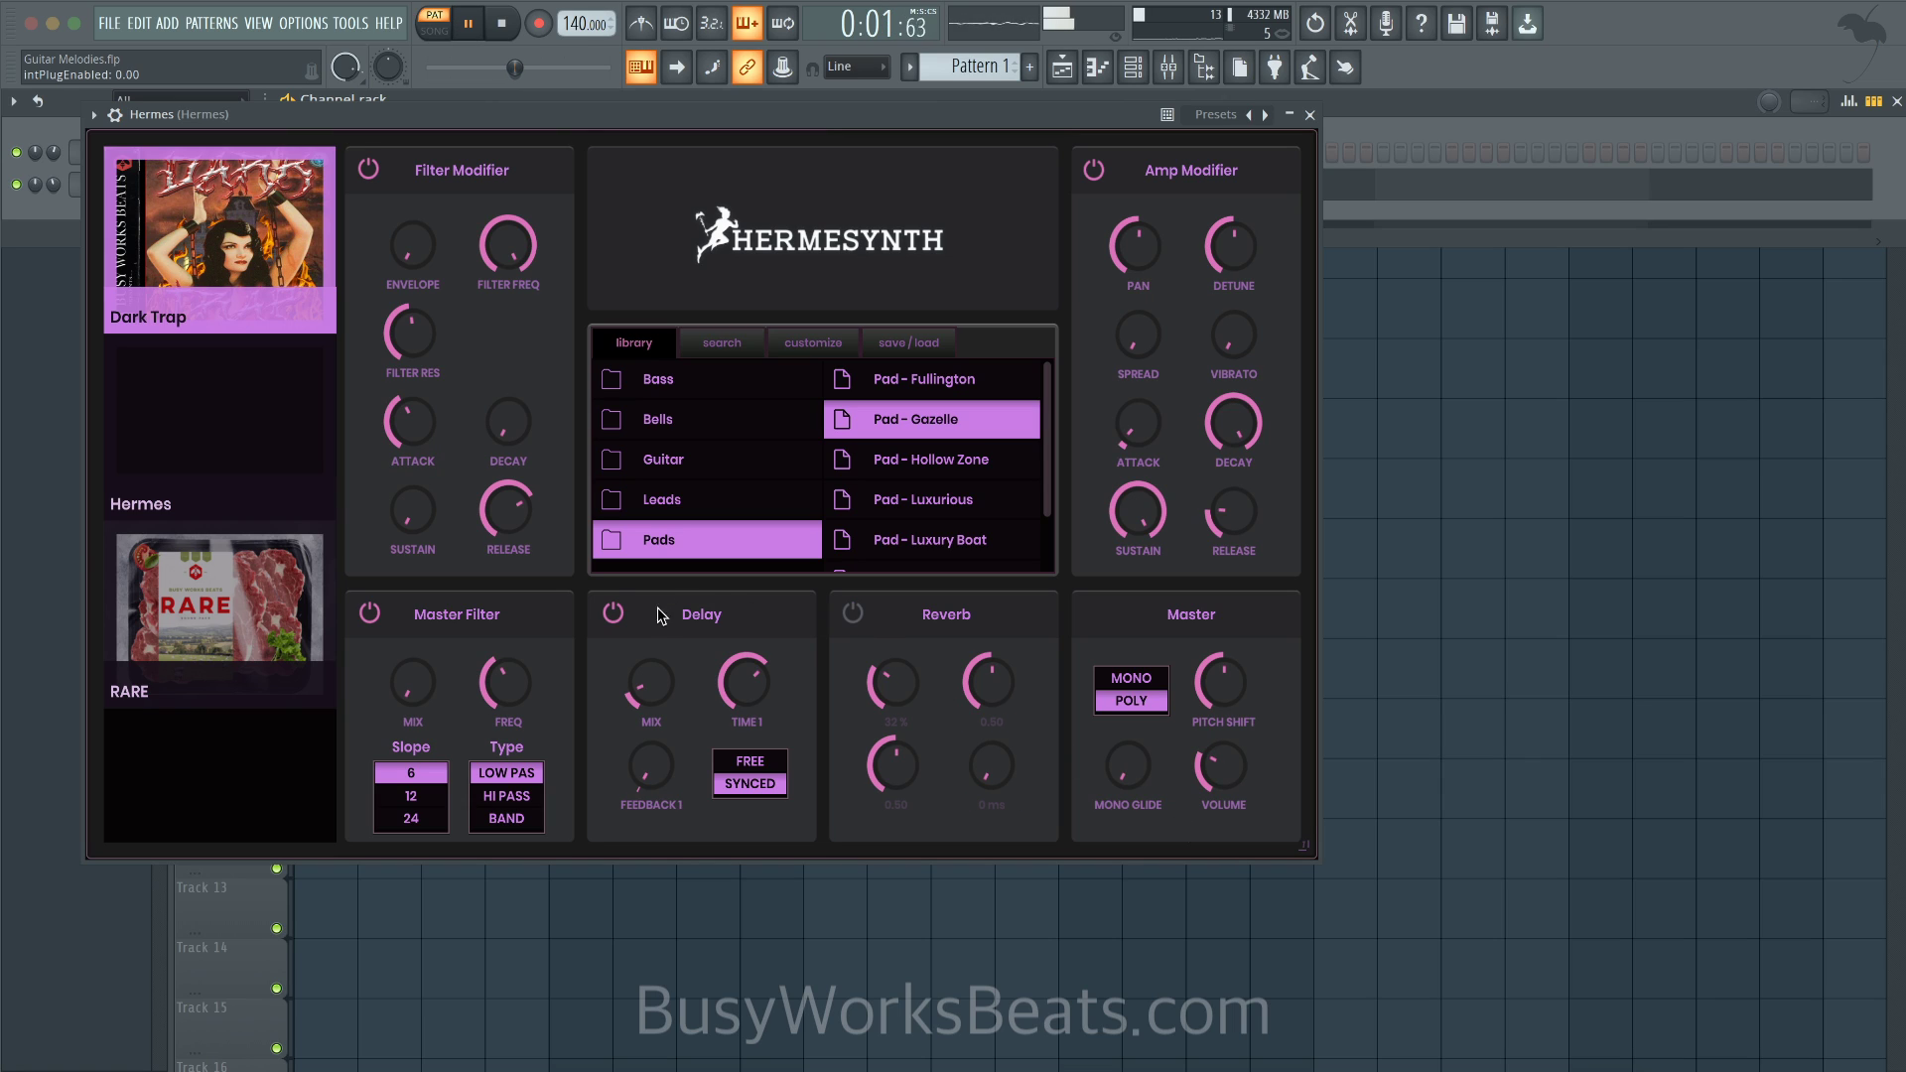
left_click(615, 616)
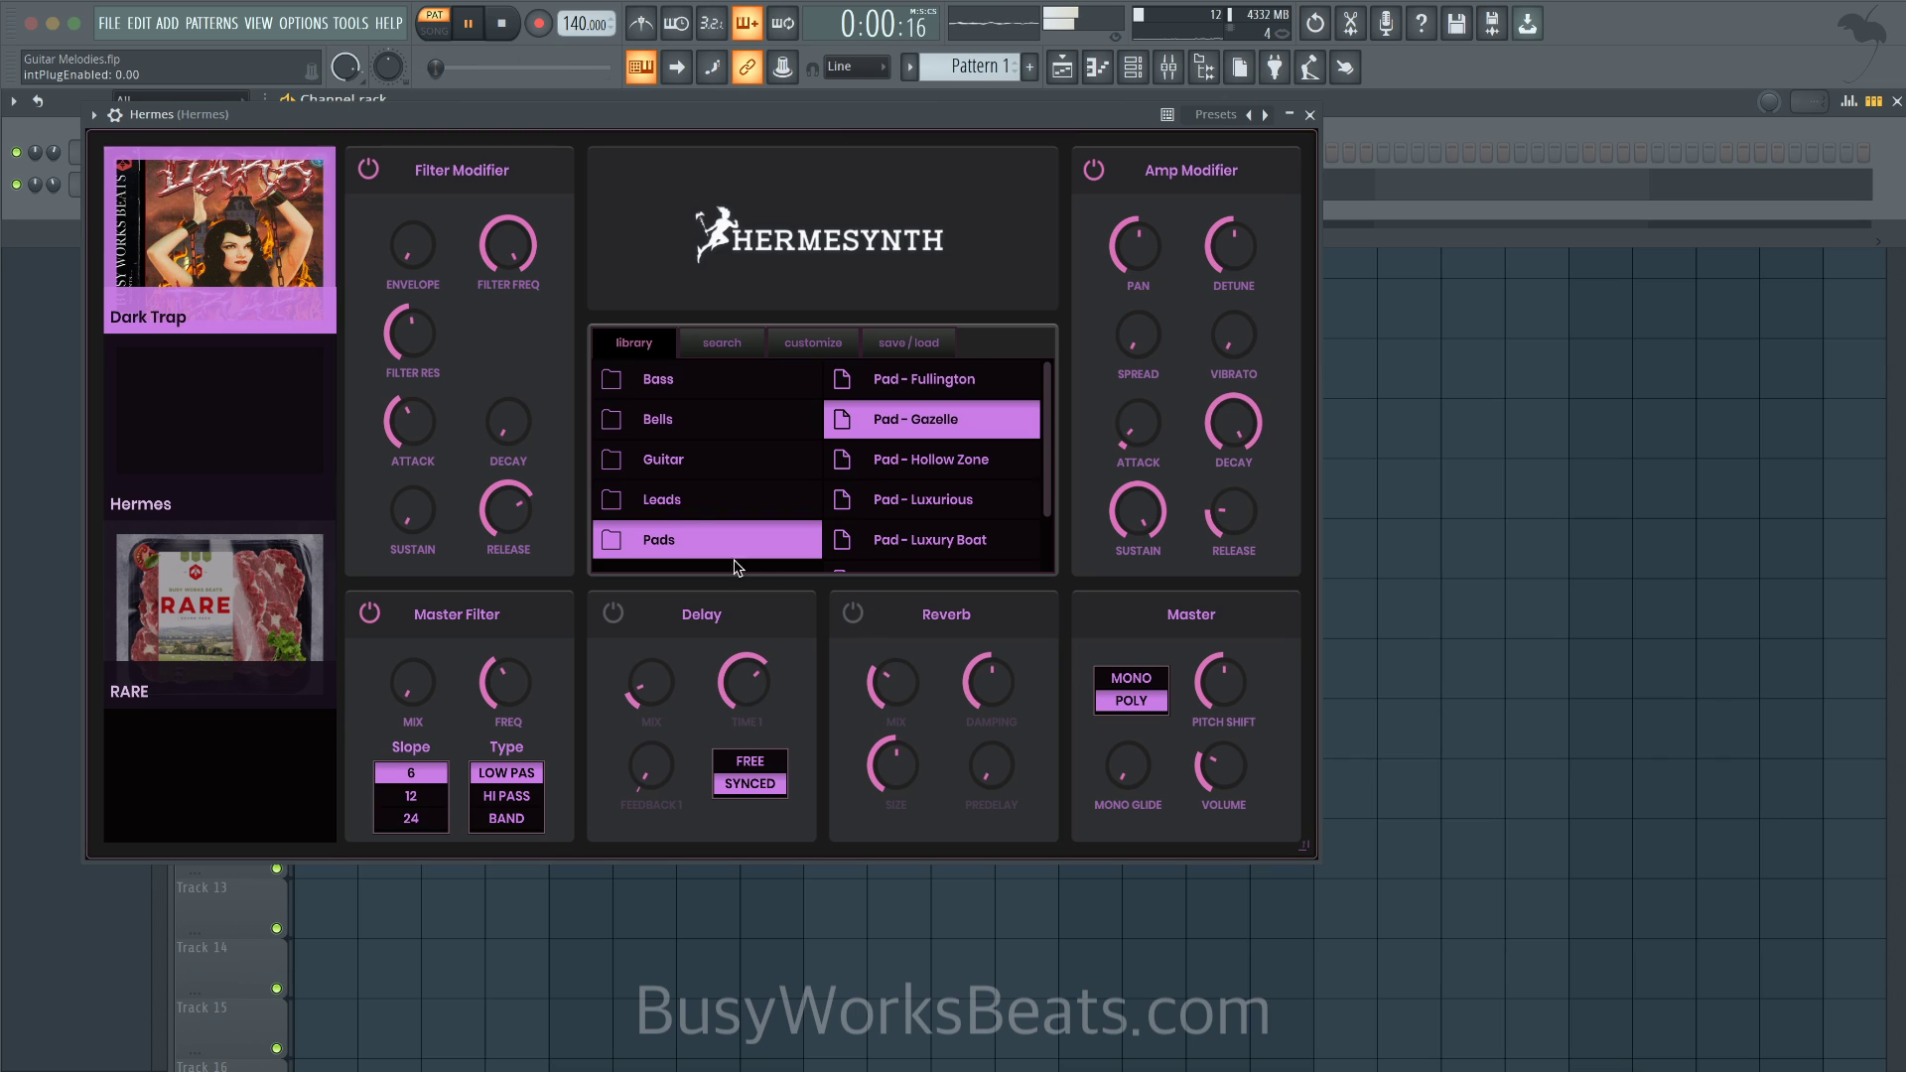
- Close the Hermes synth, reopen the Hermes piano roll, and stop playback
left_click(1310, 115)
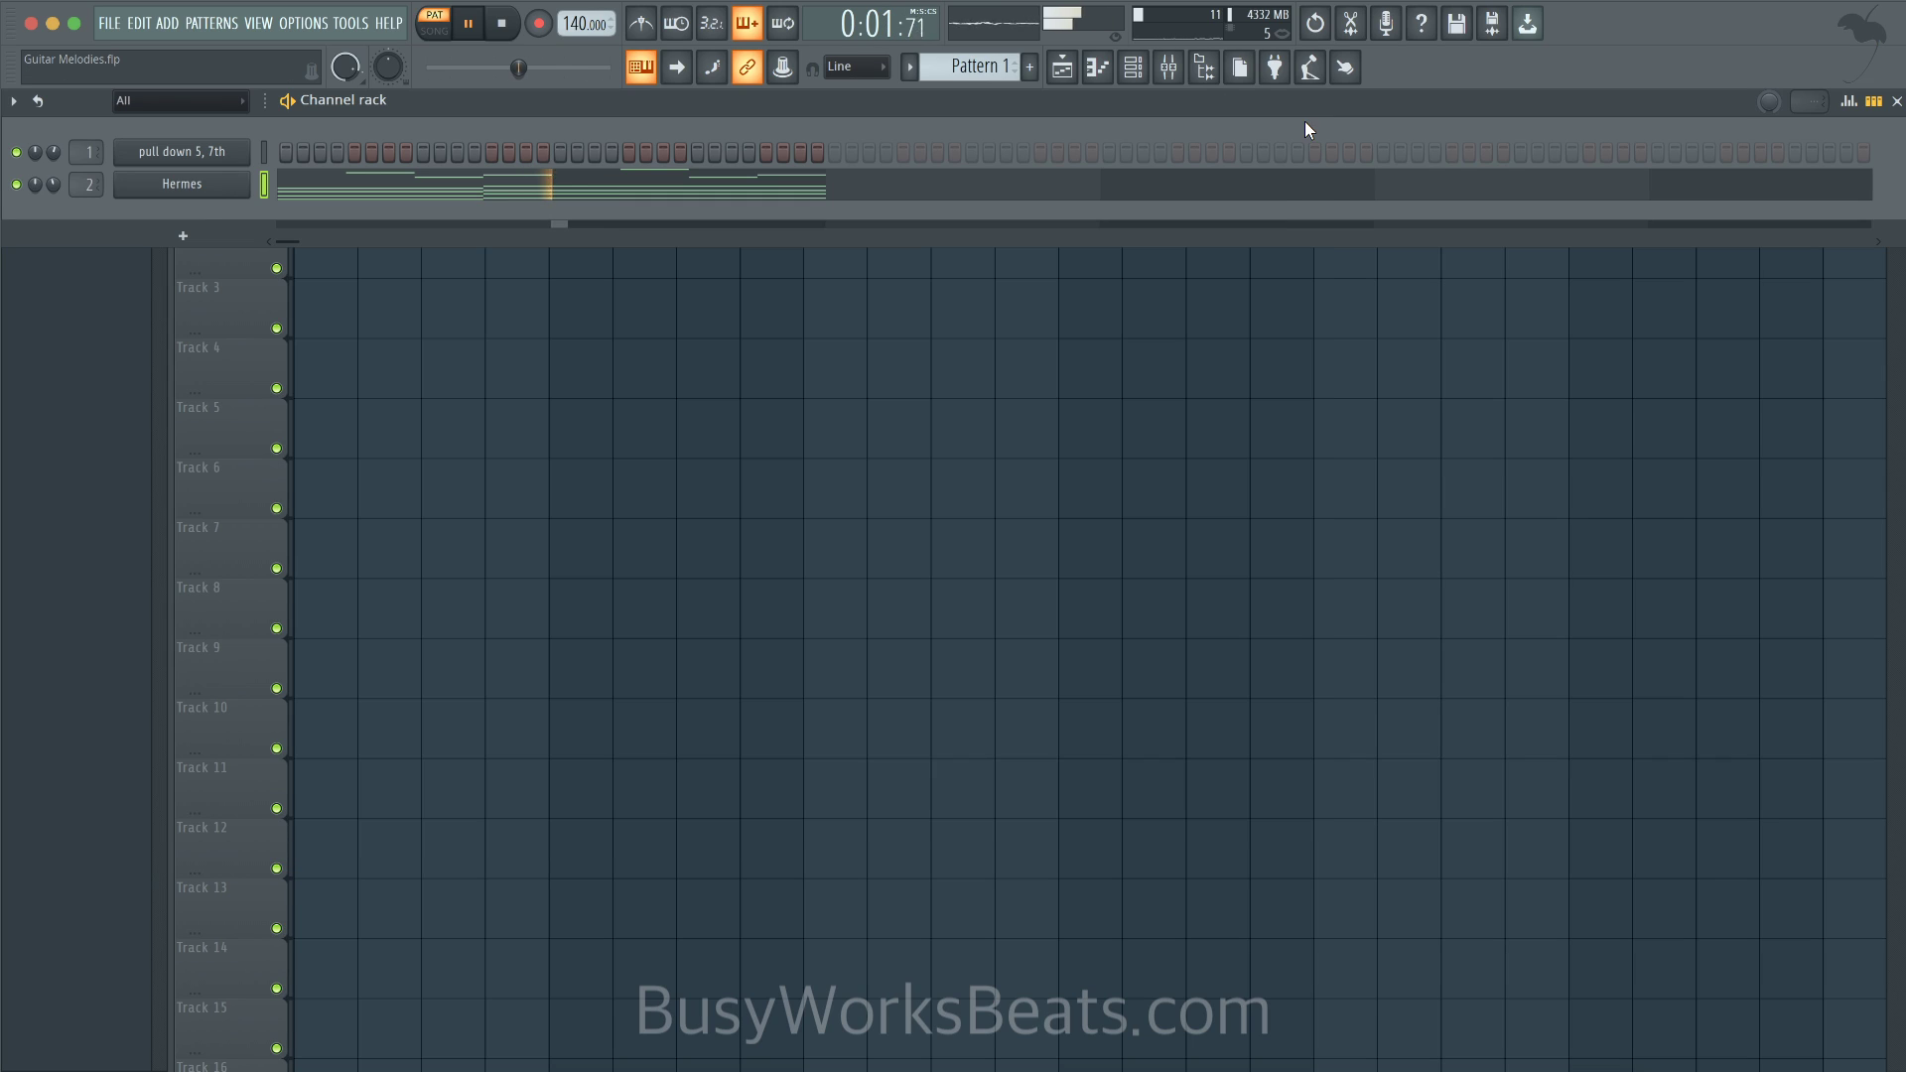
left_click(199, 188)
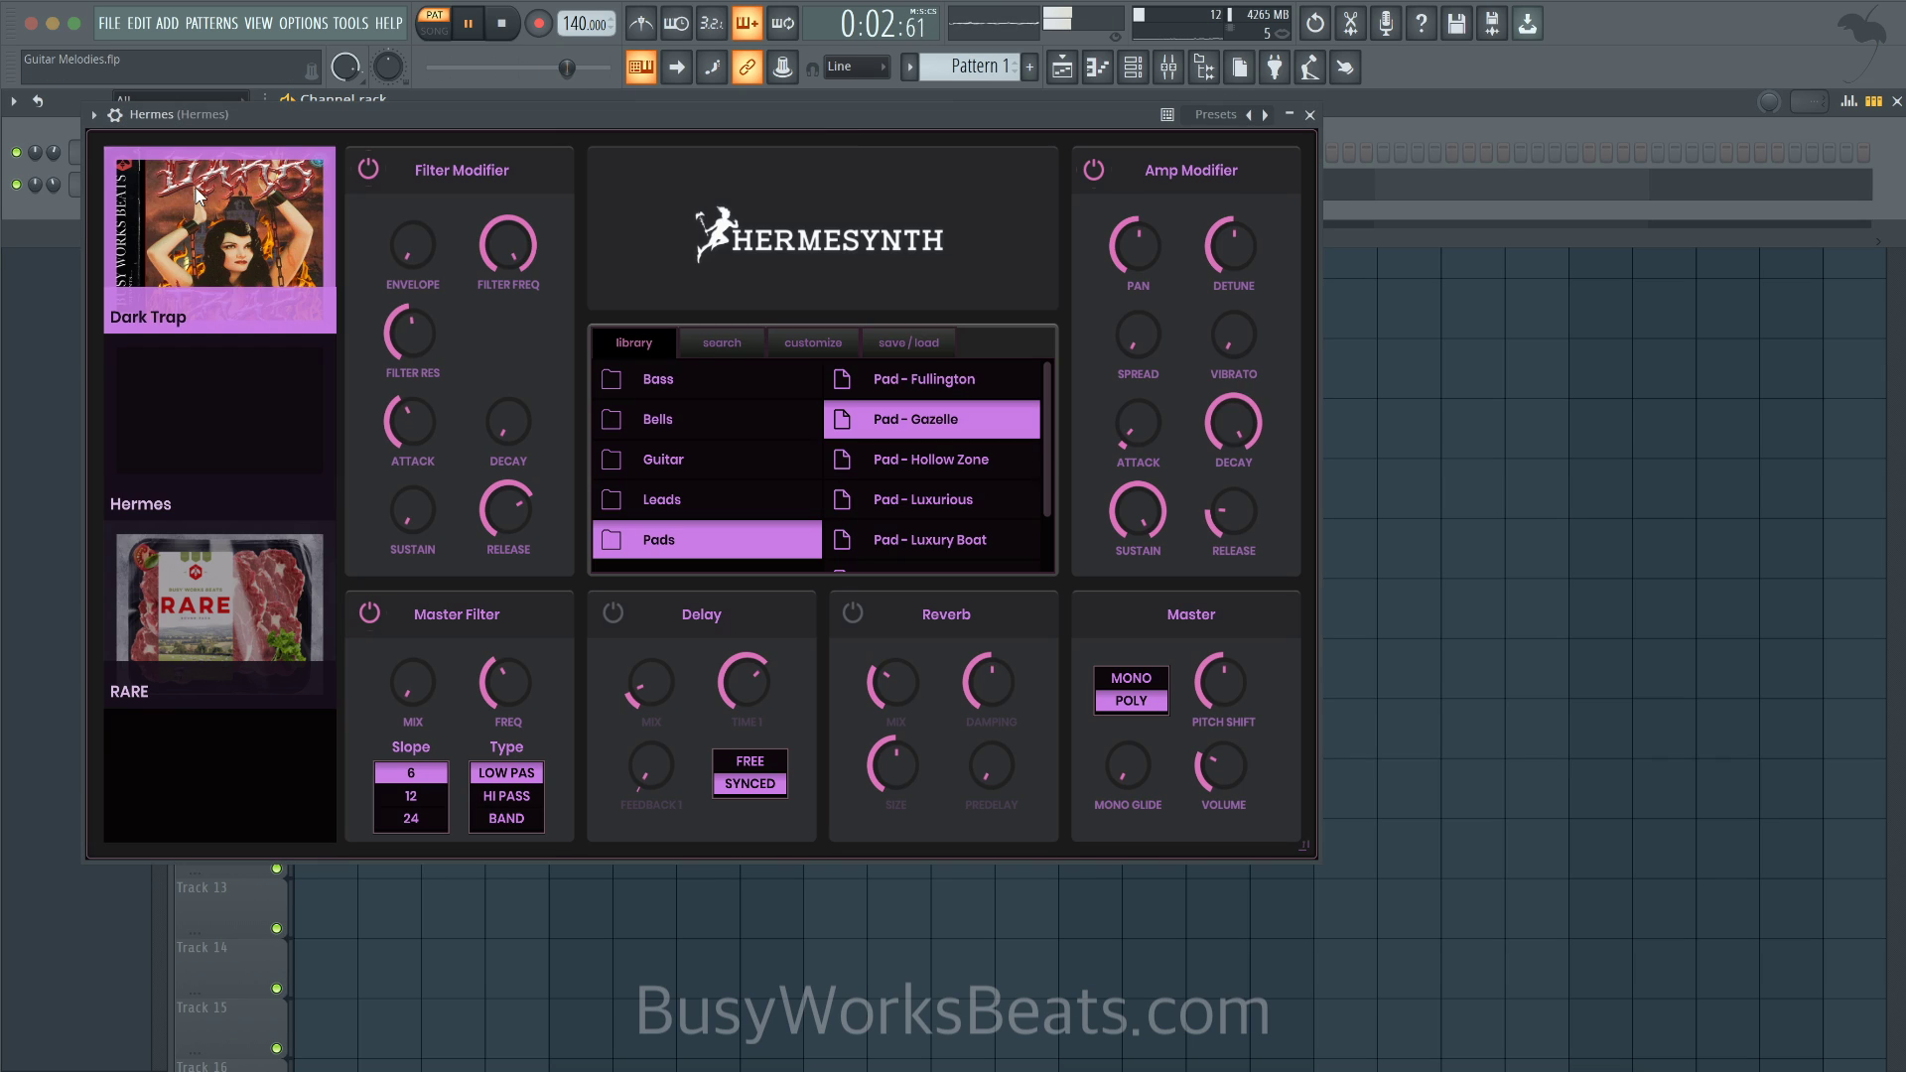
left_click(1310, 115)
left_click(735, 187)
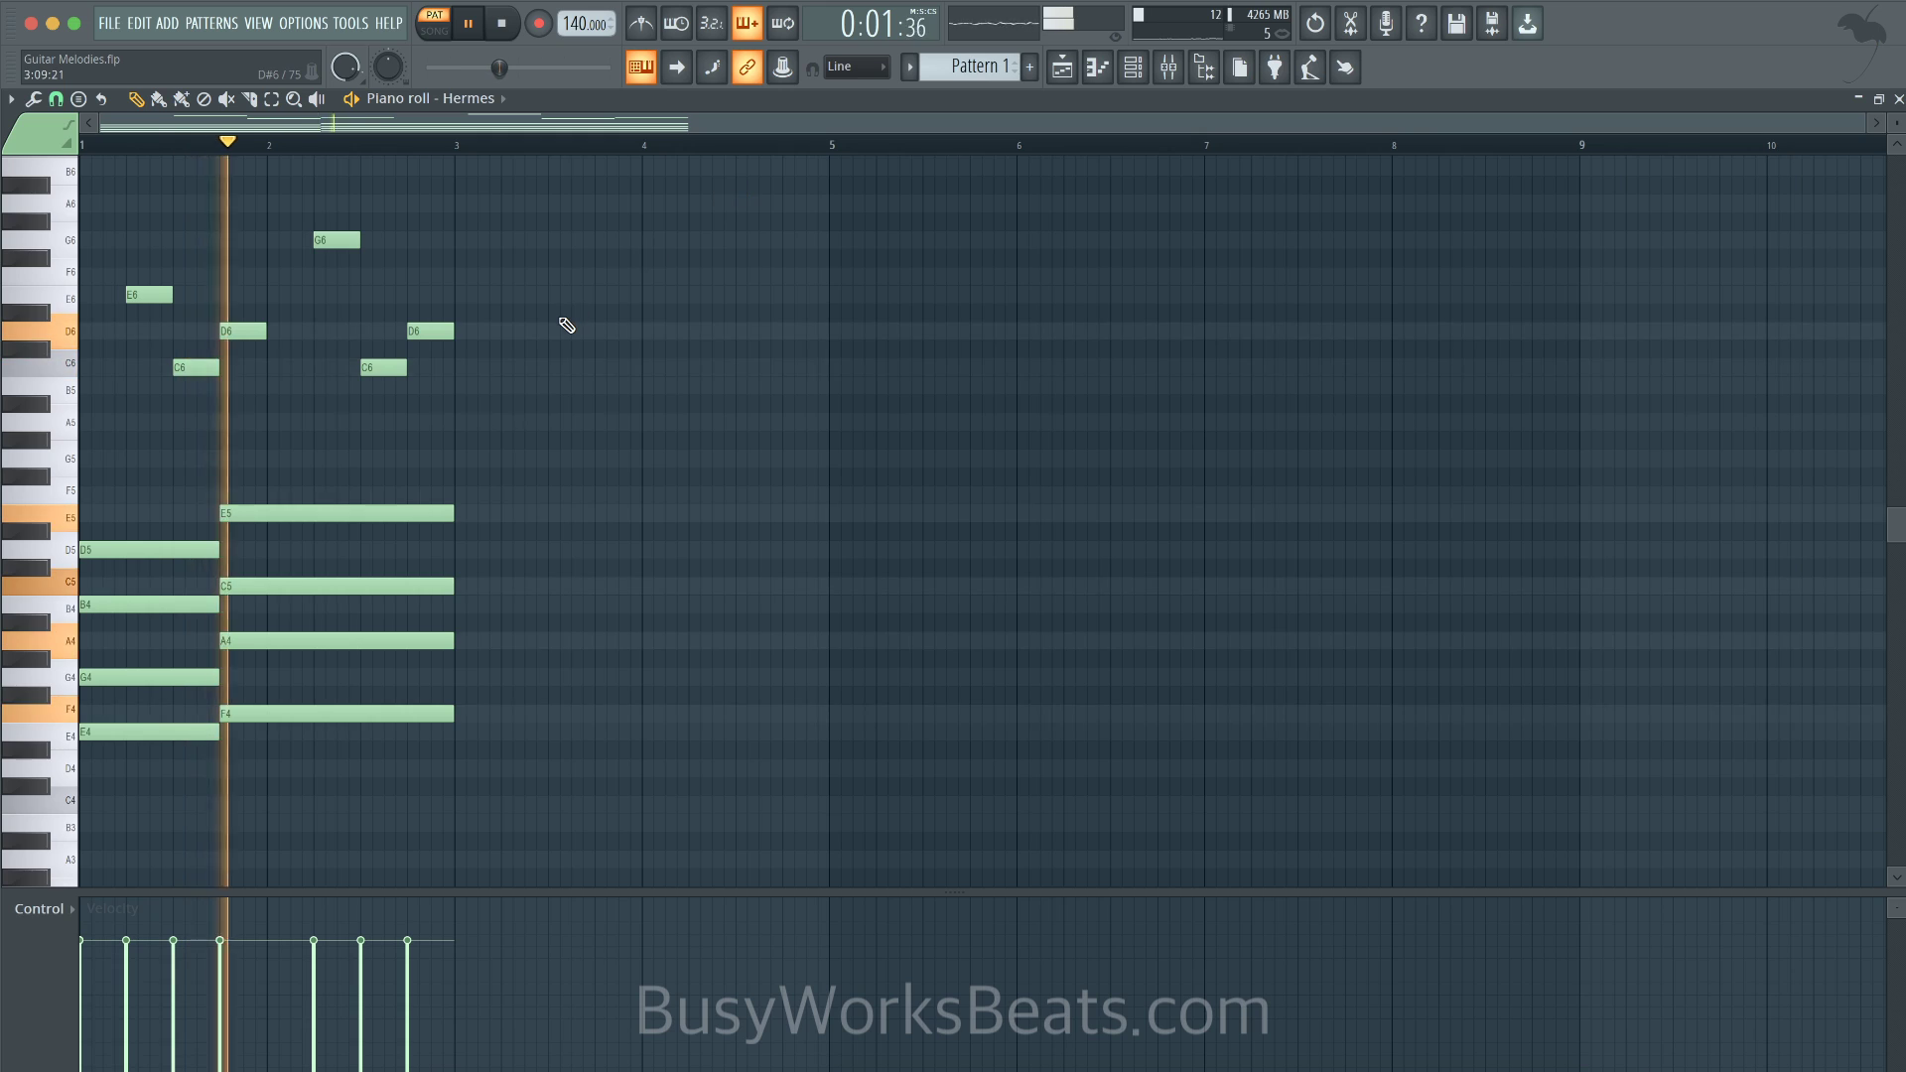
scroll(566, 325, "up", 1)
key("space")
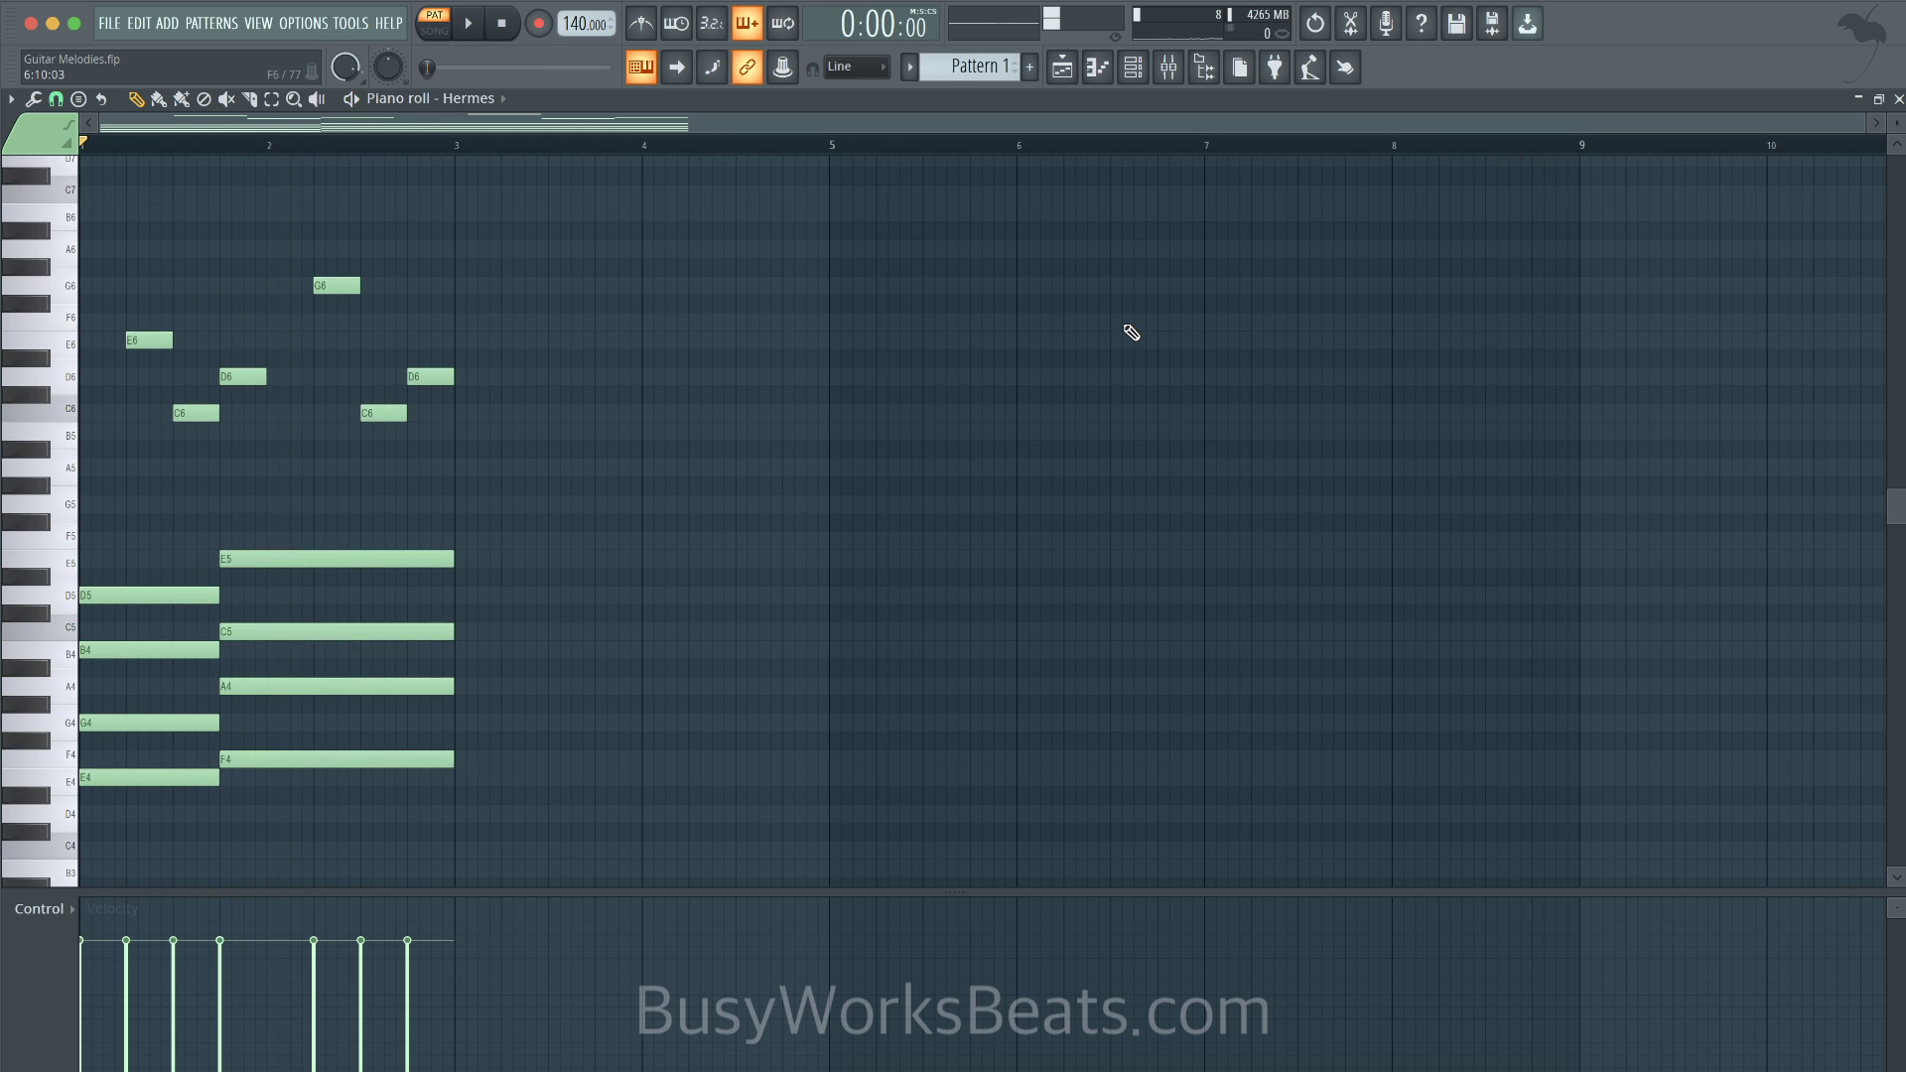